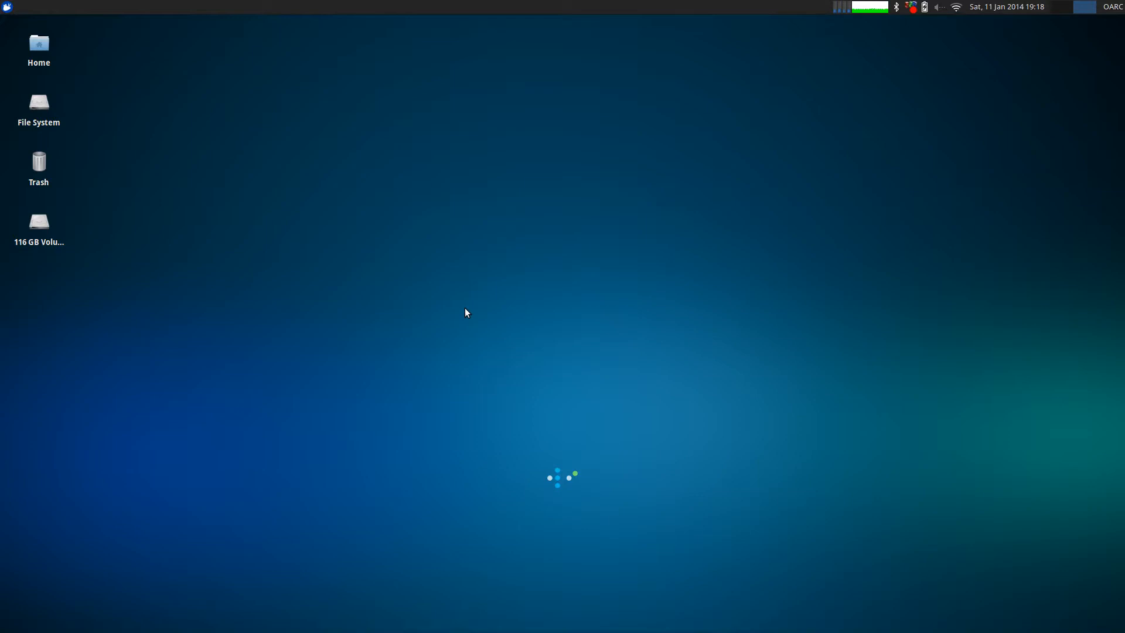
{"action": "mouse_move", "coordinate": [546, 621]}
{"action": "left_click", "coordinate": [7, 7]}
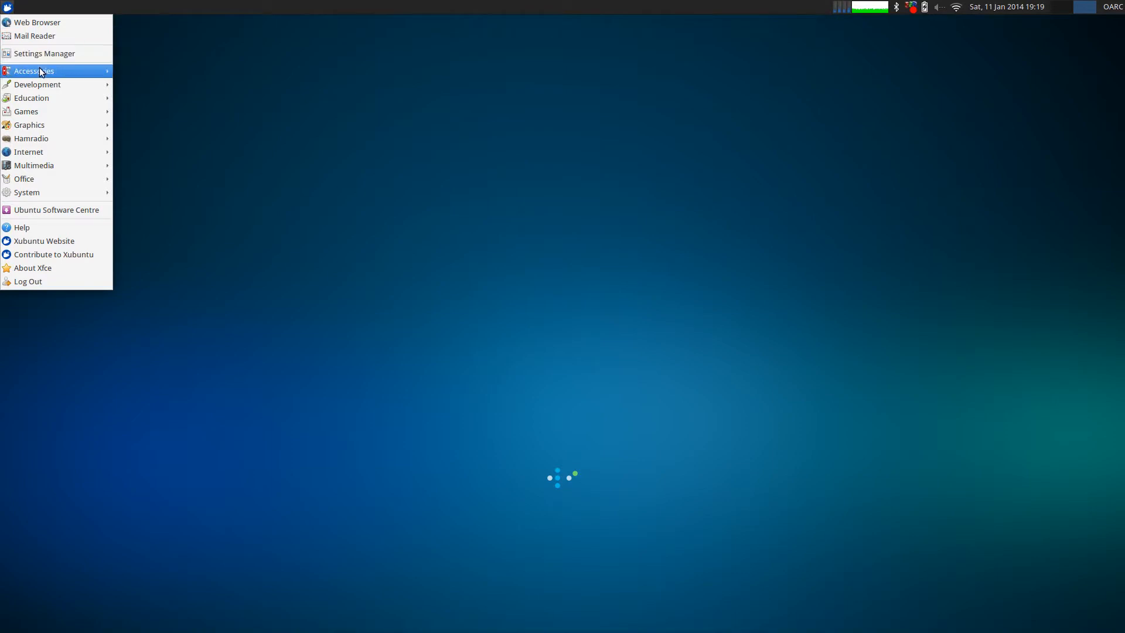
{"action": "mouse_move", "coordinate": [38, 102]}
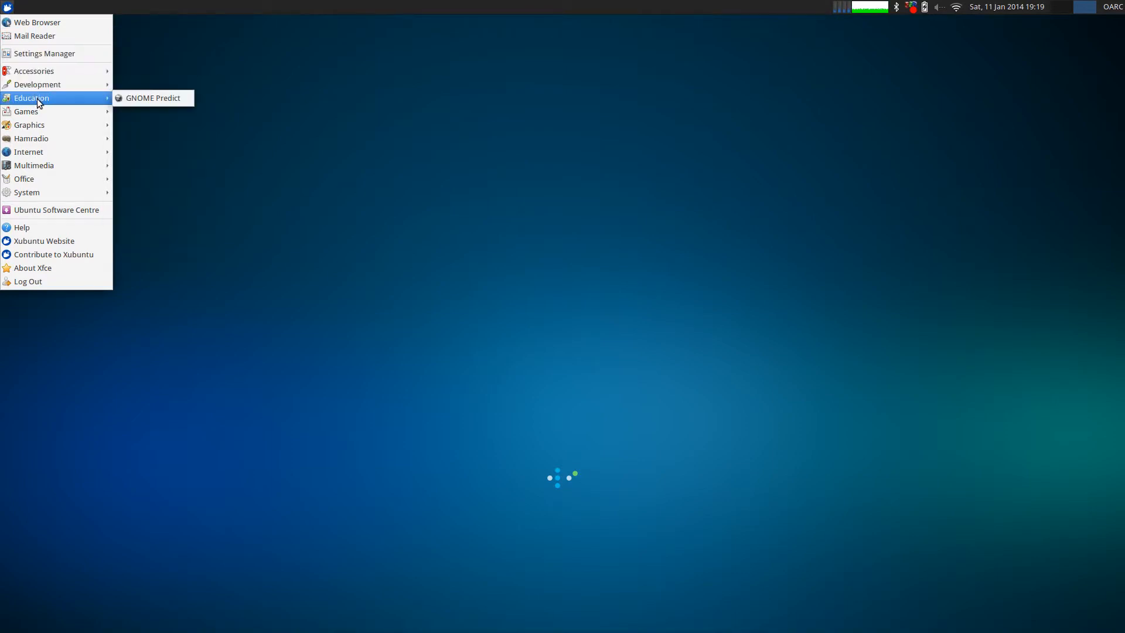
{"action": "mouse_move", "coordinate": [39, 127]}
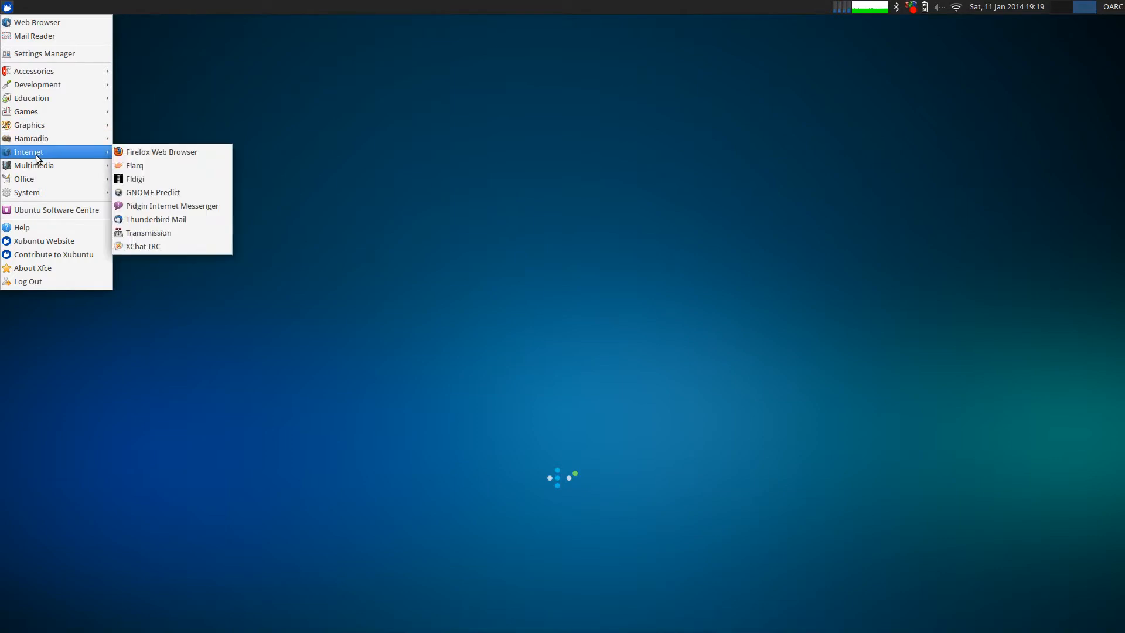
{"action": "mouse_move", "coordinate": [36, 167]}
{"action": "left_click", "coordinate": [328, 405]}
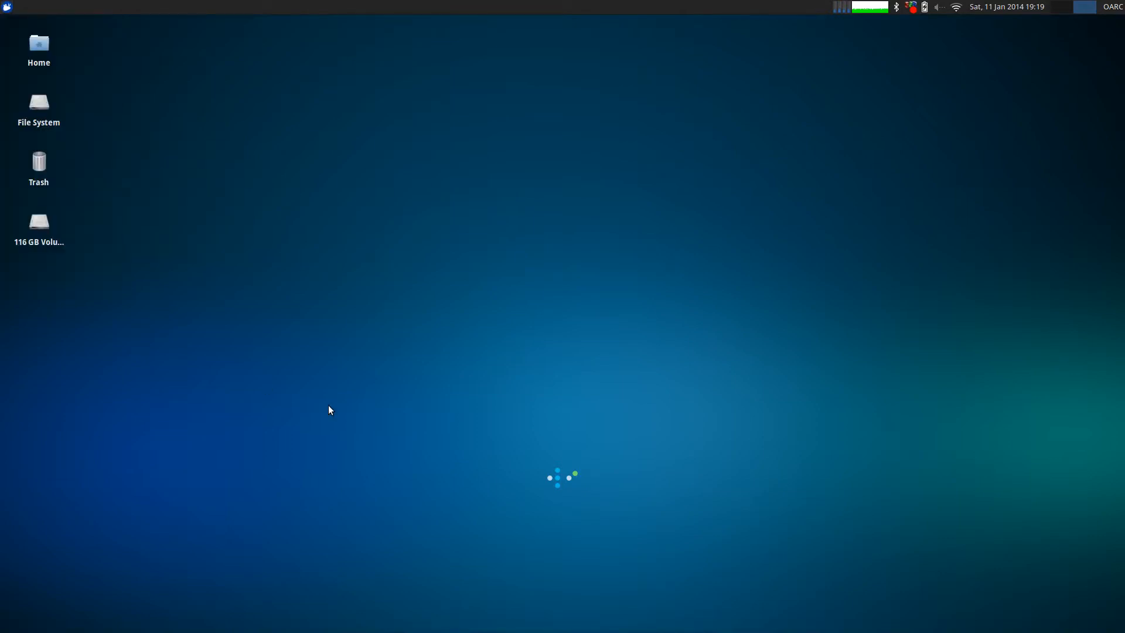
- Launch Gqrx, start radio reception and magnify the spectrum's level scale
{"action": "mouse_move", "coordinate": [410, 630]}
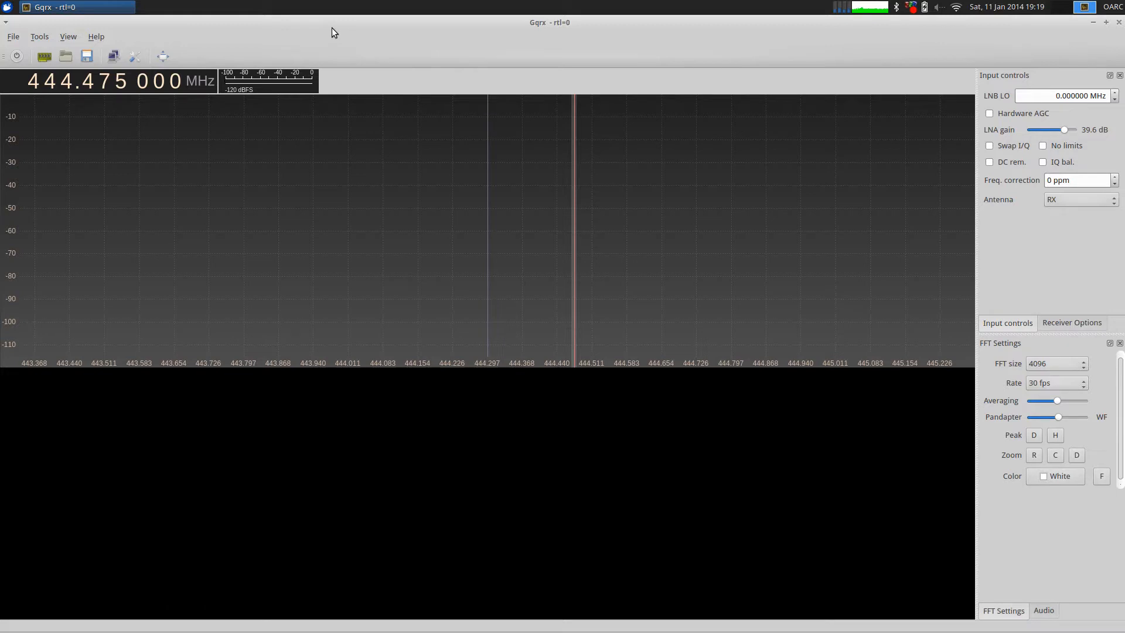
{"action": "left_click", "coordinate": [17, 57]}
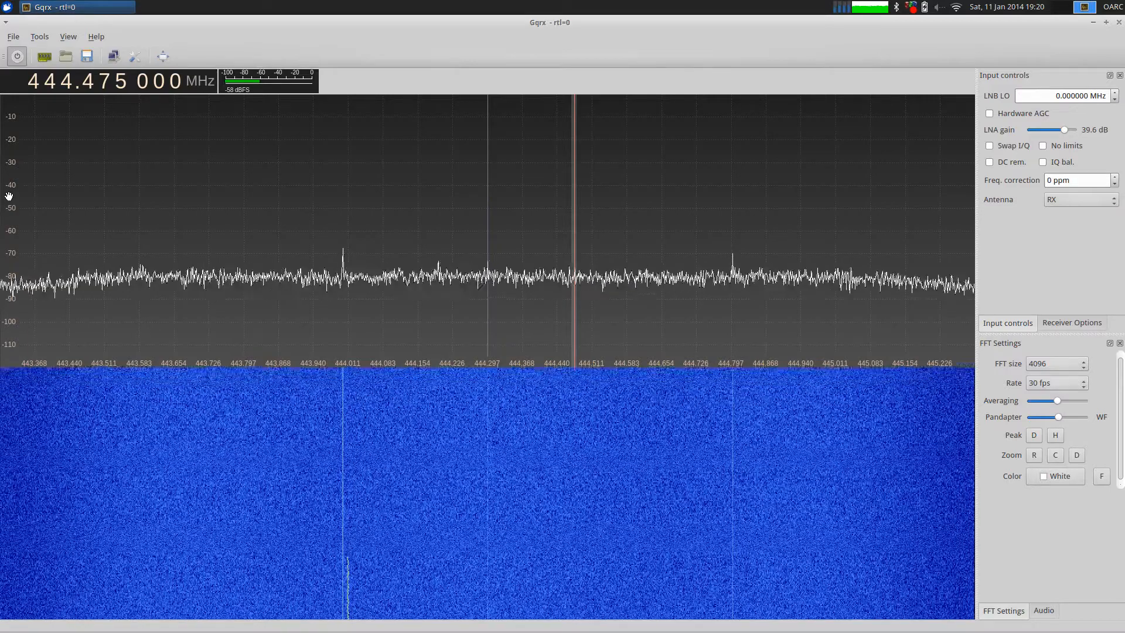
{"action": "scroll", "coordinate": [9, 196], "scroll_direction": "up", "scroll_amount": 1}
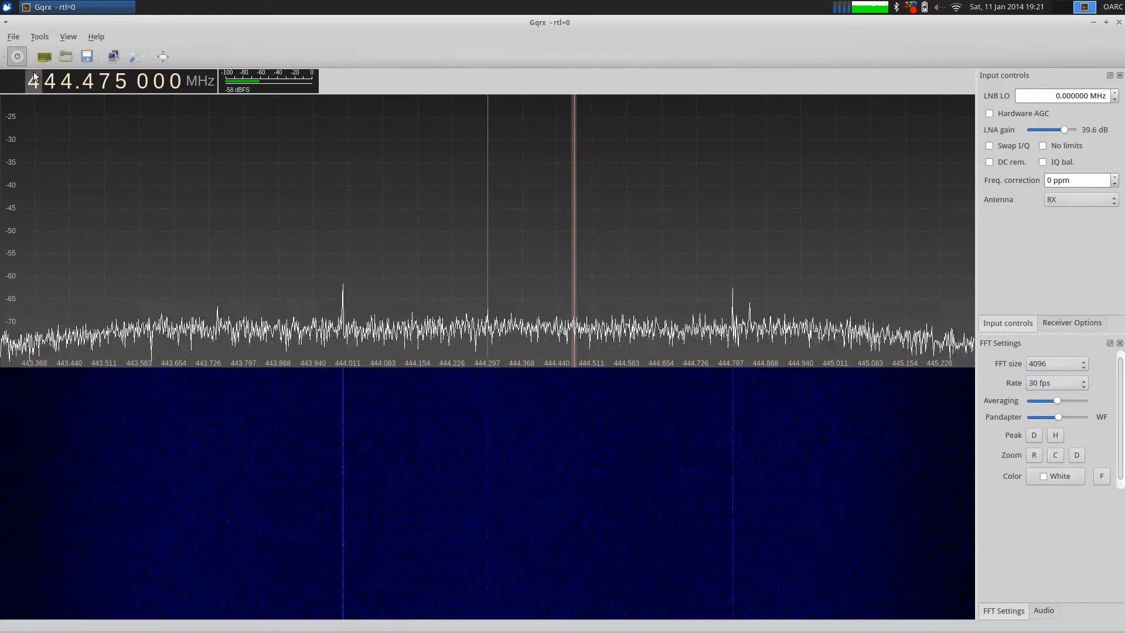
- Tune the receiver to 867.000 MHz
{"action": "scroll", "coordinate": [33, 76], "scroll_direction": "up", "scroll_amount": 2}
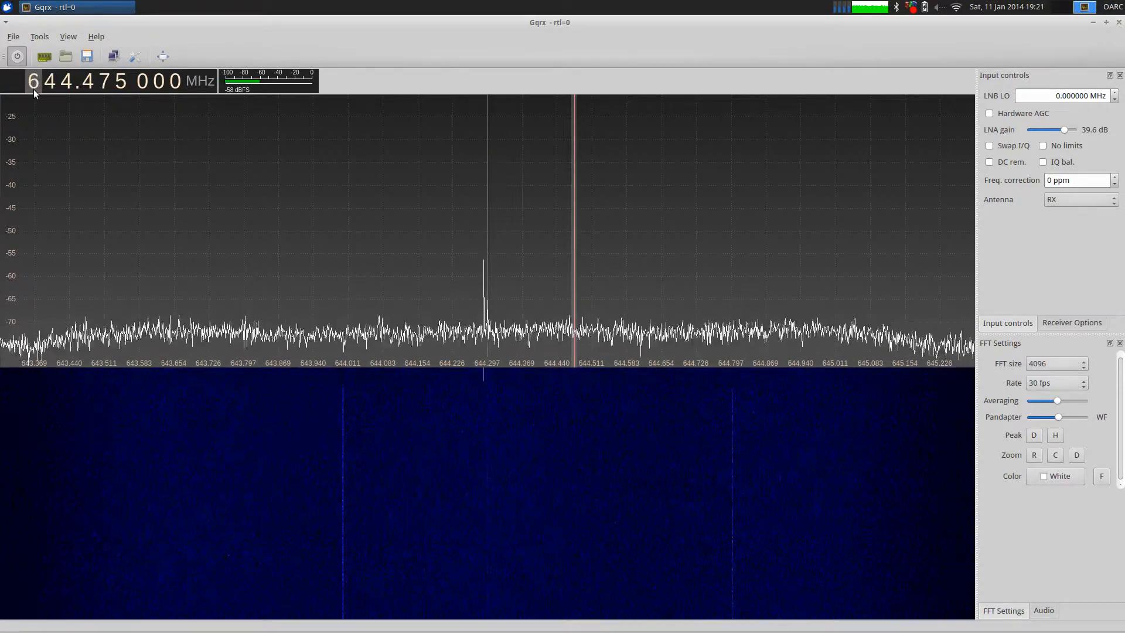
{"action": "scroll", "coordinate": [34, 89], "scroll_direction": "down", "scroll_amount": 1}
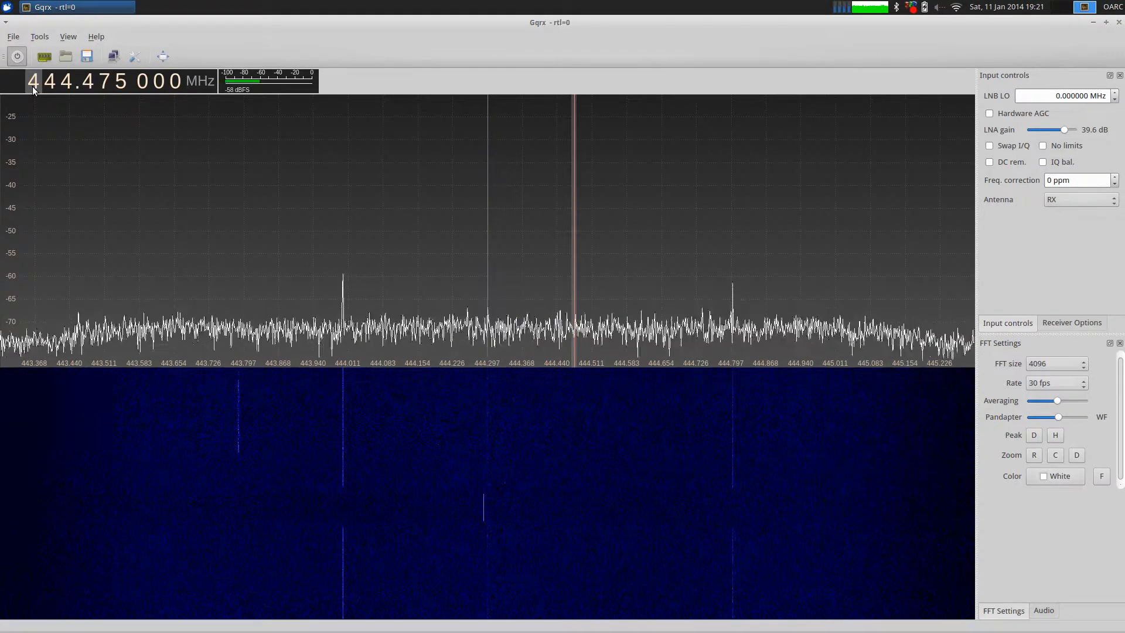
{"action": "type", "text": "867."}
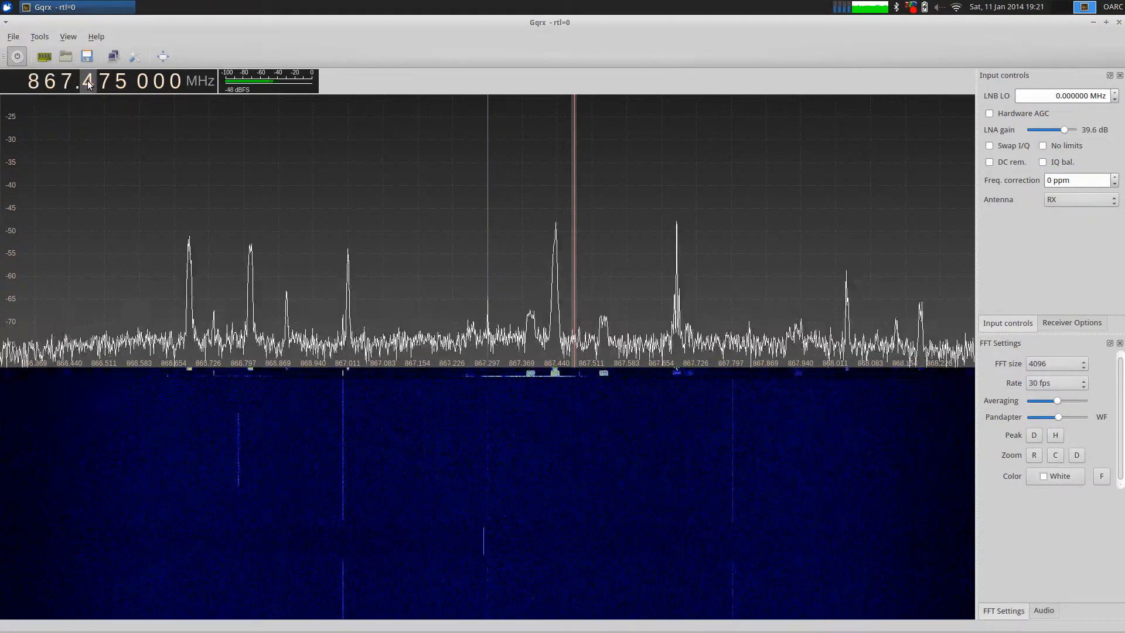
{"action": "type", "text": "000"}
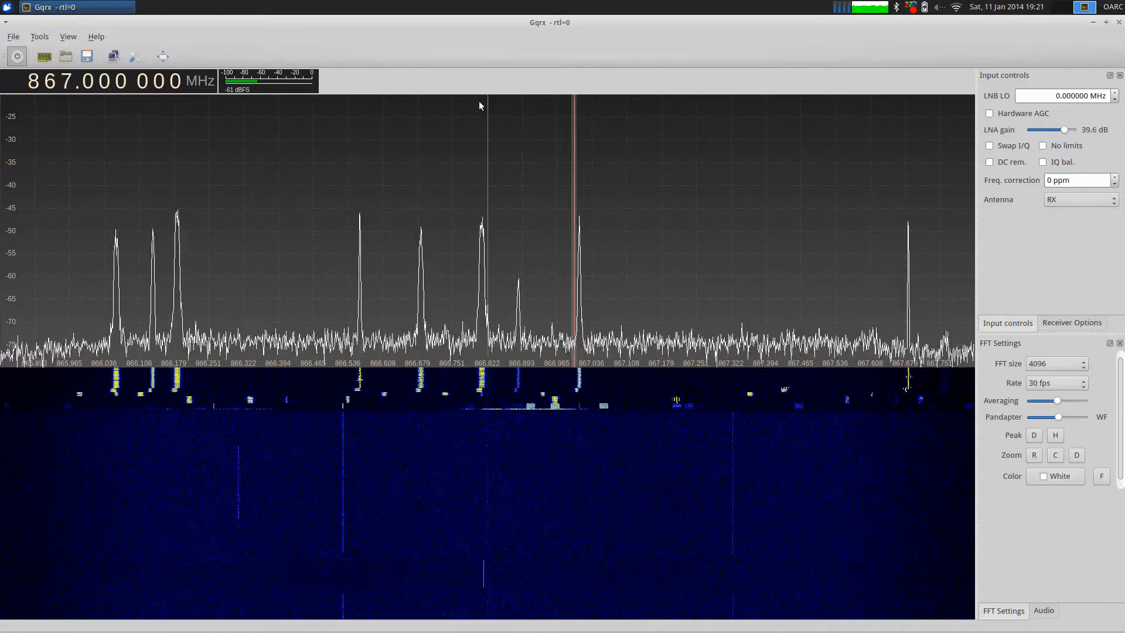
- Retune directly on the spectrum and waterfall, picking 866.938700 MHz and moving through lower frequencies down to 866.525200 MHz
{"action": "left_click", "coordinate": [543, 205]}
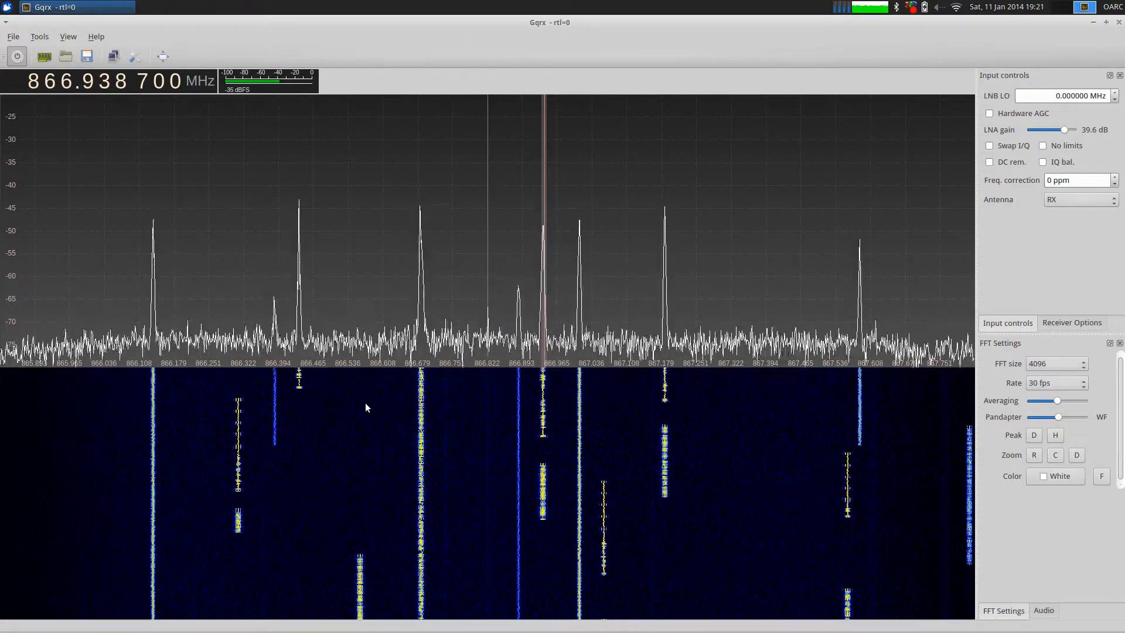
{"action": "left_click", "coordinate": [468, 389]}
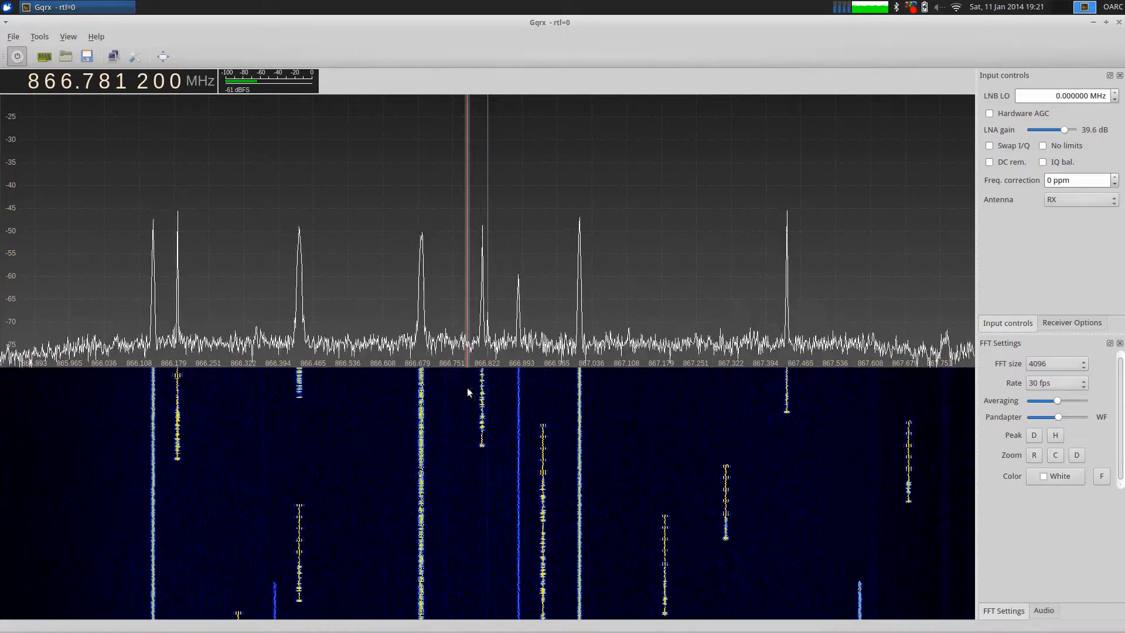
{"action": "left_click", "coordinate": [389, 385]}
{"action": "left_click", "coordinate": [354, 384]}
{"action": "left_click", "coordinate": [343, 383]}
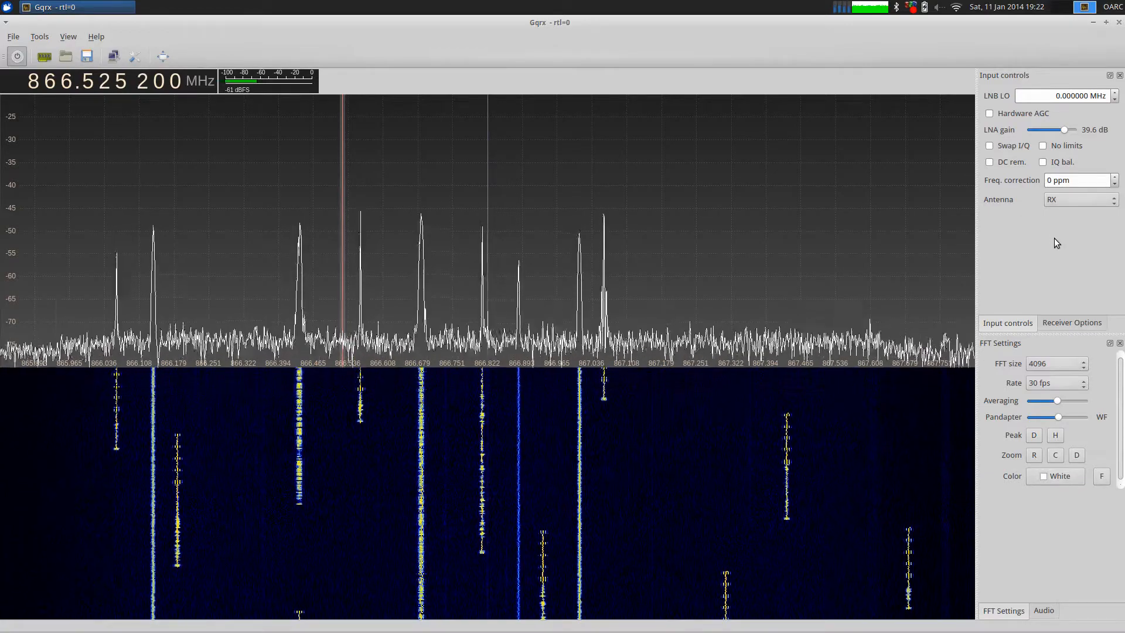
- Show the receiver options, tune to 470.309 MHz and mute the system sound
{"action": "left_click", "coordinate": [1077, 322]}
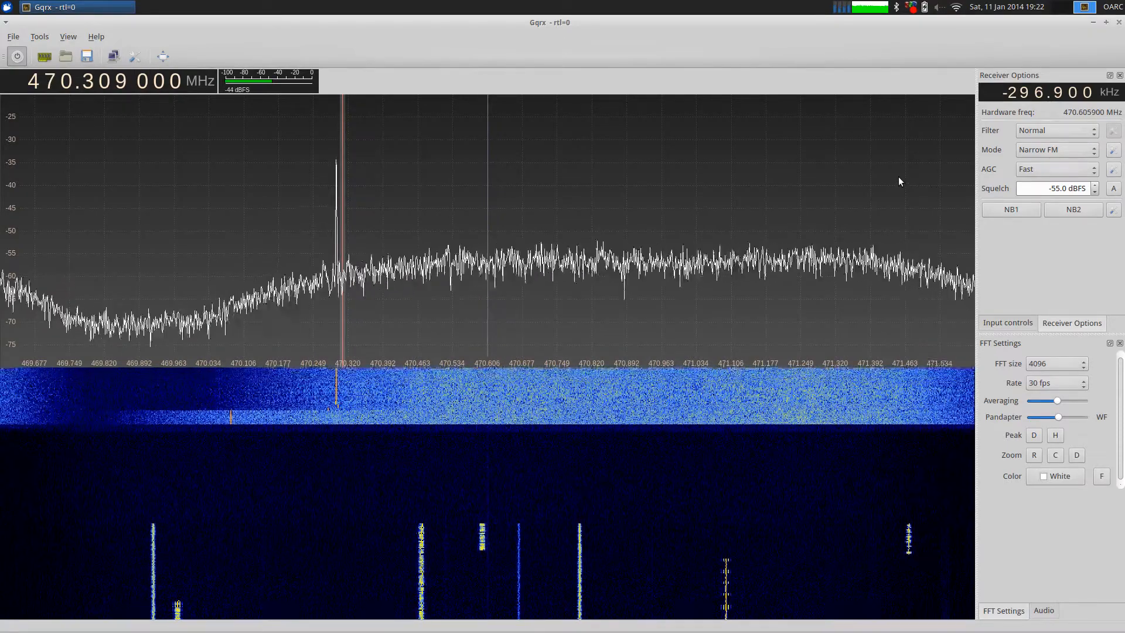
{"action": "key", "text": "XF86AudioMute"}
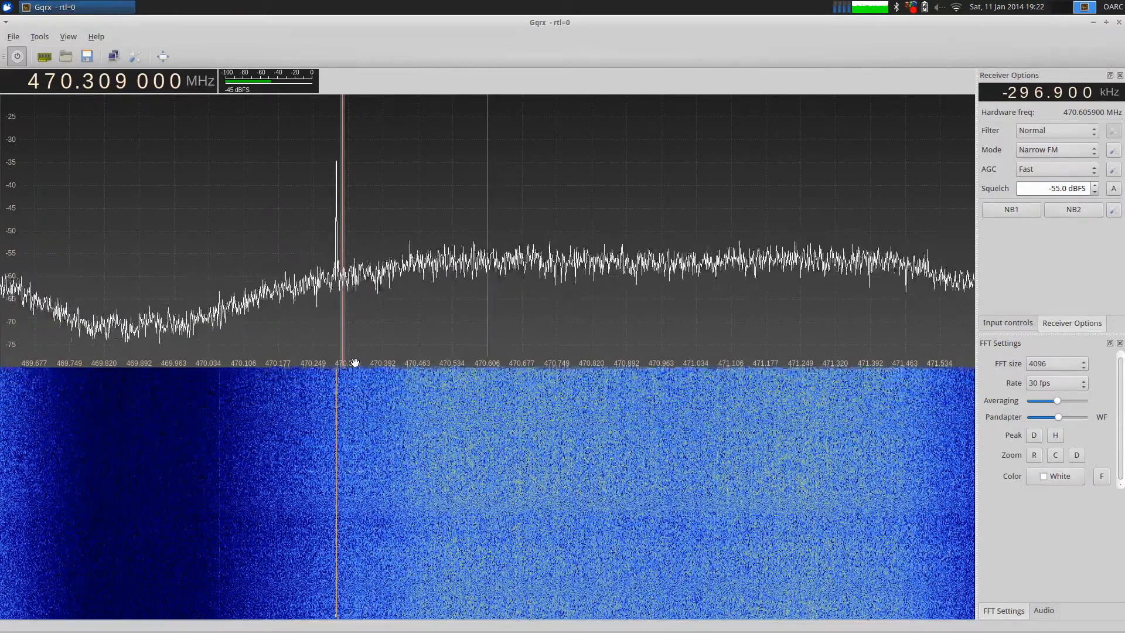
- Set the frequency correction to 29 ppm so the narrow carrier lines up with the tuned 470.309 MHz
{"action": "scroll", "coordinate": [355, 362], "scroll_direction": "up", "scroll_amount": 5}
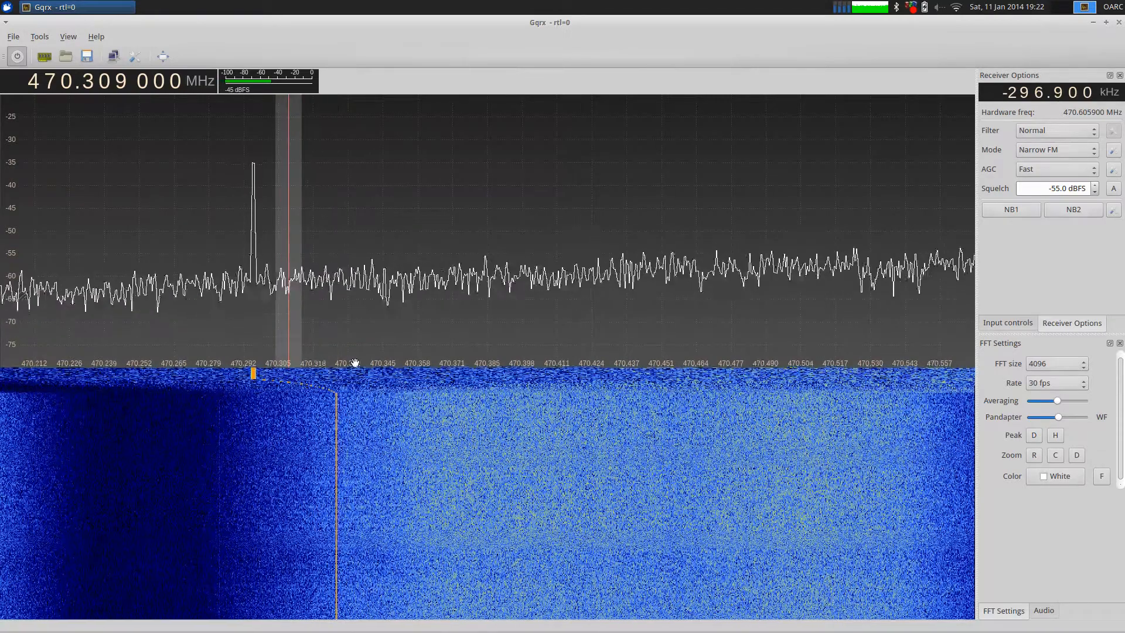
{"action": "scroll", "coordinate": [355, 362], "scroll_direction": "up", "scroll_amount": 1}
{"action": "scroll", "coordinate": [355, 363], "scroll_direction": "up", "scroll_amount": 1}
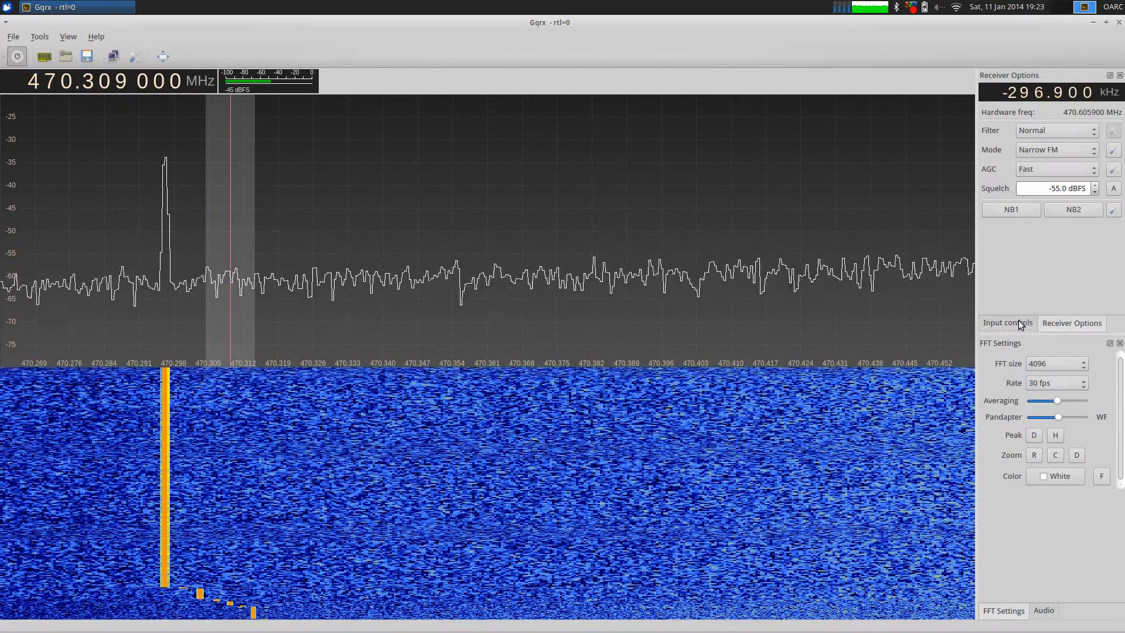
{"action": "left_click", "coordinate": [1020, 324]}
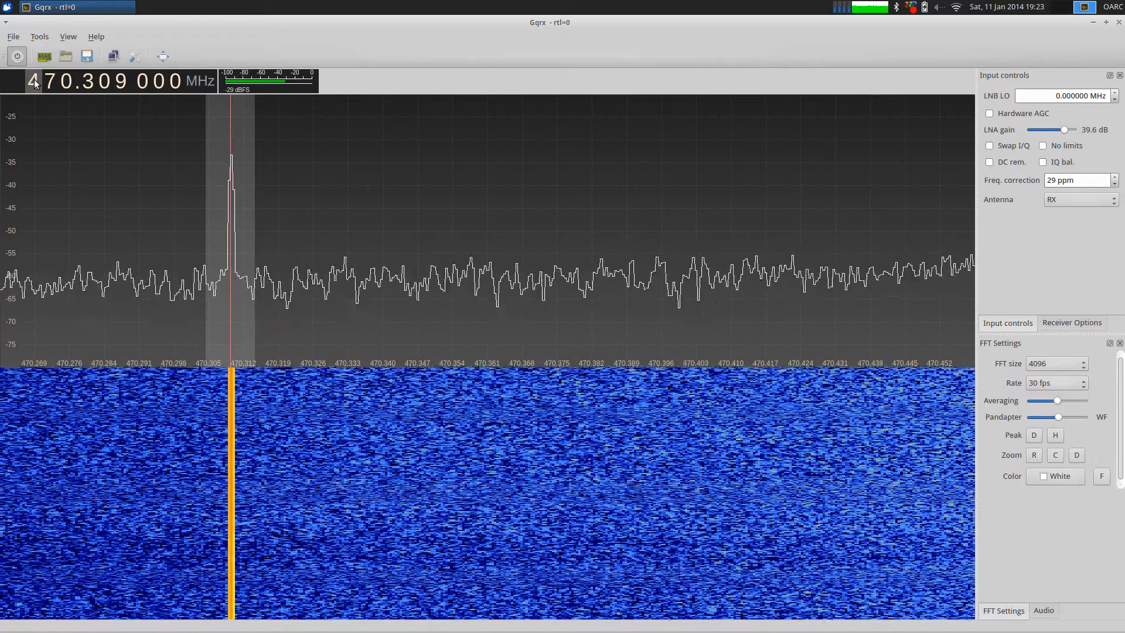
- Tune the receiver to 162.550 MHz and turn on the system sound briefly to listen to the signal
{"action": "left_click", "coordinate": [34, 80]}
{"action": "type", "text": "162."}
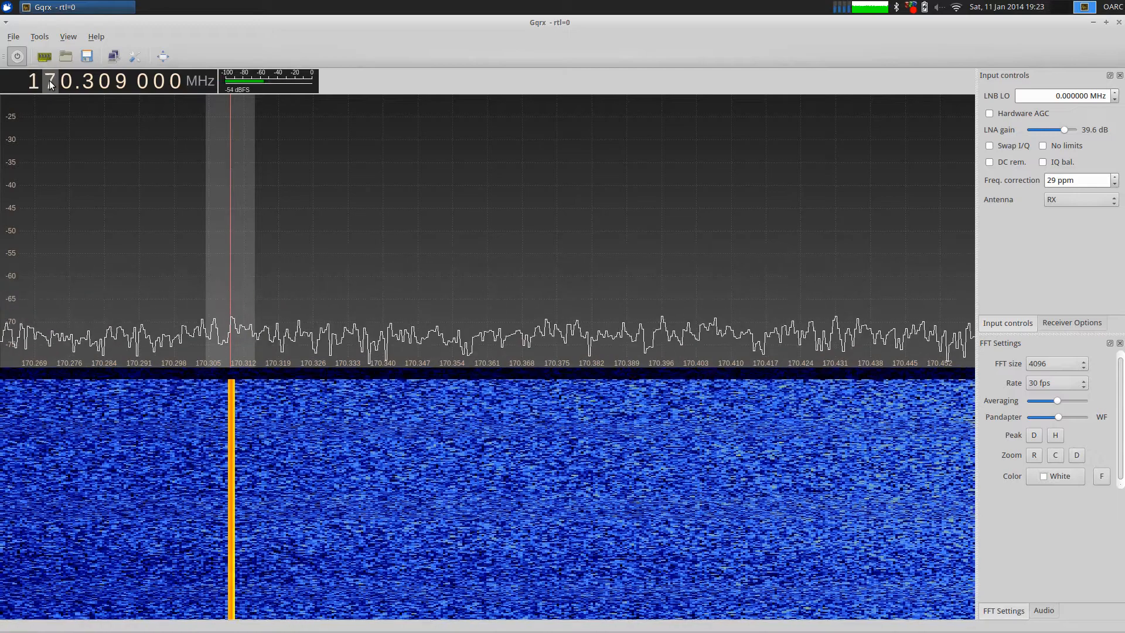
{"action": "type", "text": "550"}
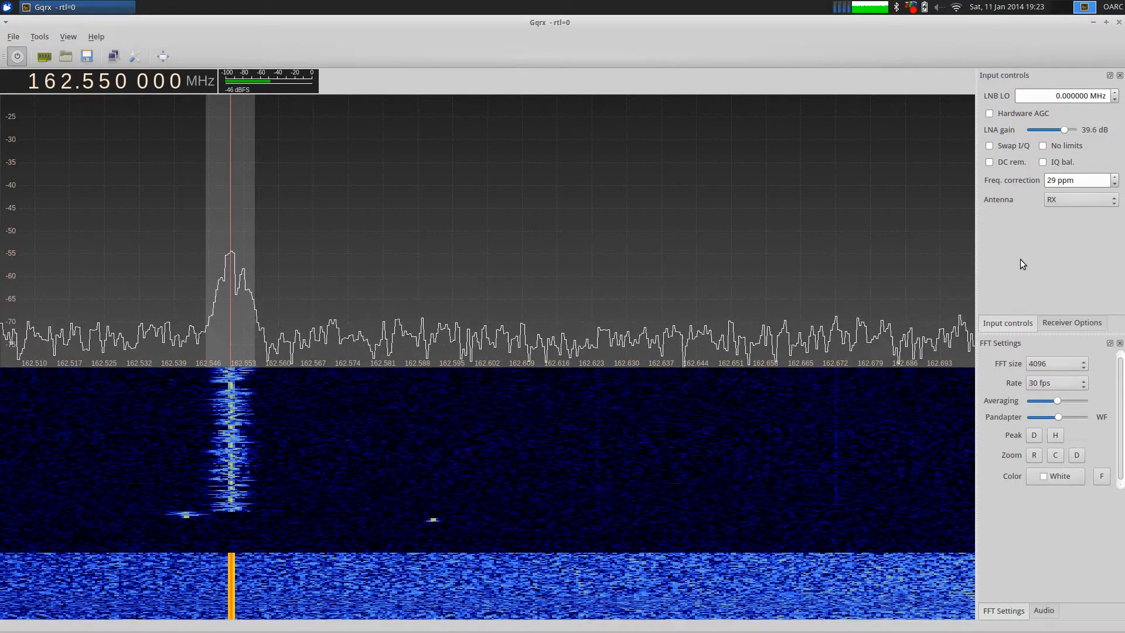
{"action": "key", "text": "XF86AudioRaiseVolume"}
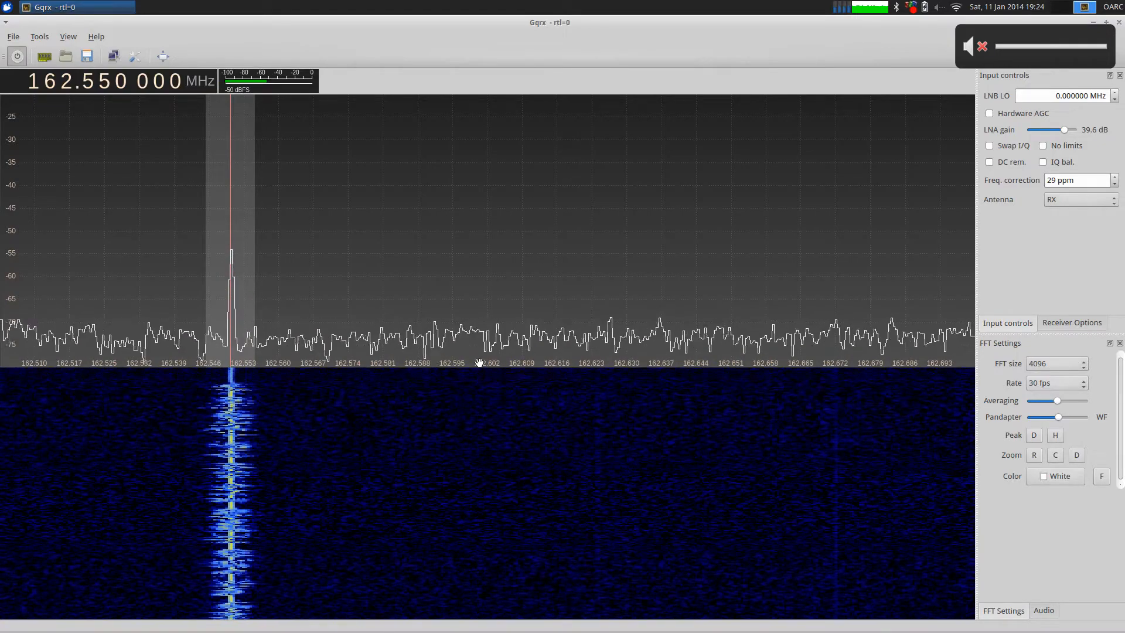
- Reset the spectrum zoom to the full span and tune the receiver to 91.500 MHz
{"action": "scroll", "coordinate": [479, 362], "scroll_direction": "down", "scroll_amount": 3}
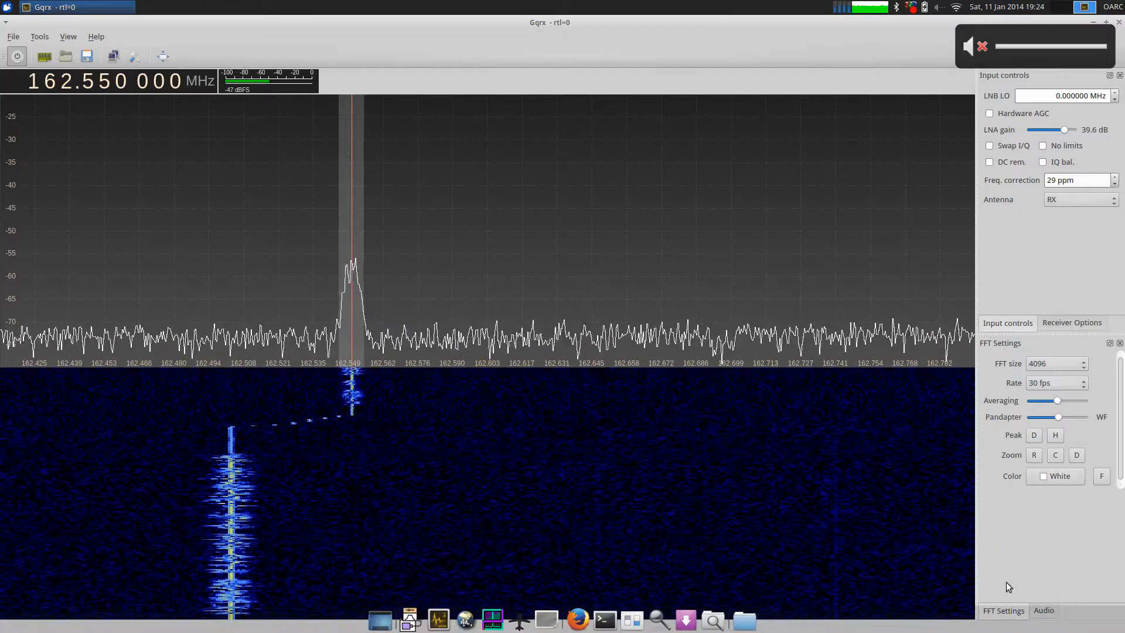
{"action": "left_click", "coordinate": [1034, 455]}
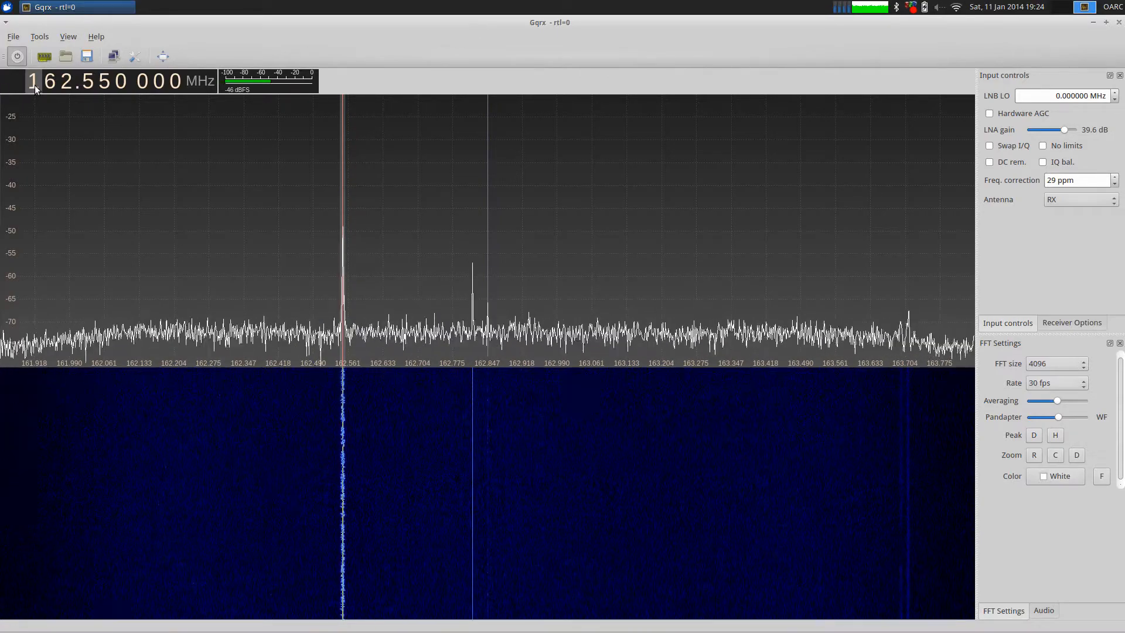
{"action": "scroll", "coordinate": [34, 85], "scroll_direction": "down", "scroll_amount": 1}
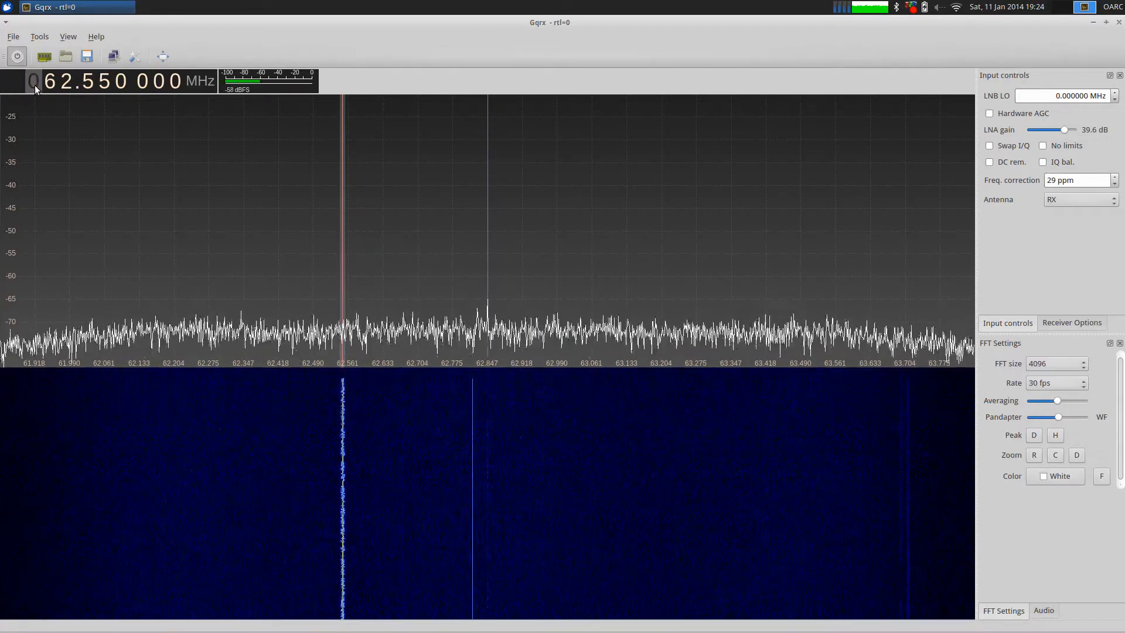
{"action": "scroll", "coordinate": [51, 82], "scroll_direction": "up", "scroll_amount": 3}
{"action": "scroll", "coordinate": [68, 82], "scroll_direction": "down", "scroll_amount": 1}
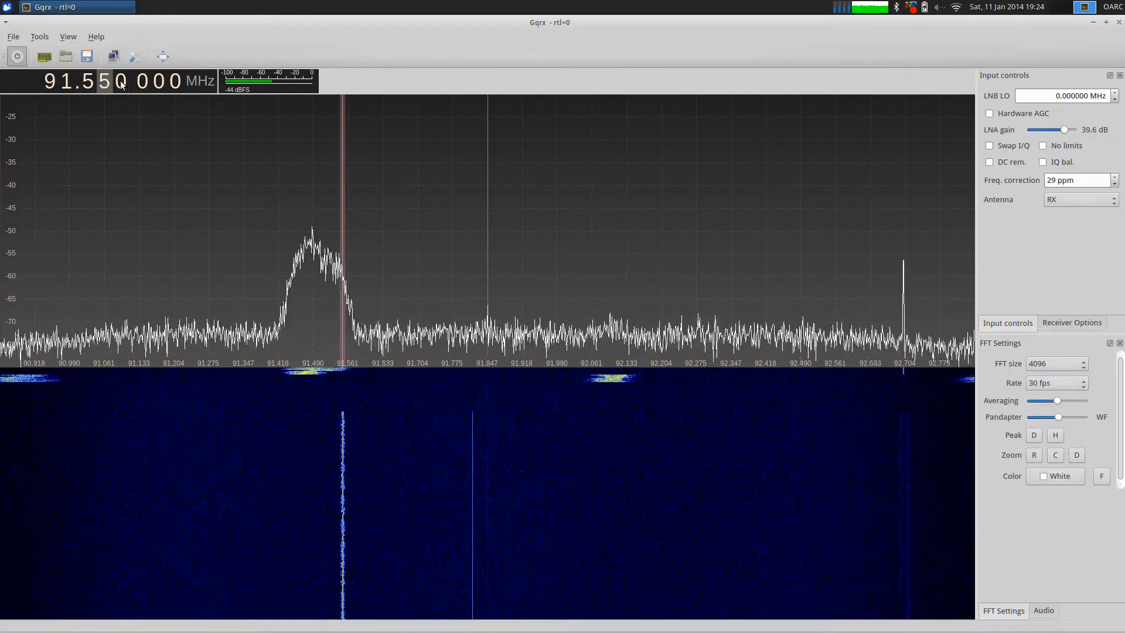
{"action": "scroll", "coordinate": [121, 84], "scroll_direction": "down", "scroll_amount": 5}
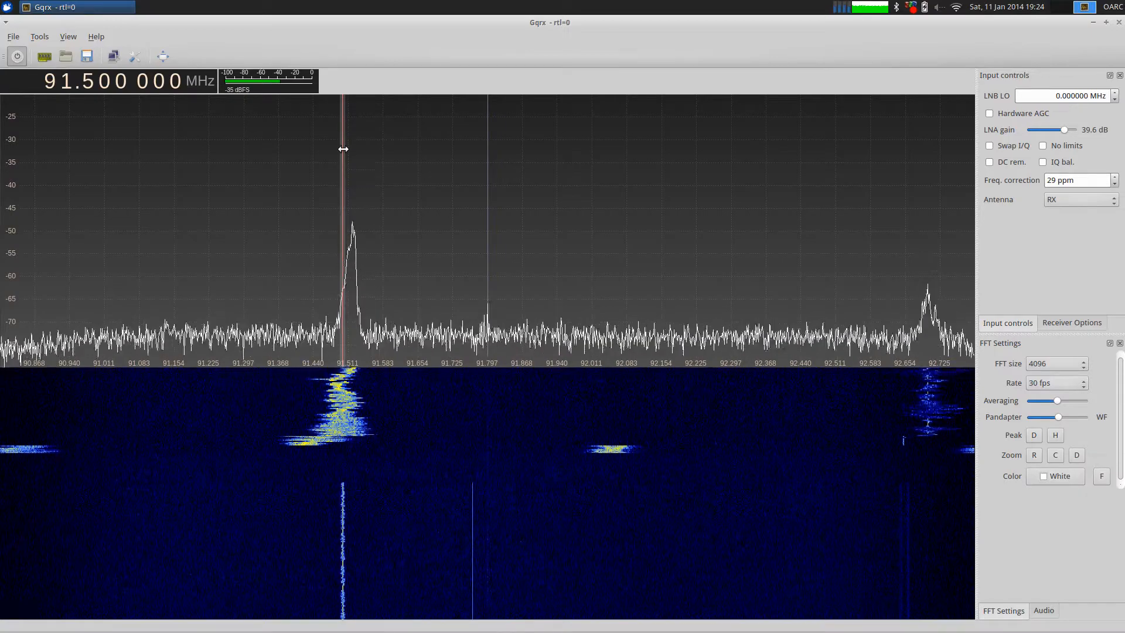
- Set the receiver's demodulation mode to WFM (stereo)
{"action": "left_click", "coordinate": [1076, 323]}
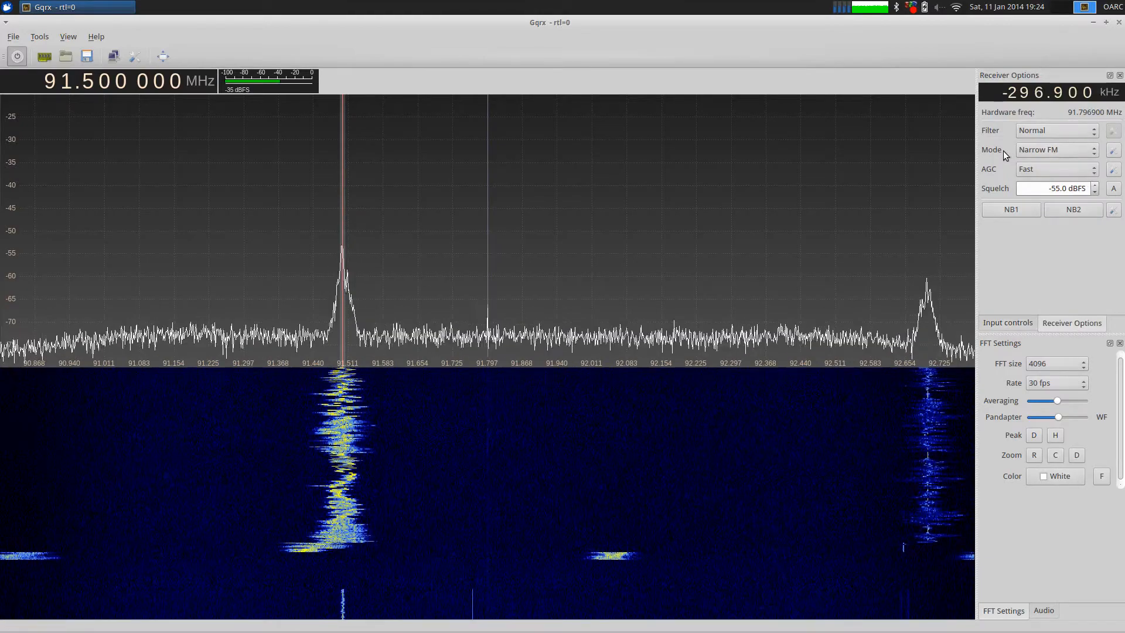
{"action": "left_click", "coordinate": [1045, 152]}
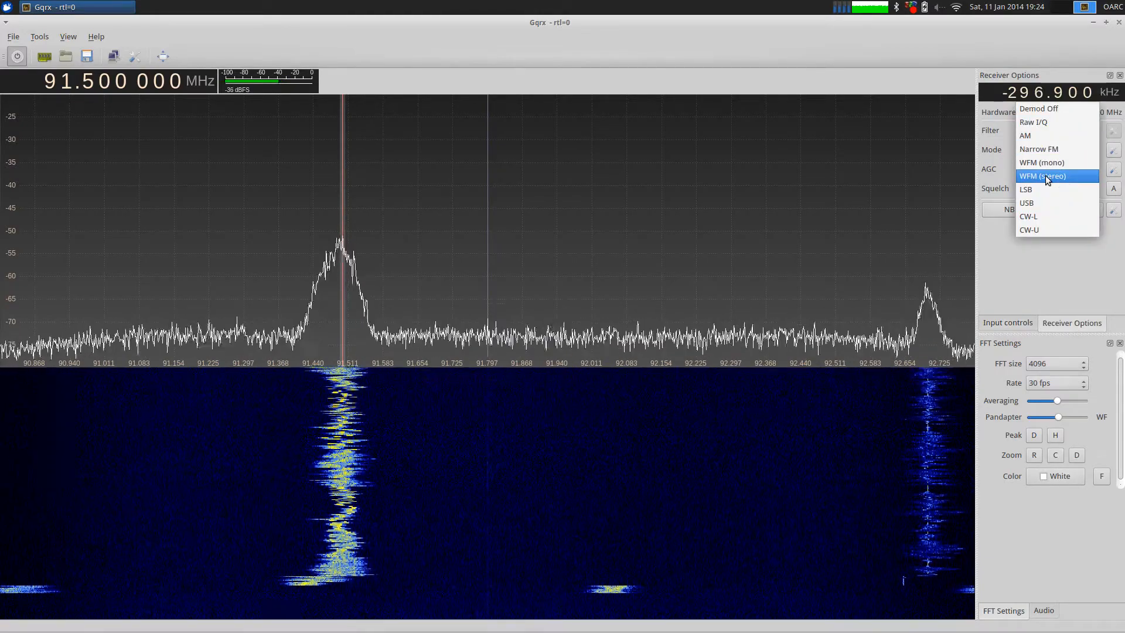
{"action": "left_click", "coordinate": [1045, 175]}
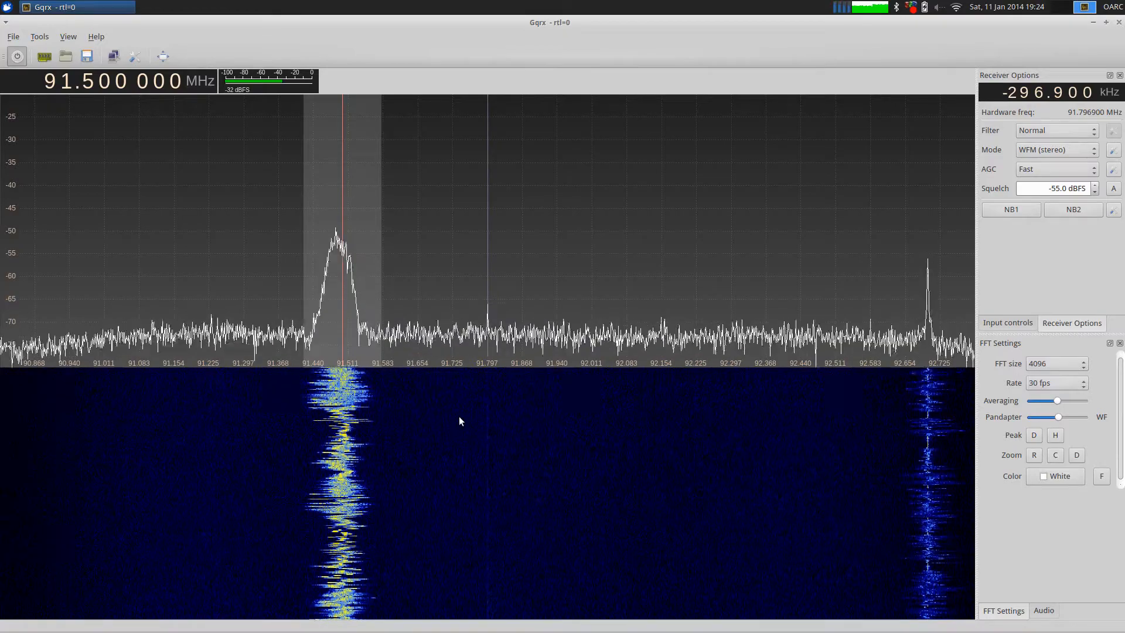
- Listen to the station with the system sound on, raising the audio gain to 20.1 dB and returning it to -0.7 dB
{"action": "key", "text": "XF86AudioRaiseVolume"}
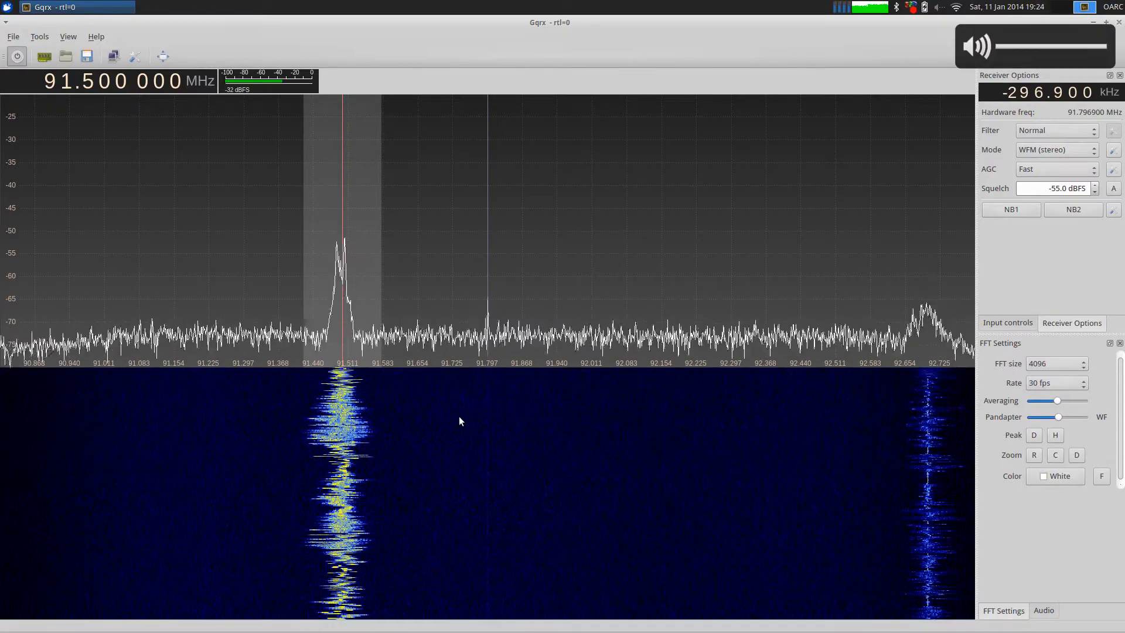
{"action": "left_click", "coordinate": [1041, 610]}
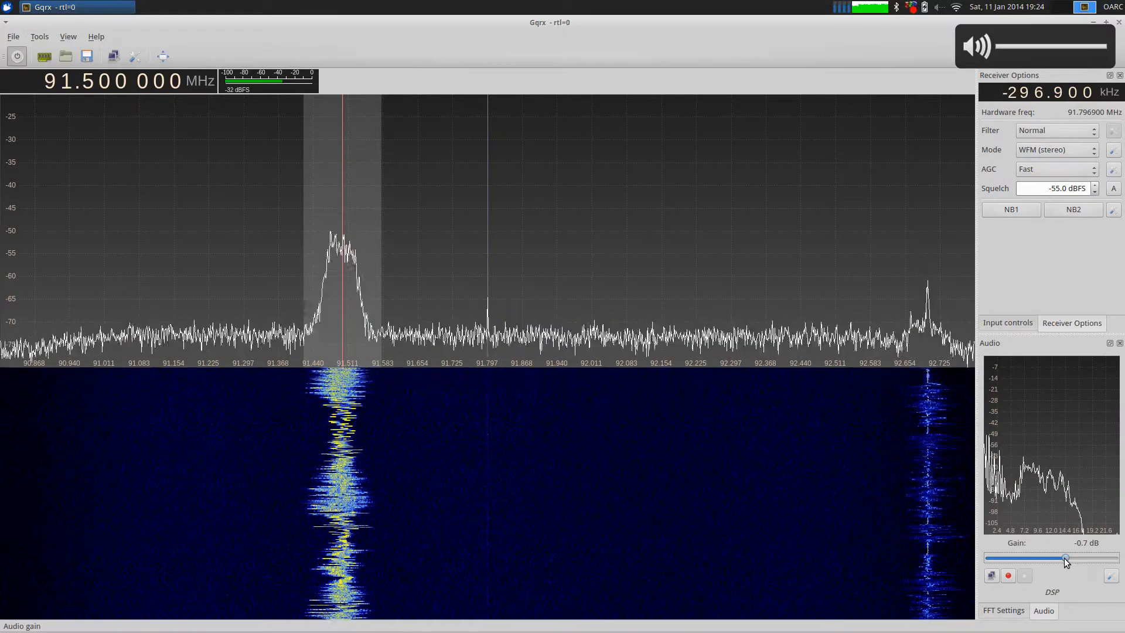
{"action": "left_click_drag", "start_coordinate": [1065, 557], "coordinate": [1083, 556]}
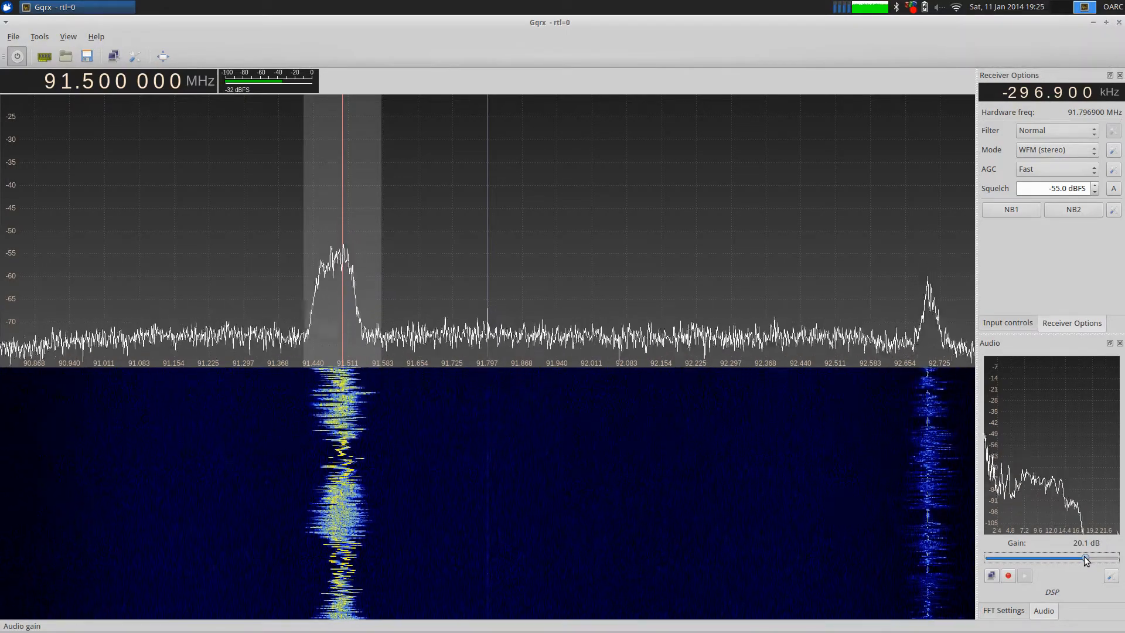
{"action": "left_click_drag", "start_coordinate": [1084, 557], "coordinate": [1069, 556]}
{"action": "left_click_drag", "start_coordinate": [1067, 559], "coordinate": [1065, 559]}
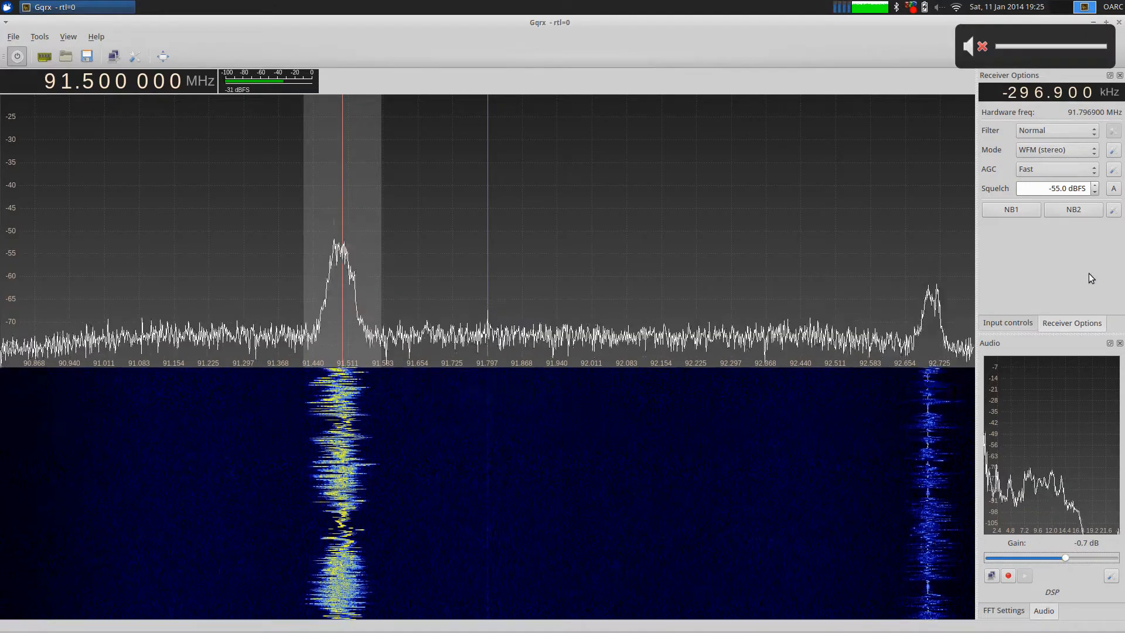
- Lower the LNA gain to 4.8 dB to compare signal levels, raise it again and settle it at 38.8 dB
{"action": "left_click", "coordinate": [1024, 326]}
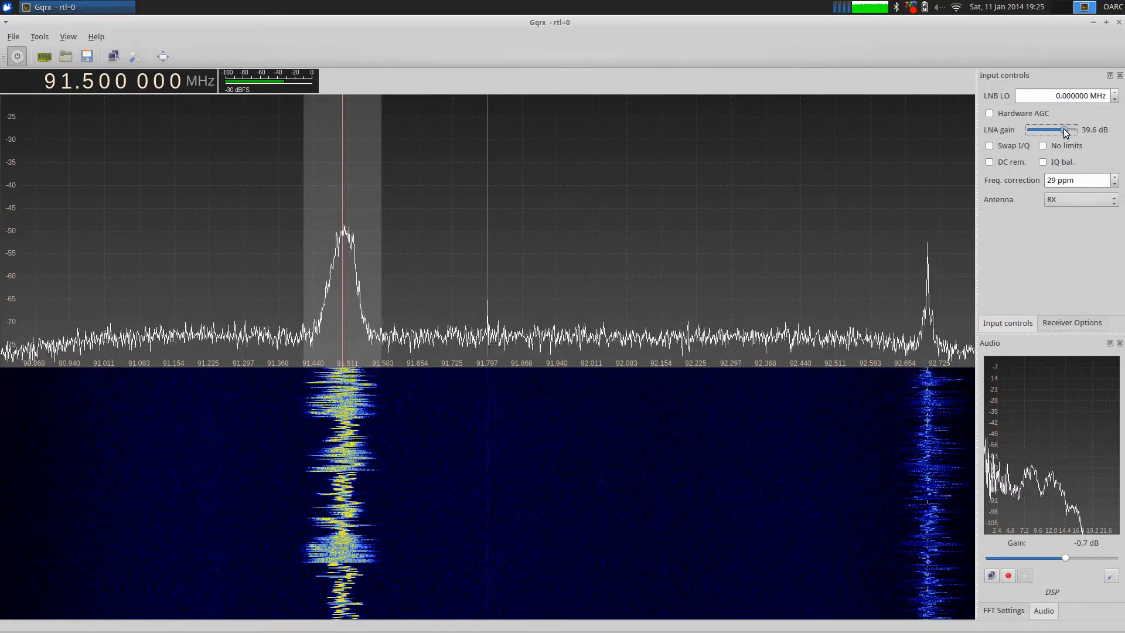
{"action": "left_click_drag", "start_coordinate": [1051, 129], "coordinate": [1031, 130]}
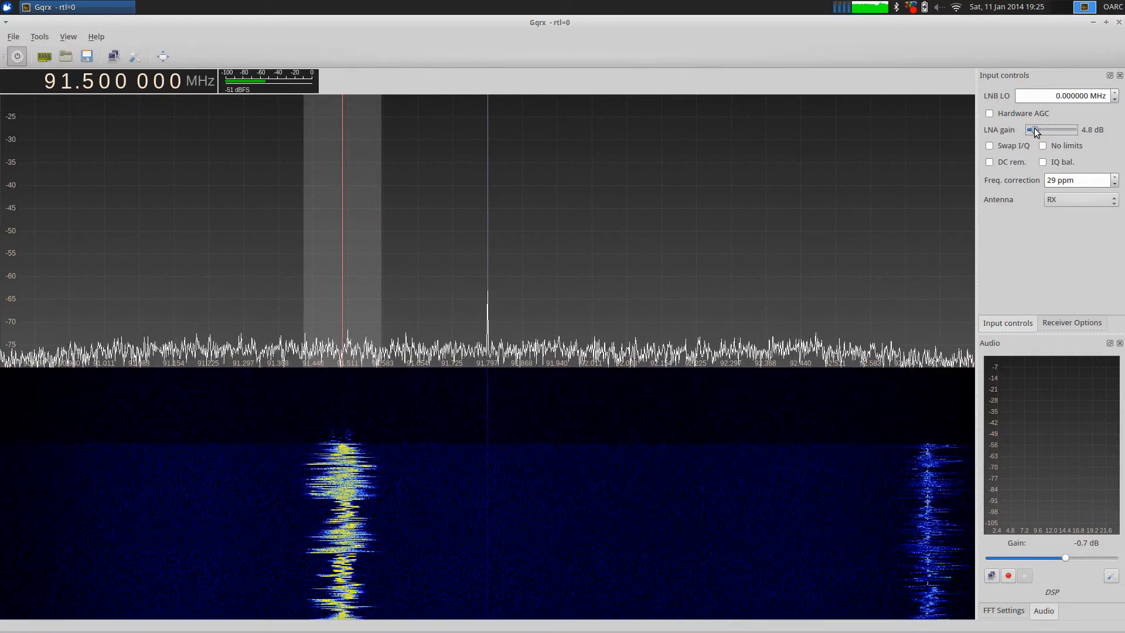
{"action": "left_click_drag", "start_coordinate": [1035, 130], "coordinate": [1049, 130]}
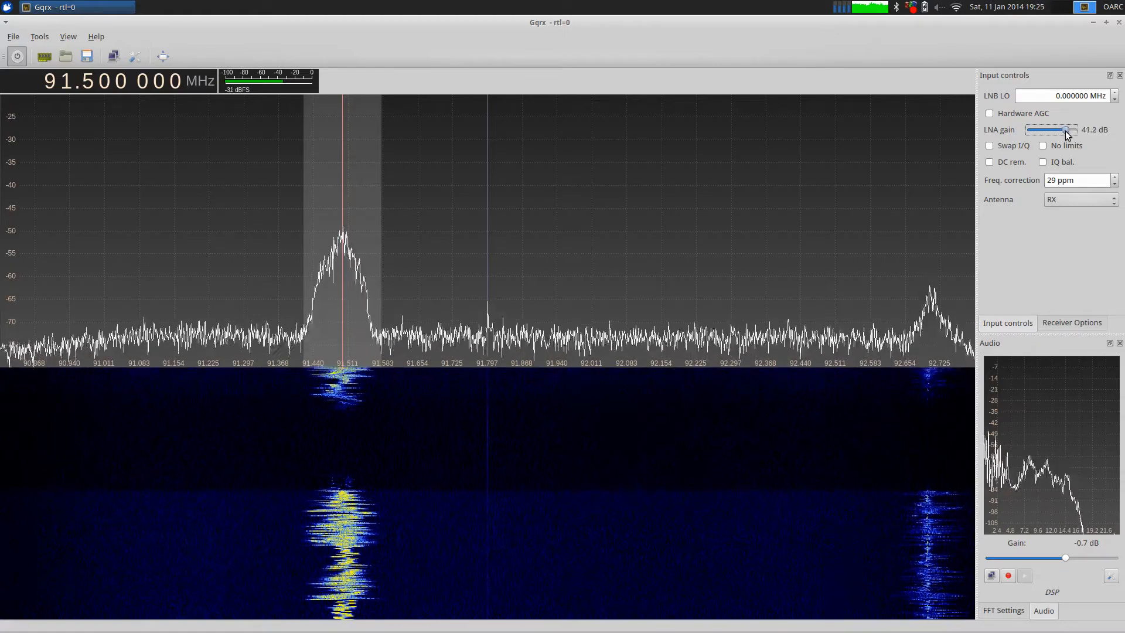
{"action": "left_click_drag", "start_coordinate": [1065, 132], "coordinate": [1074, 132]}
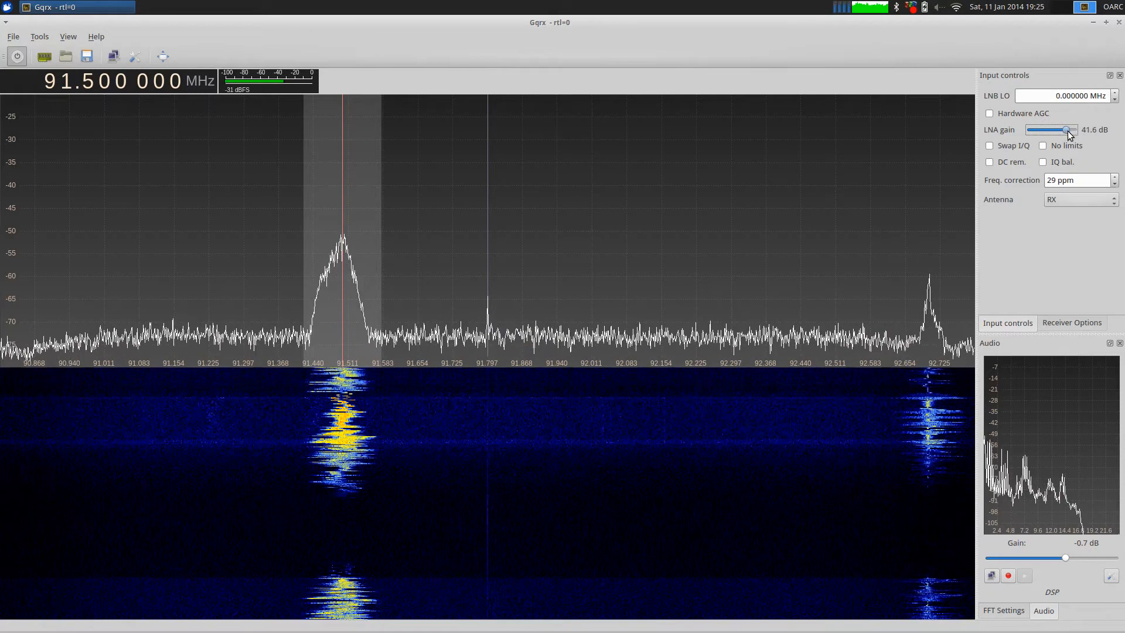
{"action": "left_click_drag", "start_coordinate": [1068, 131], "coordinate": [1073, 131]}
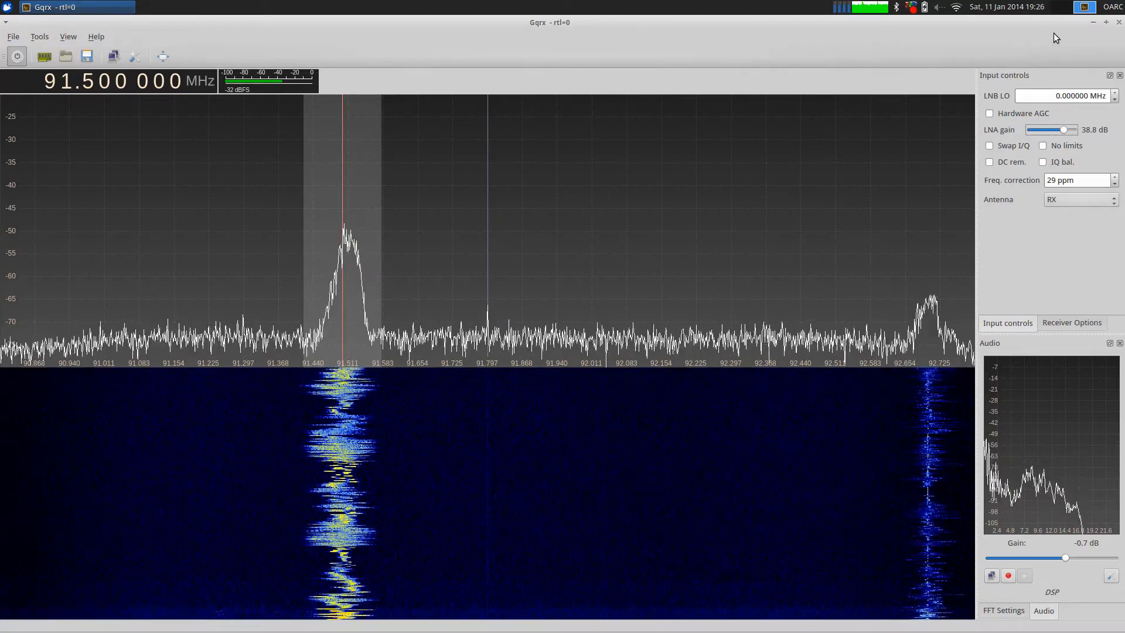
- Close Gqrx and start the Mode S/ADS-B receiver with Osmocom as its input source
{"action": "left_click", "coordinate": [1119, 24]}
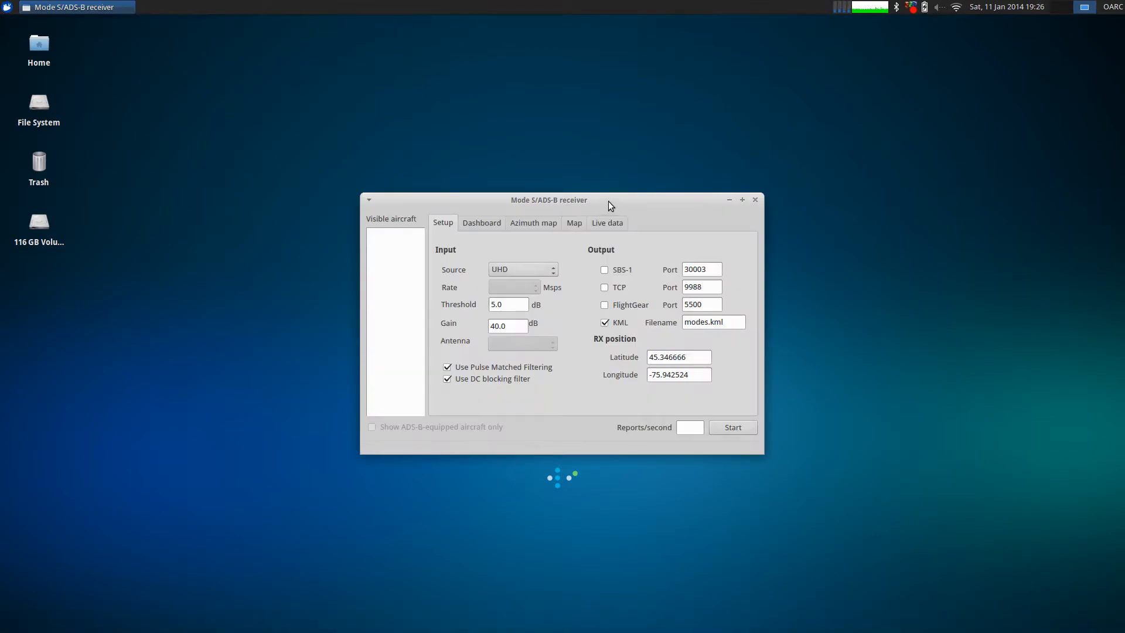
{"action": "left_click", "coordinate": [522, 267]}
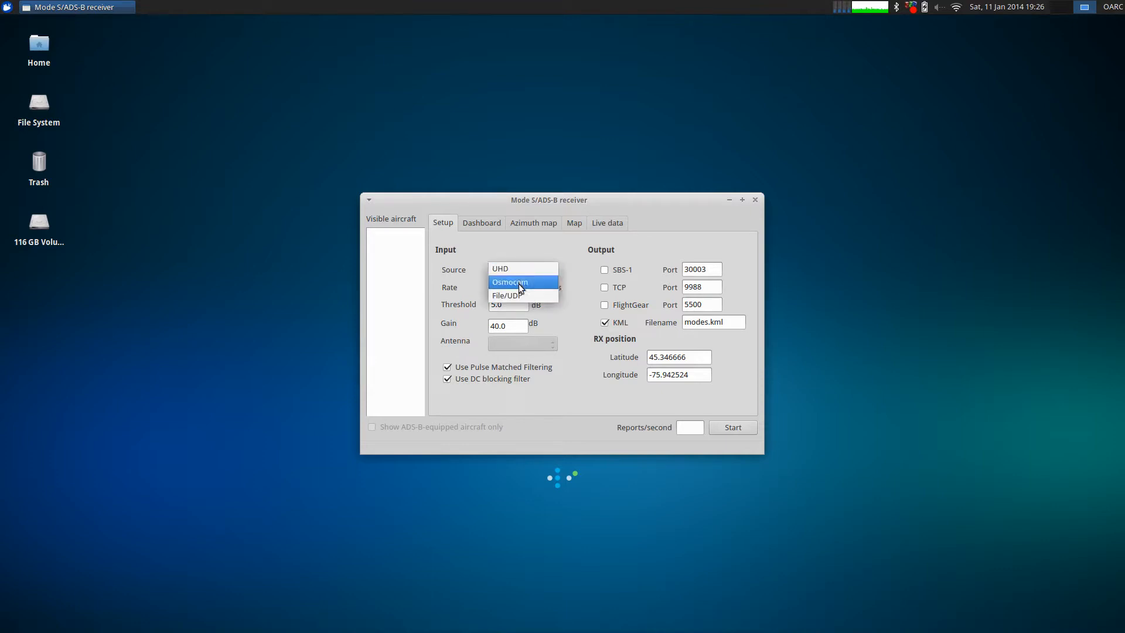
{"action": "left_click", "coordinate": [519, 284]}
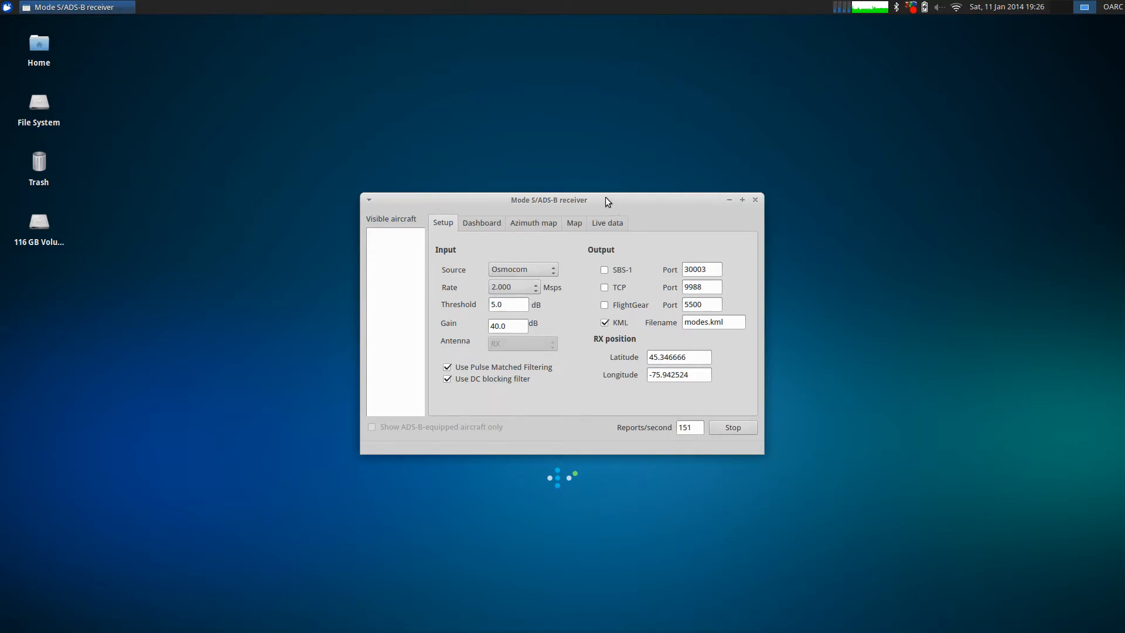
- Examine the ADS-B receiver's live message data and its map around Ottawa
{"action": "left_click", "coordinate": [607, 223]}
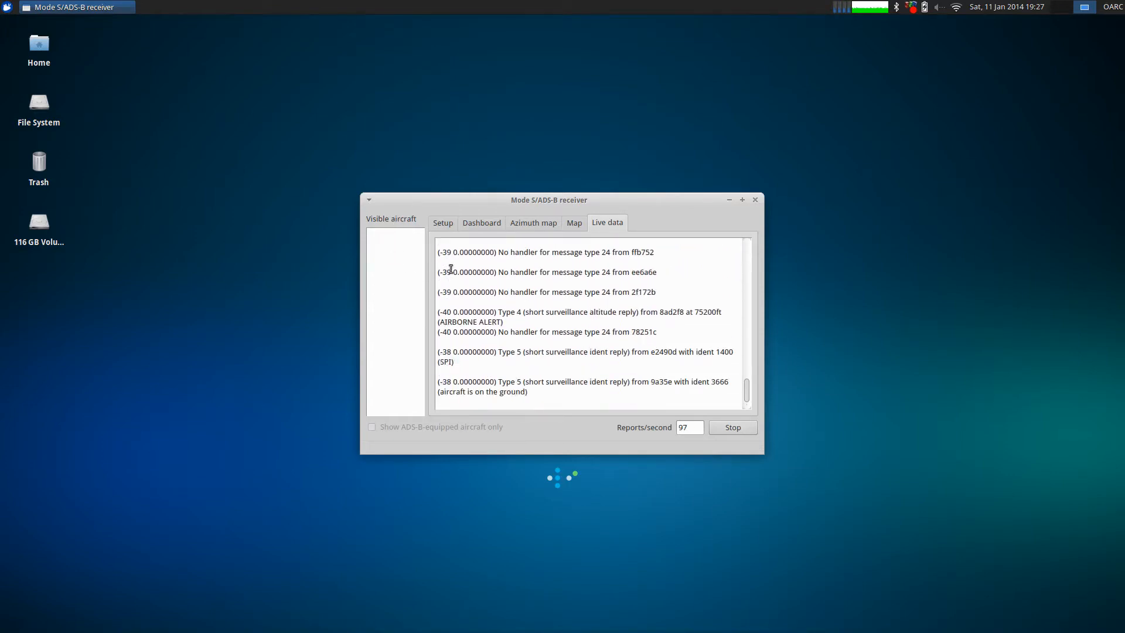
{"action": "left_click", "coordinate": [576, 221]}
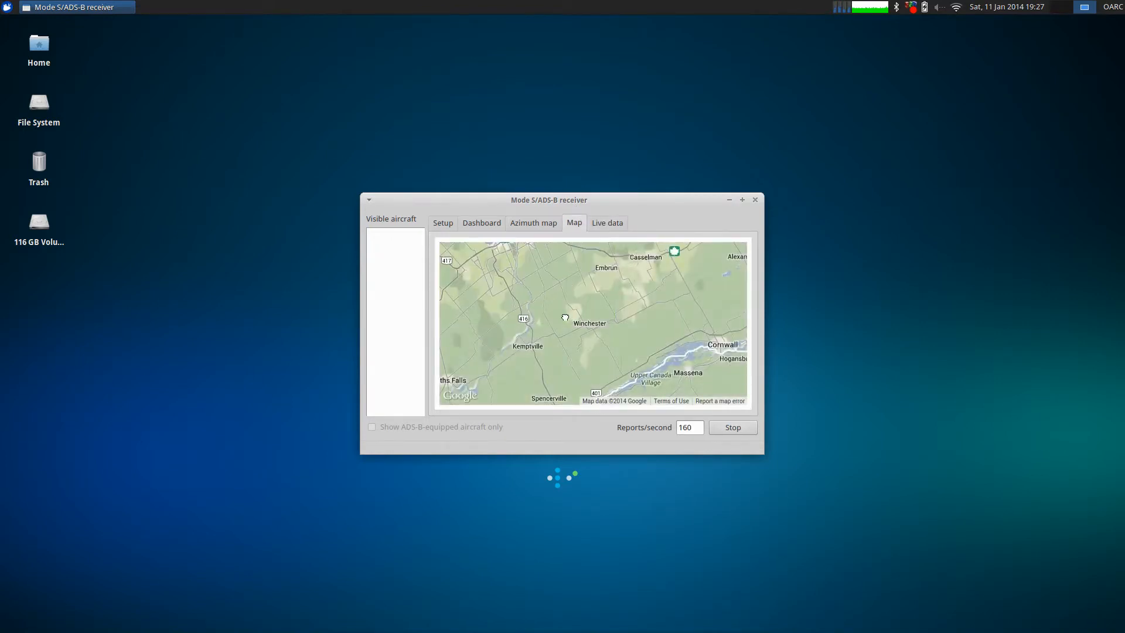
{"action": "left_click_drag", "start_coordinate": [564, 318], "coordinate": [631, 360]}
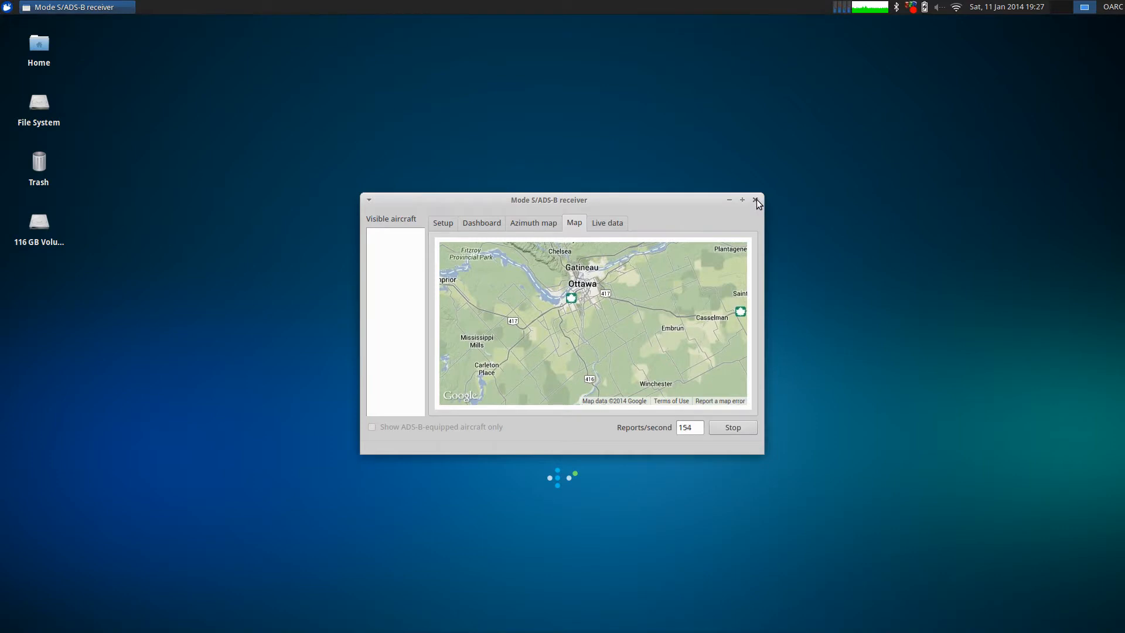
- Stop and close the Mode S/ADS-B receiver and launch the Pager Rx application
{"action": "left_click", "coordinate": [740, 431]}
{"action": "left_click", "coordinate": [755, 199]}
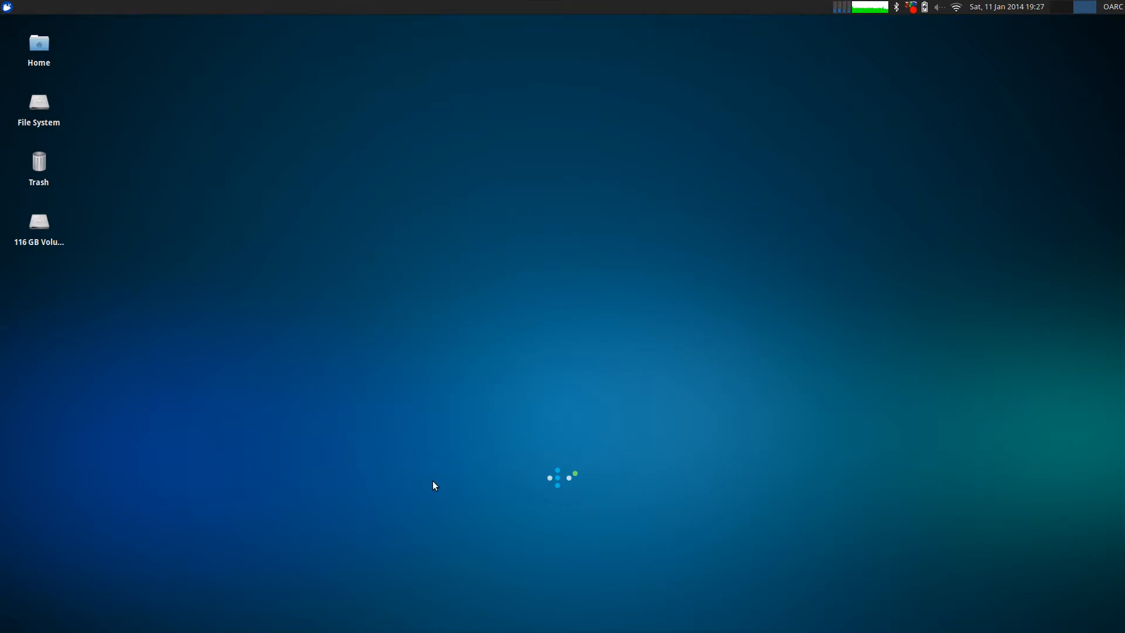
{"action": "mouse_move", "coordinate": [492, 627]}
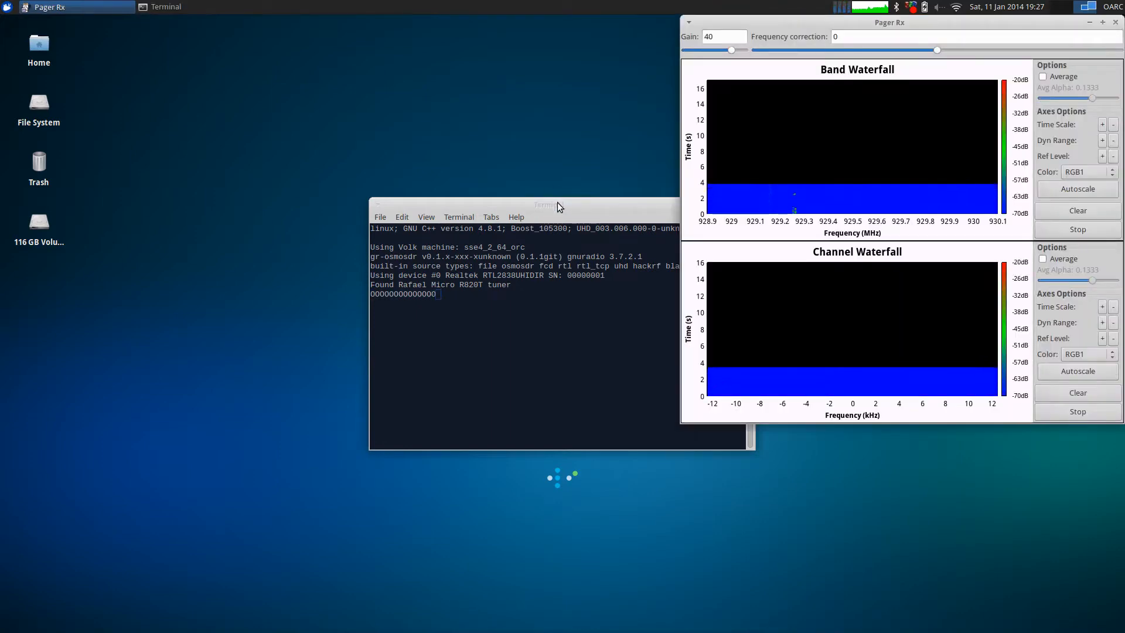
- Enlarge the Terminal window and arrange it side by side with the Pager Rx window
{"action": "left_click_drag", "start_coordinate": [557, 202], "coordinate": [295, 147]}
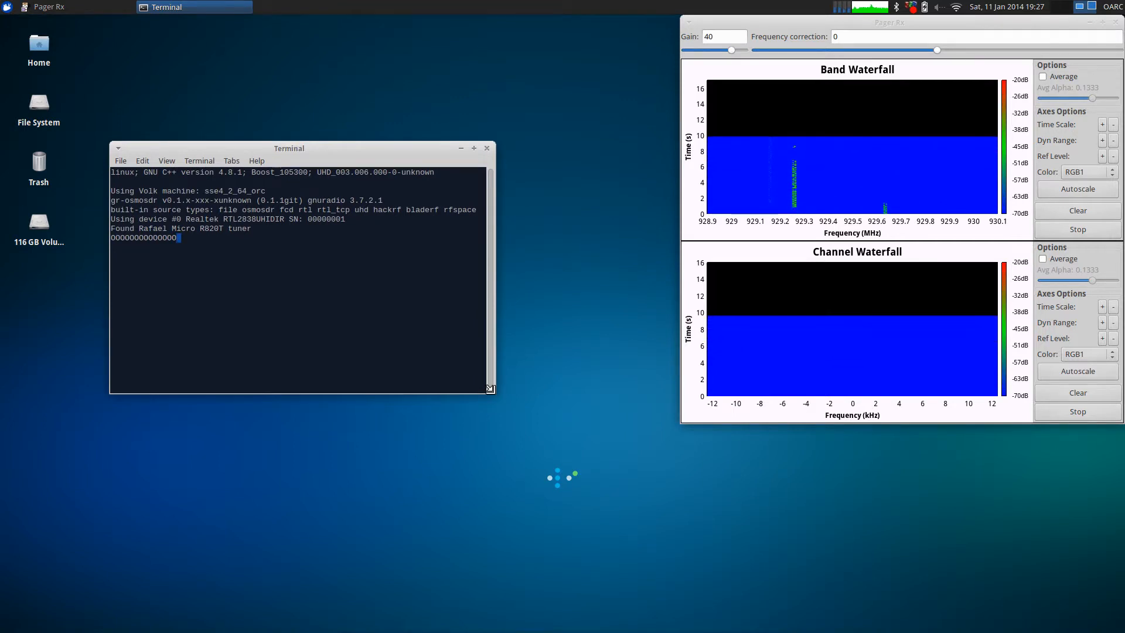
{"action": "left_click_drag", "start_coordinate": [495, 390], "coordinate": [653, 599]}
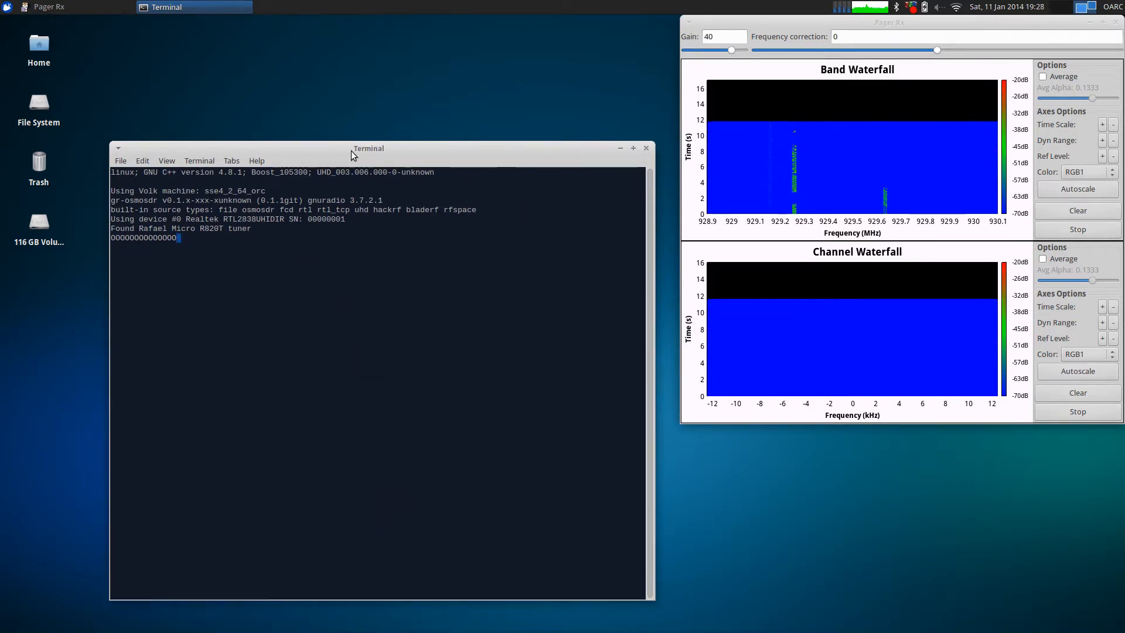
{"action": "left_click_drag", "start_coordinate": [355, 153], "coordinate": [326, 143]}
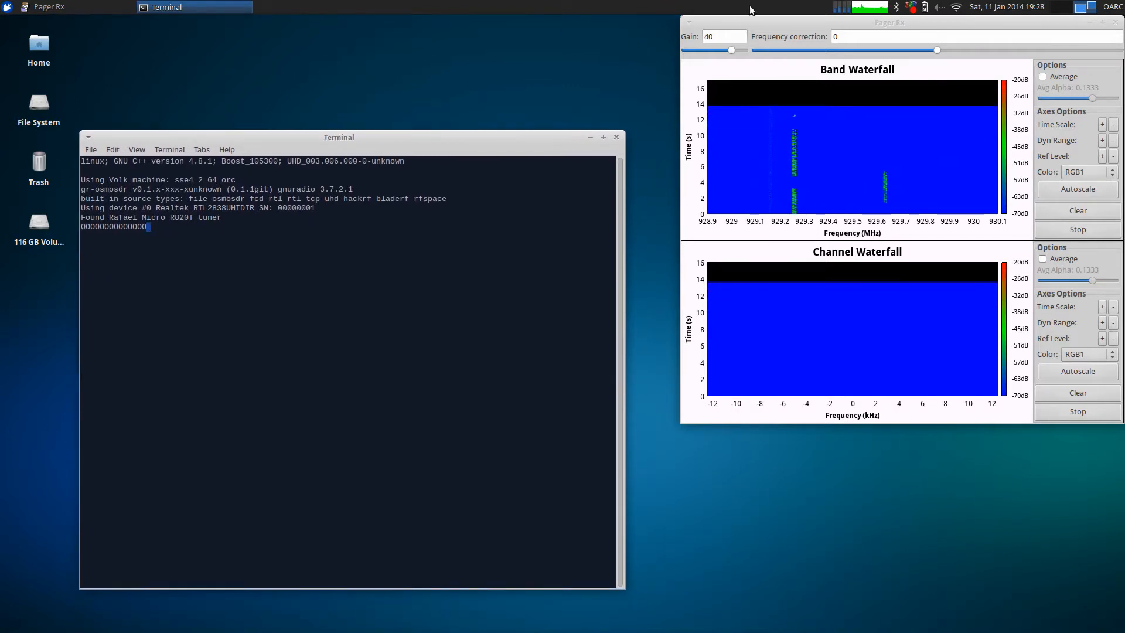
{"action": "left_click_drag", "start_coordinate": [782, 23], "coordinate": [751, 45]}
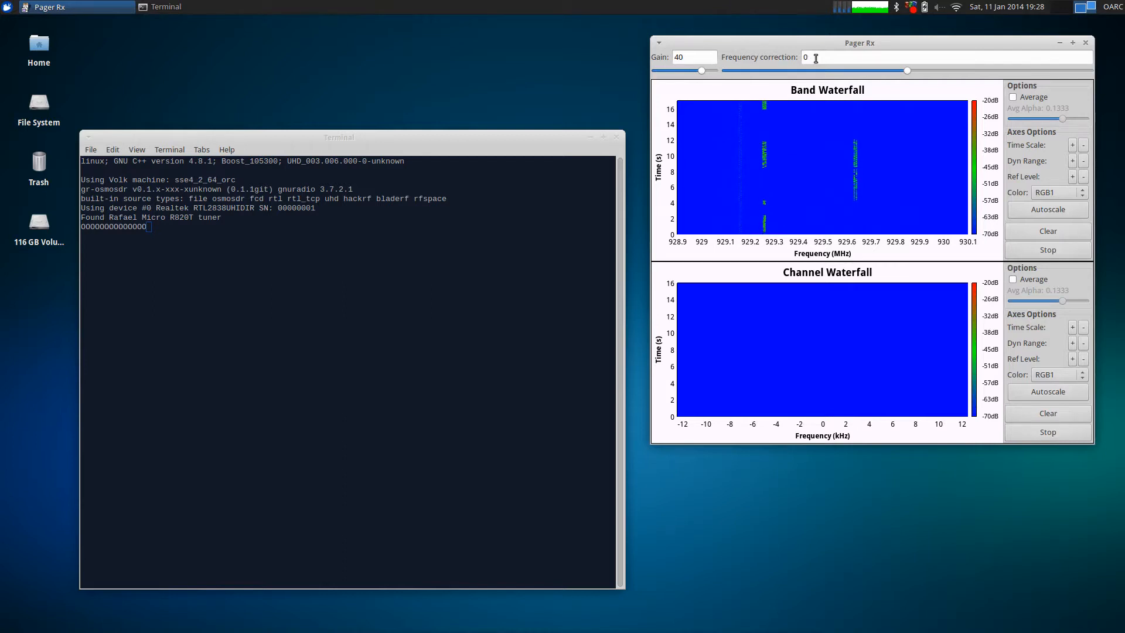
- Set the Pager Rx frequency correction to 29
{"action": "left_click_drag", "start_coordinate": [816, 57], "coordinate": [786, 52]}
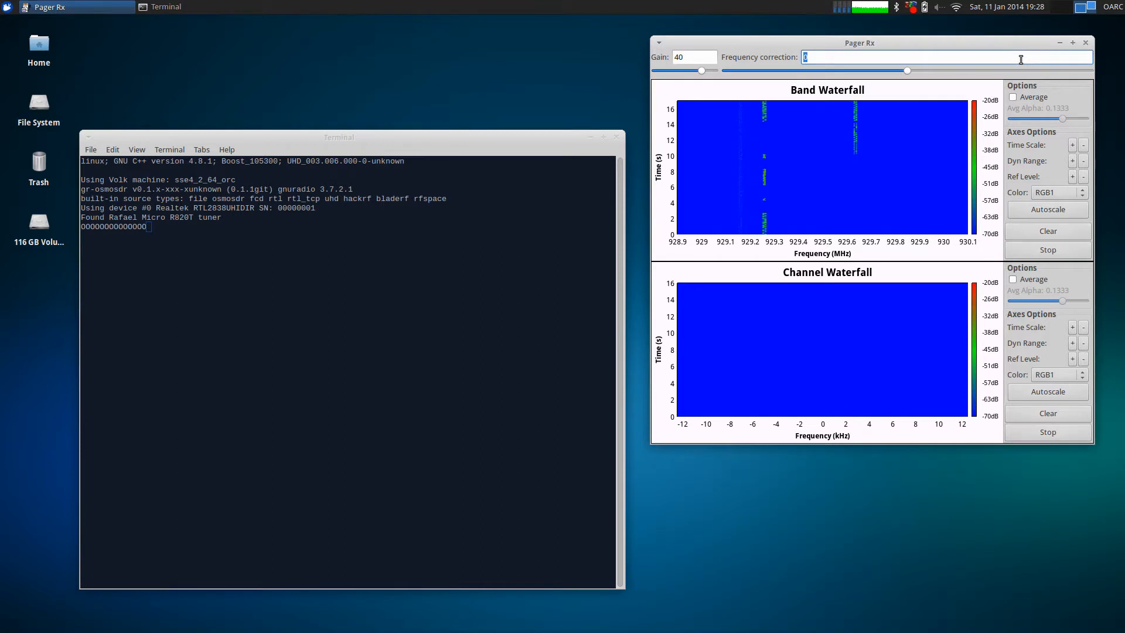
{"action": "type", "text": "29"}
{"action": "key", "text": "Return"}
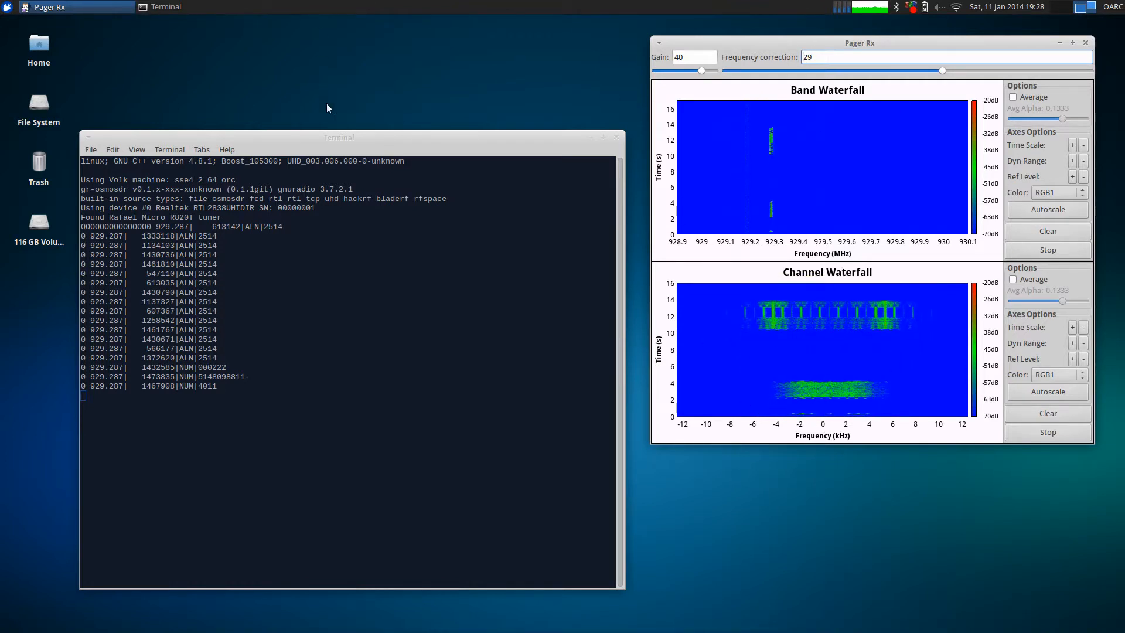
- Read the decoded pager messages in the Terminal, highlighting the ALN message type of a test page
{"action": "left_click", "coordinate": [339, 136]}
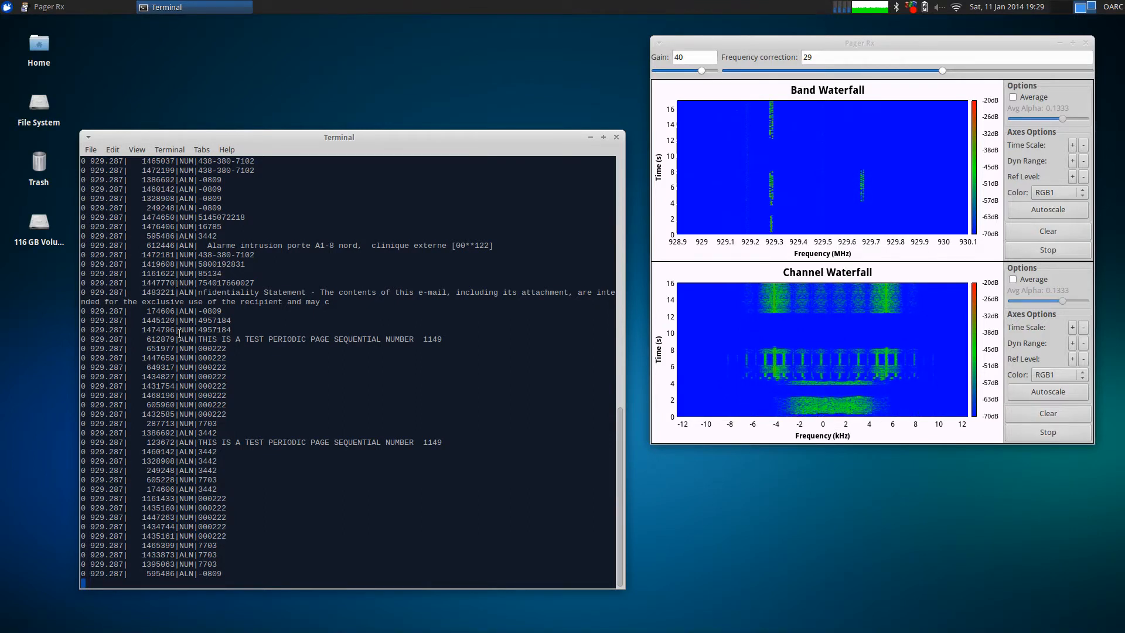
{"action": "left_click_drag", "start_coordinate": [181, 341], "coordinate": [191, 341]}
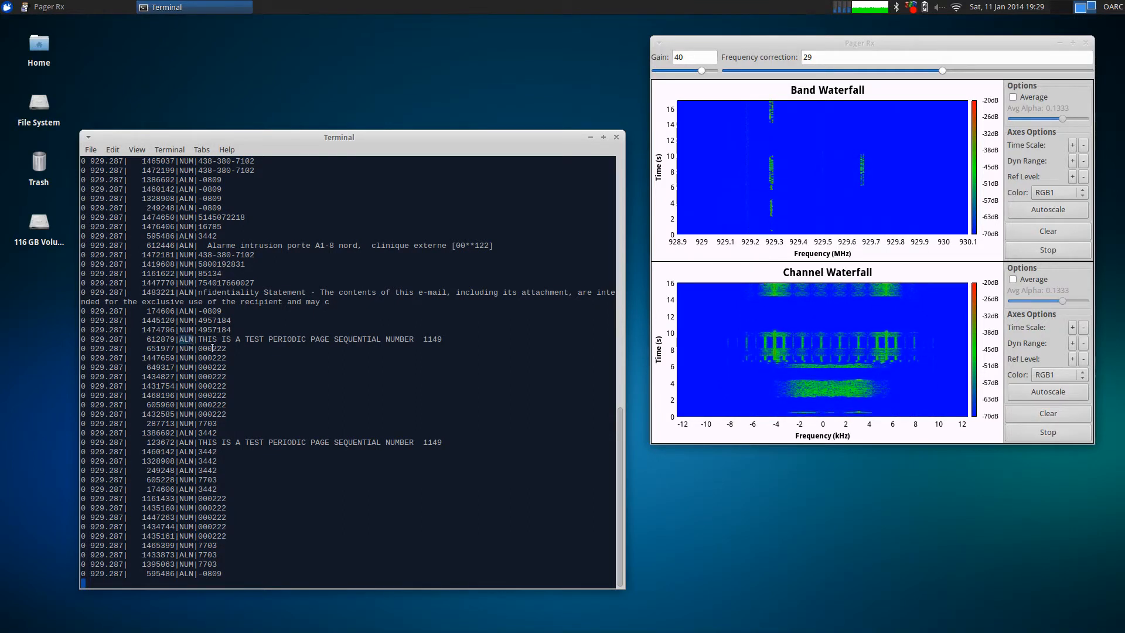
{"action": "left_click", "coordinate": [294, 374]}
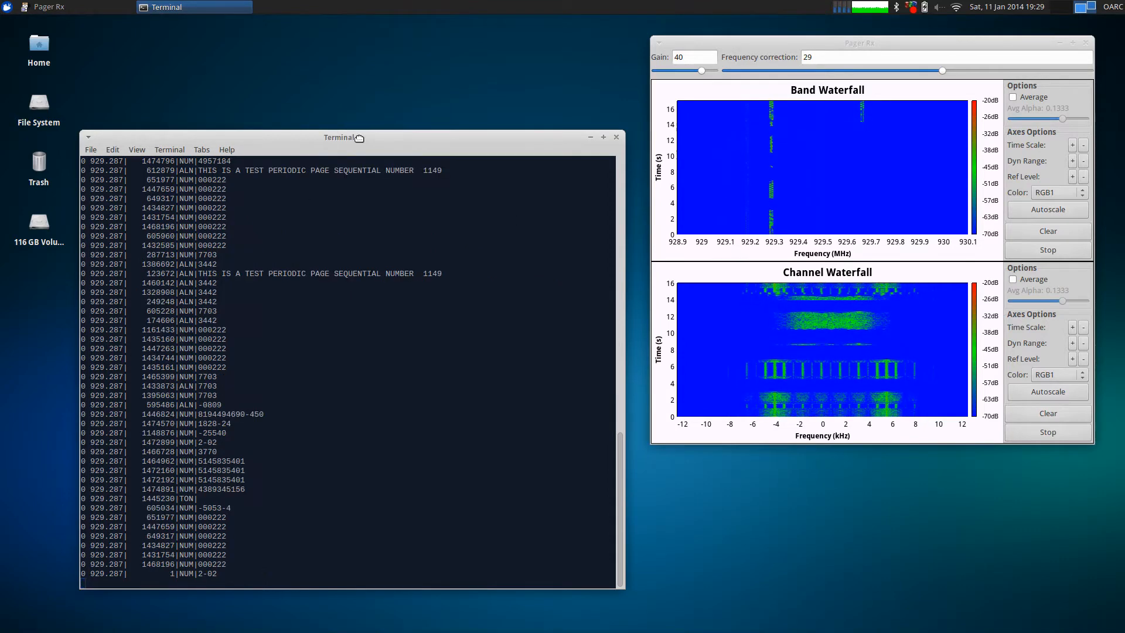
{"action": "left_click_drag", "start_coordinate": [359, 137], "coordinate": [364, 139]}
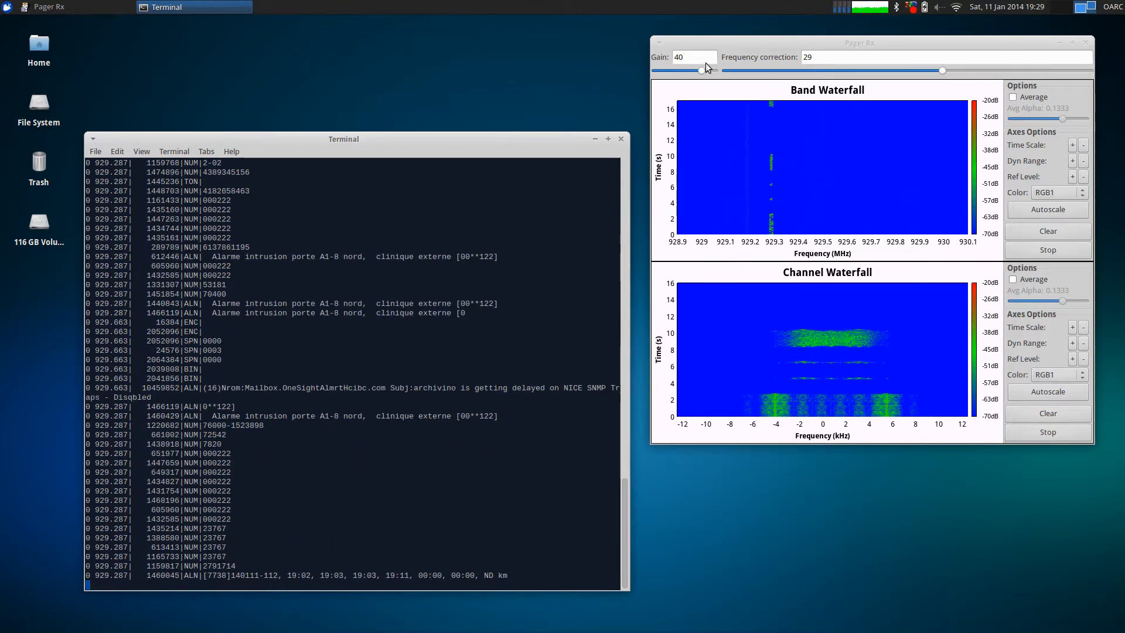
- Close the Pager Rx application and its Terminal window
{"action": "left_click", "coordinate": [754, 44]}
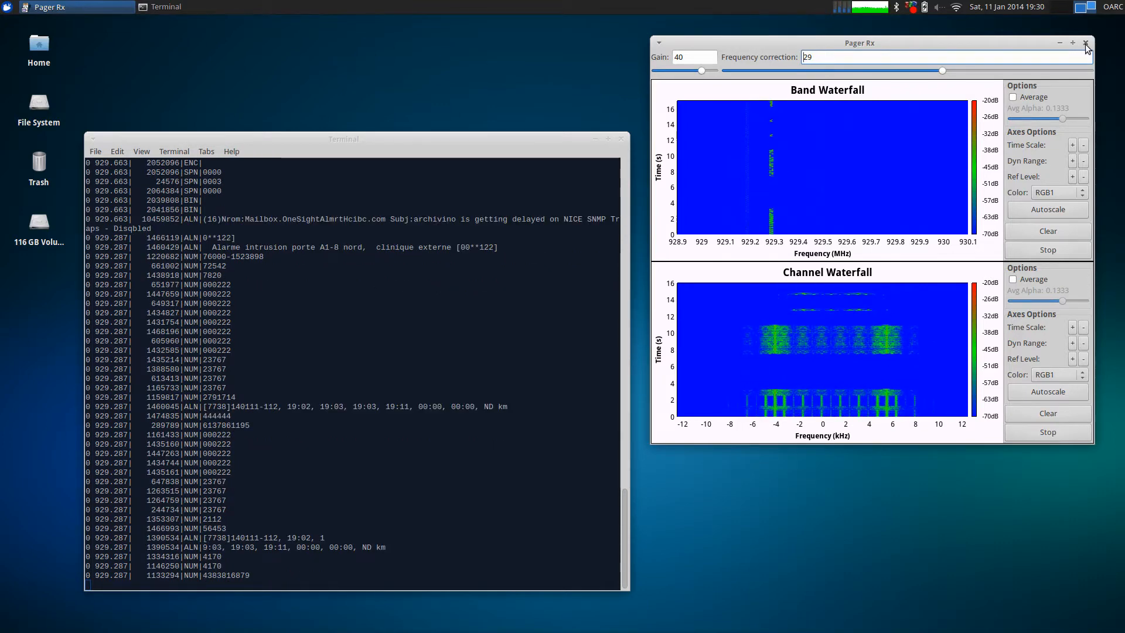
{"action": "left_click", "coordinate": [480, 139]}
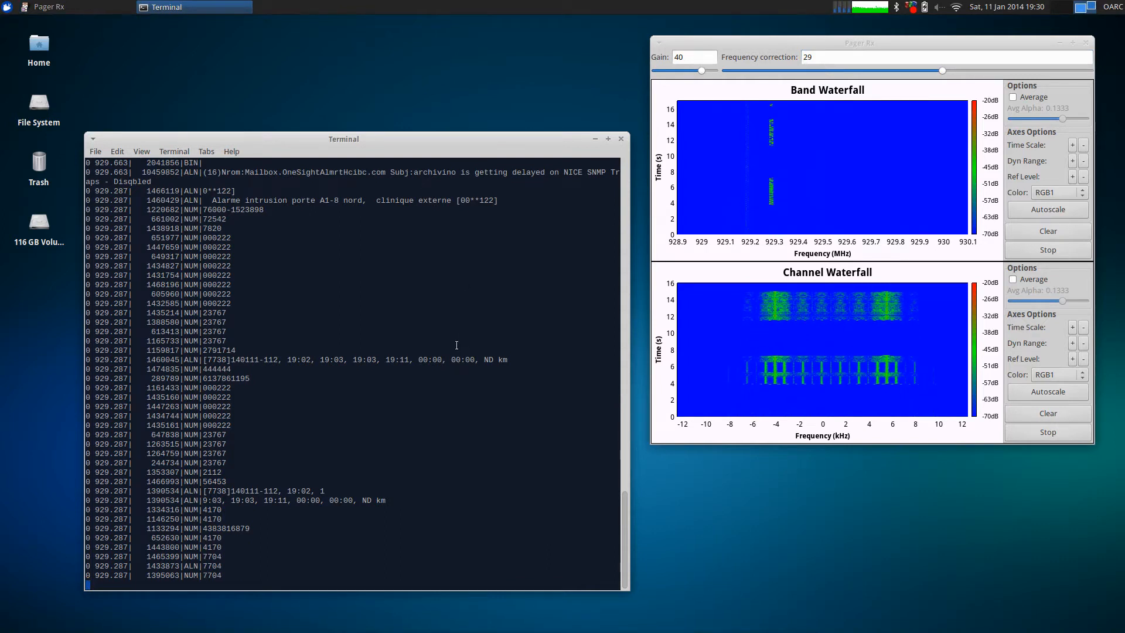
{"action": "key", "text": "alt+F4"}
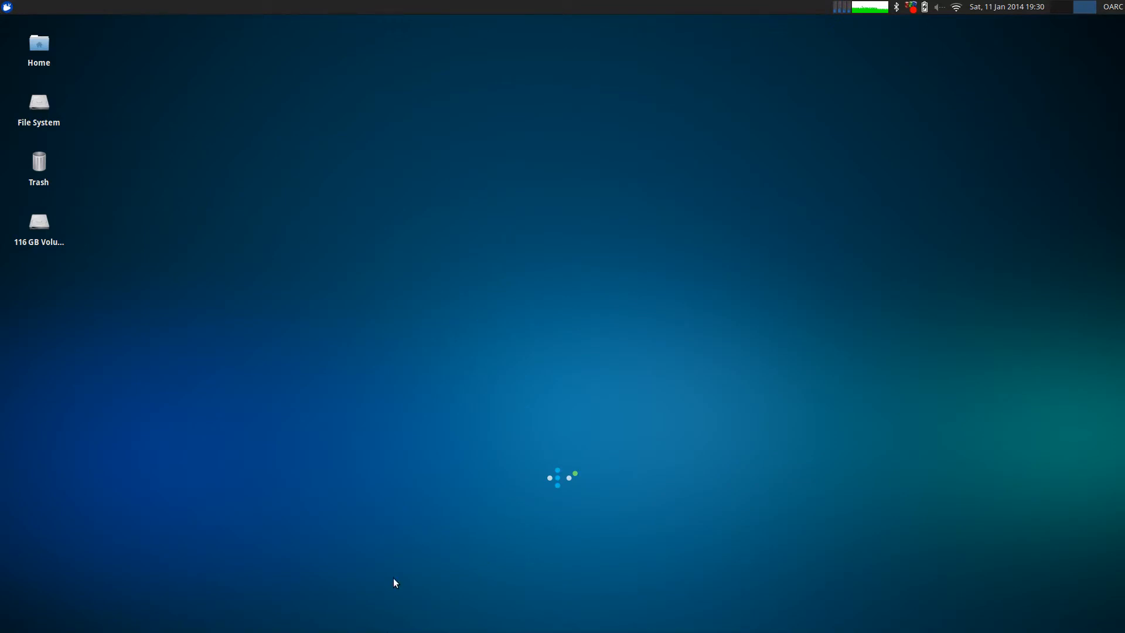
- Open GNU Radio Companion, look over the rds_rx flow graph and run it
{"action": "mouse_move", "coordinate": [410, 629]}
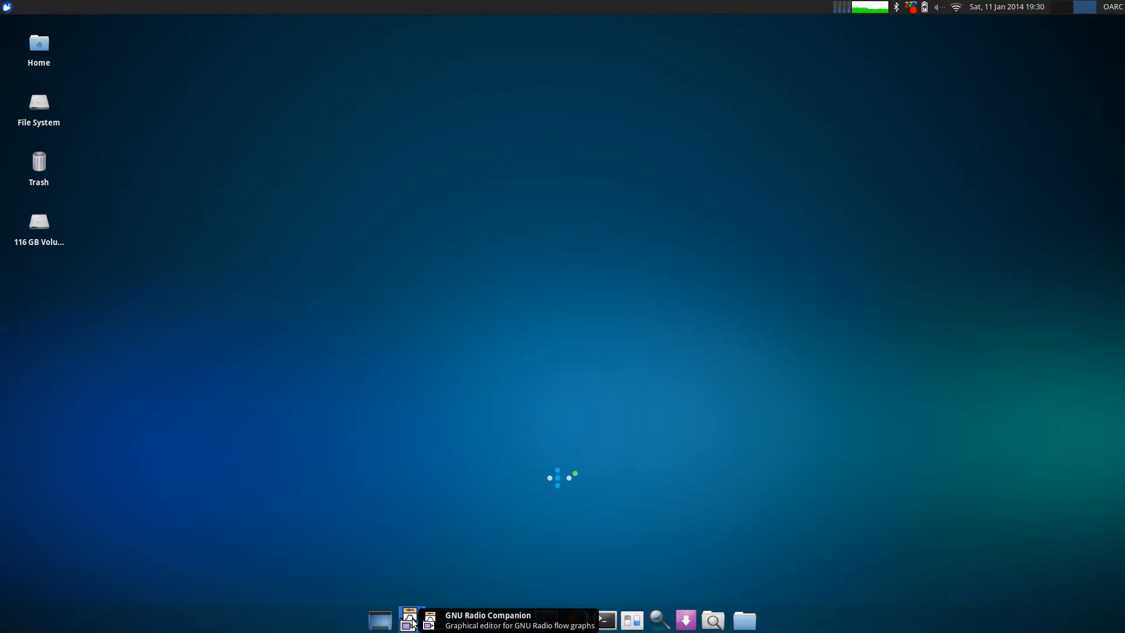
{"action": "left_click", "coordinate": [412, 621]}
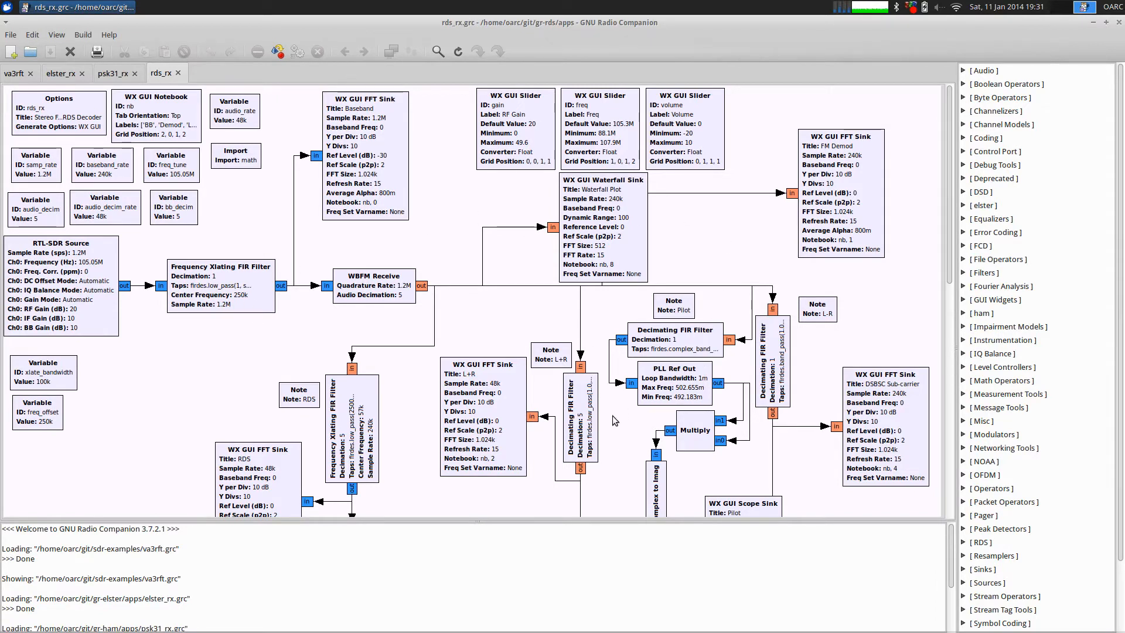
{"action": "scroll", "coordinate": [613, 416], "scroll_direction": "down", "scroll_amount": 3}
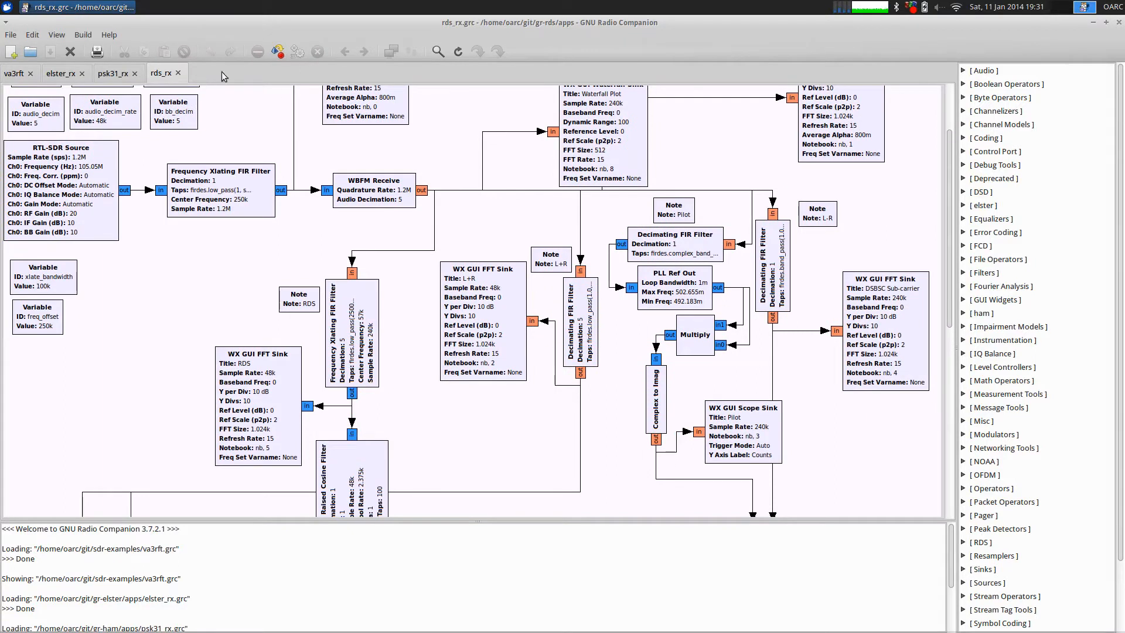
{"action": "left_click", "coordinate": [296, 52]}
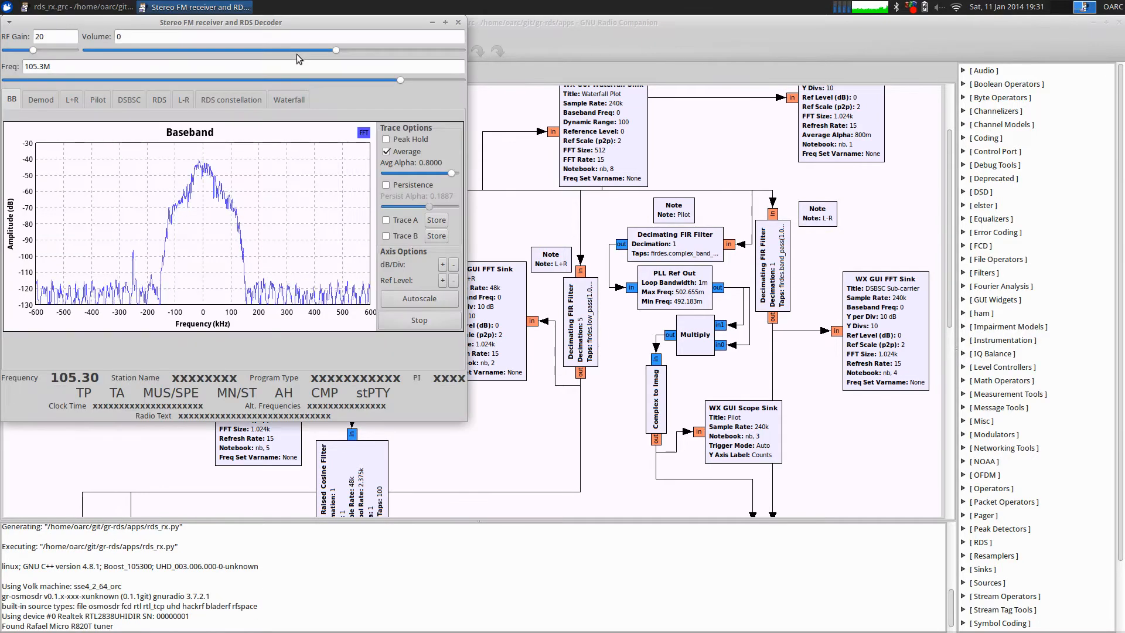
- Reposition the Stereo FM receiver and RDS Decoder window, set its RF gain to 34 and listen briefly with the system sound on
{"action": "left_click_drag", "start_coordinate": [304, 23], "coordinate": [610, 113]}
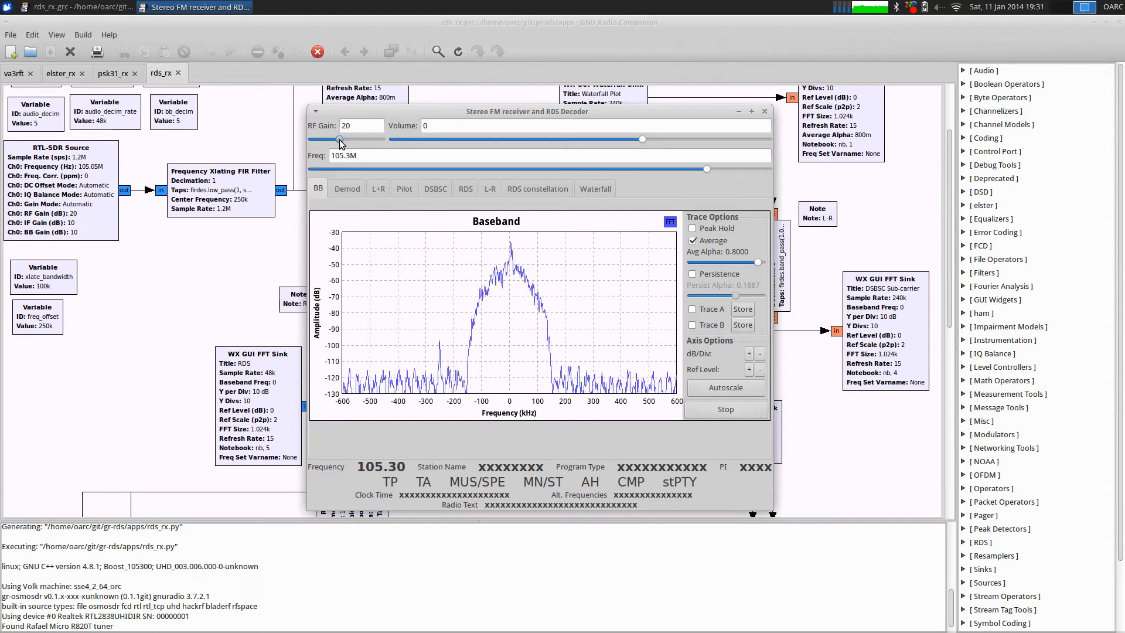
{"action": "left_click_drag", "start_coordinate": [341, 142], "coordinate": [359, 143]}
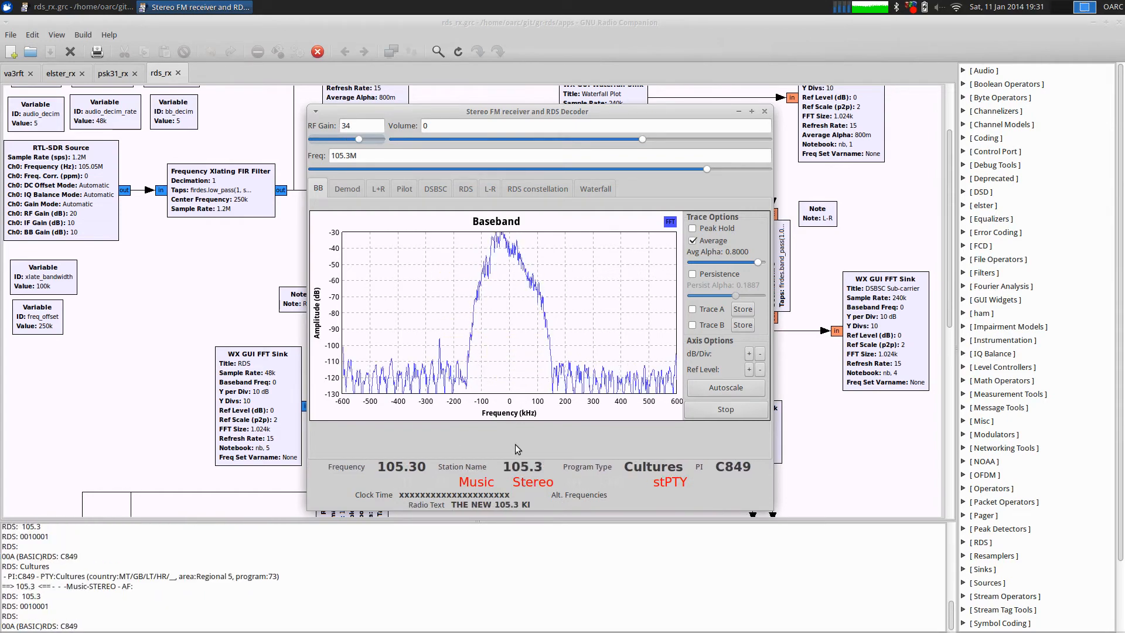
{"action": "key", "text": "XF86AudioRaiseVolume"}
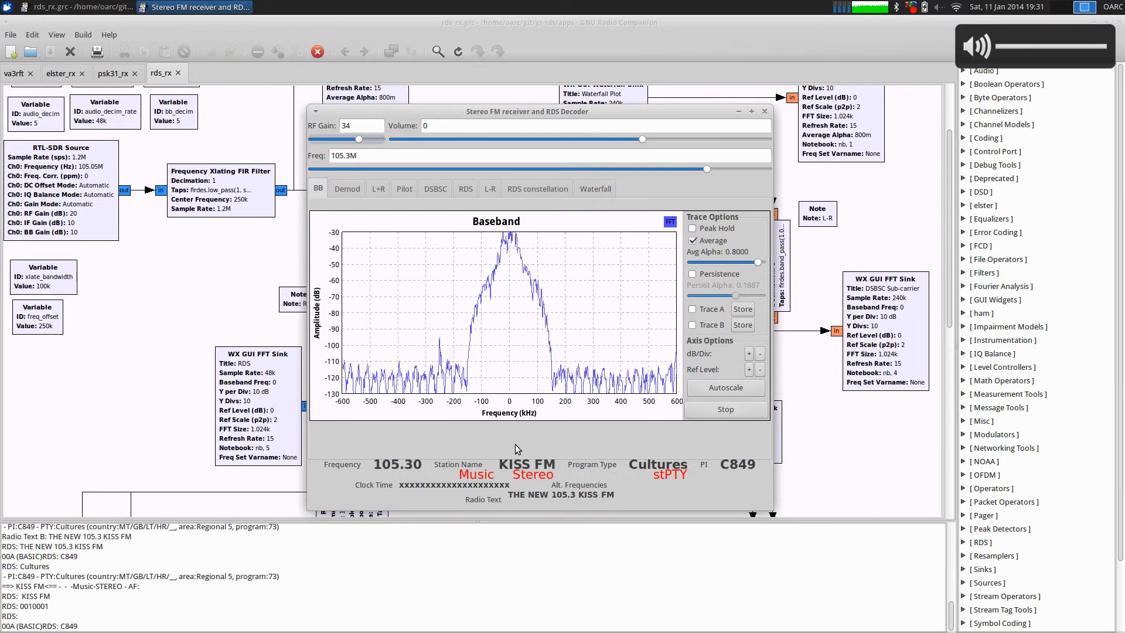
{"action": "key", "text": "XF86AudioMute"}
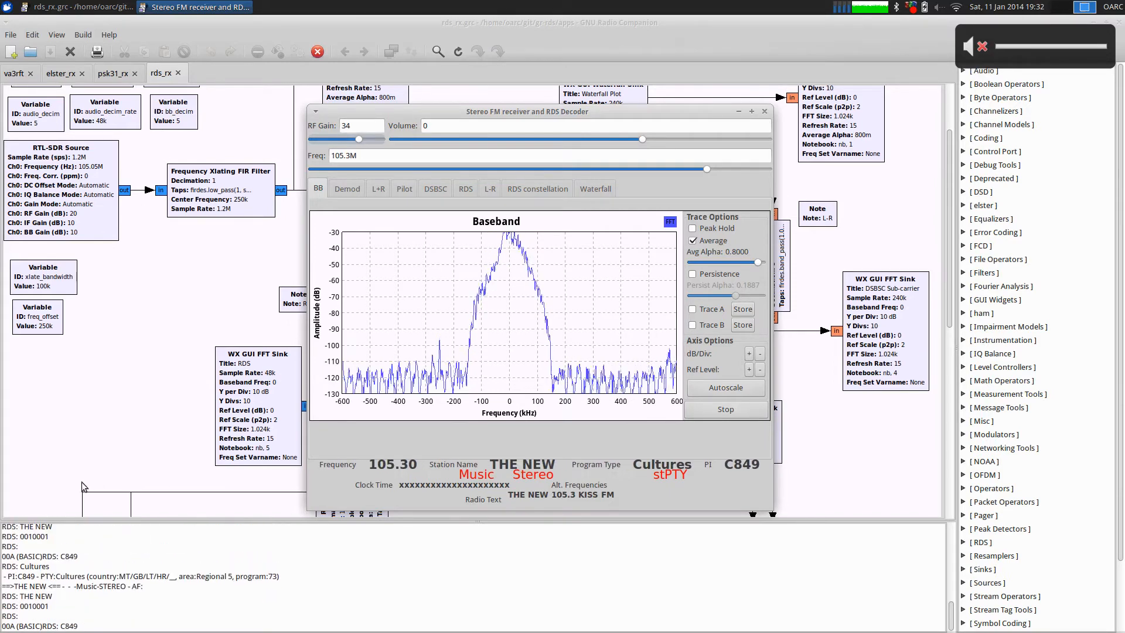
{"action": "left_click_drag", "start_coordinate": [607, 112], "coordinate": [651, 118]}
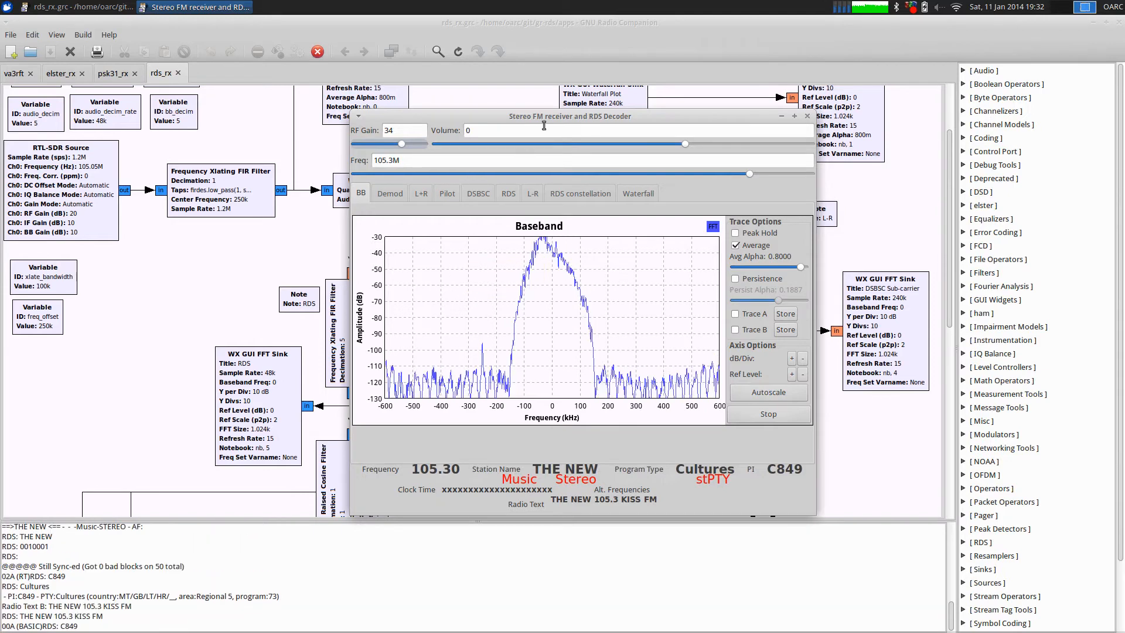
- Reposition the Stereo FM receiver and RDS Decoder window, unmute the system sound and raise its volume
{"action": "left_click_drag", "start_coordinate": [553, 116], "coordinate": [530, 141]}
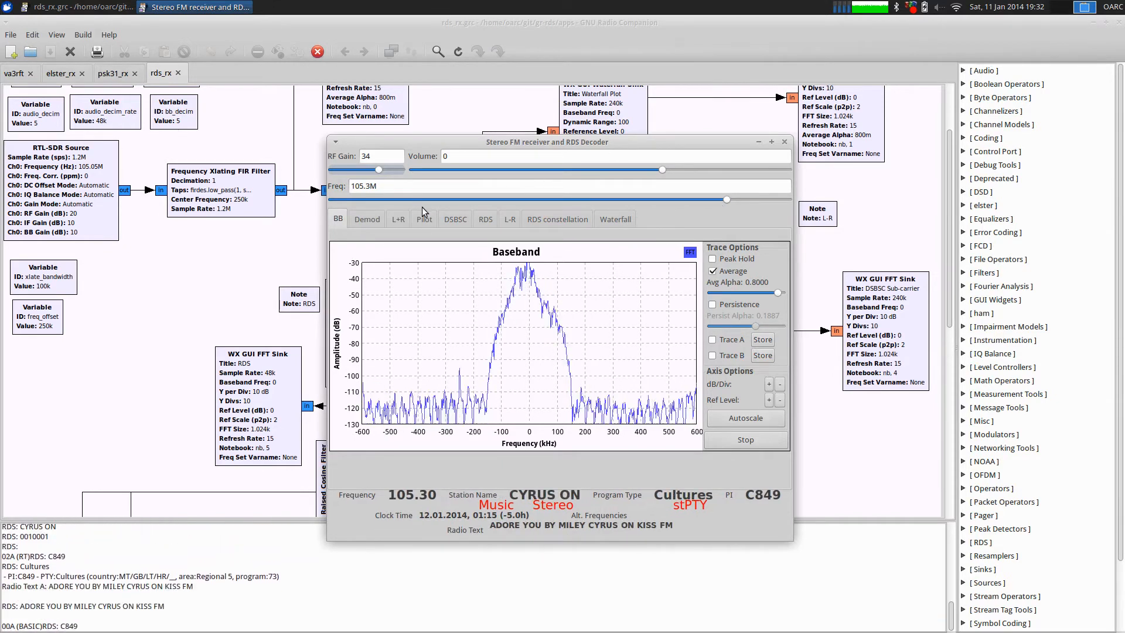
{"action": "key", "text": "XF86AudioRaiseVolume"}
{"action": "key", "text": "XF86AudioMute"}
{"action": "key", "text": "XF86AudioRaiseVolume"}
{"action": "key", "text": "XF86AudioRaiseVolume"}
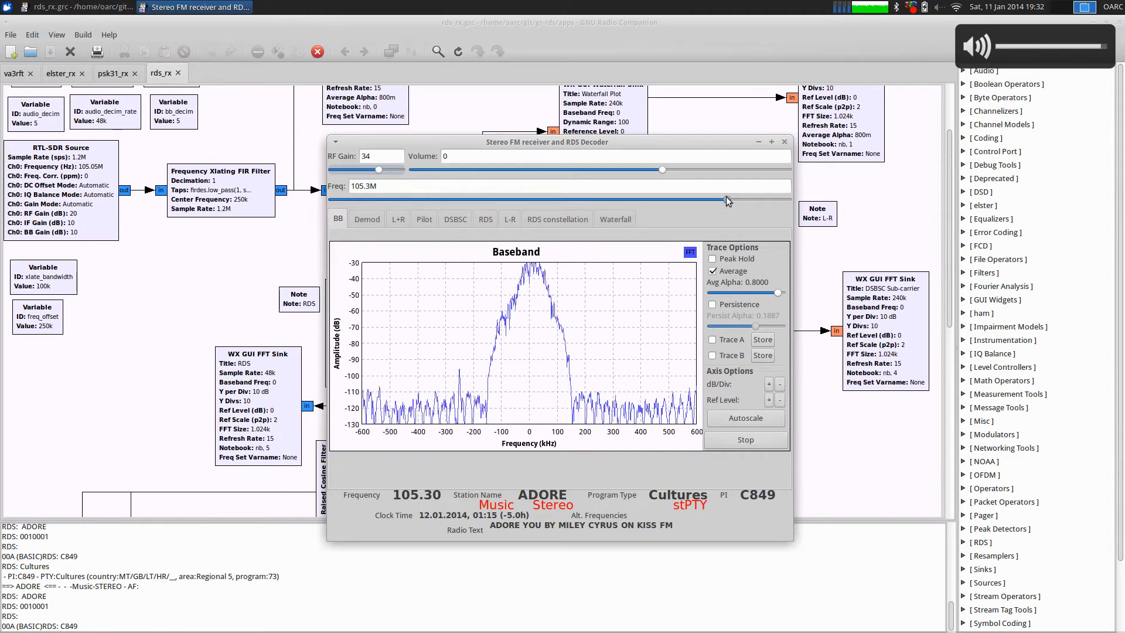
- Tune the FM receiver to 102.5M, listen to the station briefly and mute the system sound
{"action": "left_click_drag", "start_coordinate": [724, 200], "coordinate": [665, 182]}
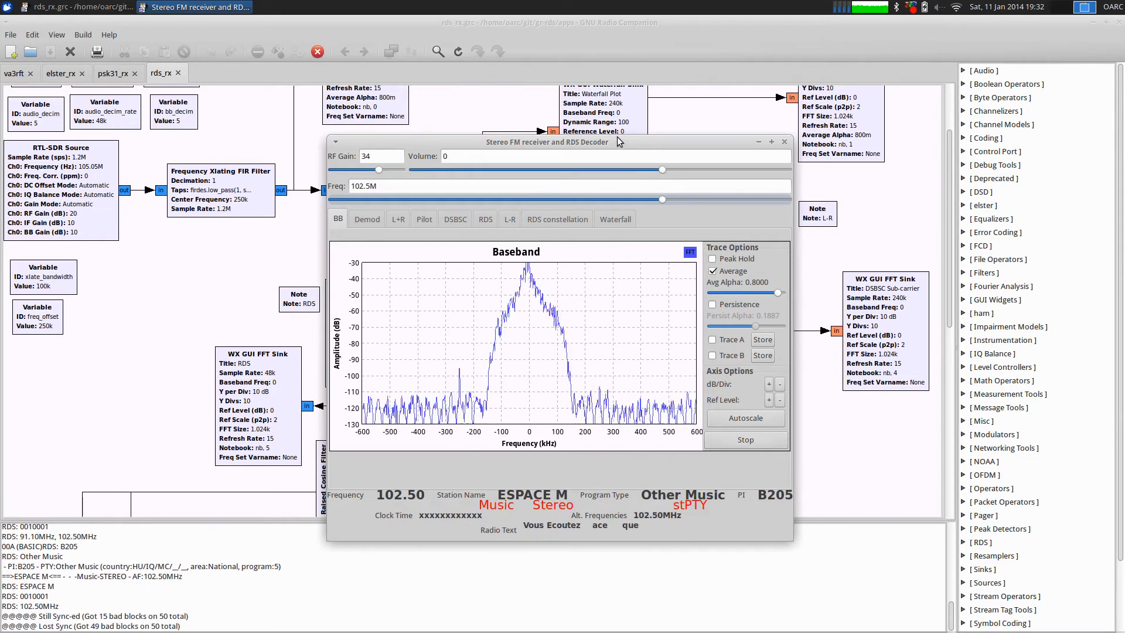
{"action": "left_click_drag", "start_coordinate": [615, 141], "coordinate": [598, 100]}
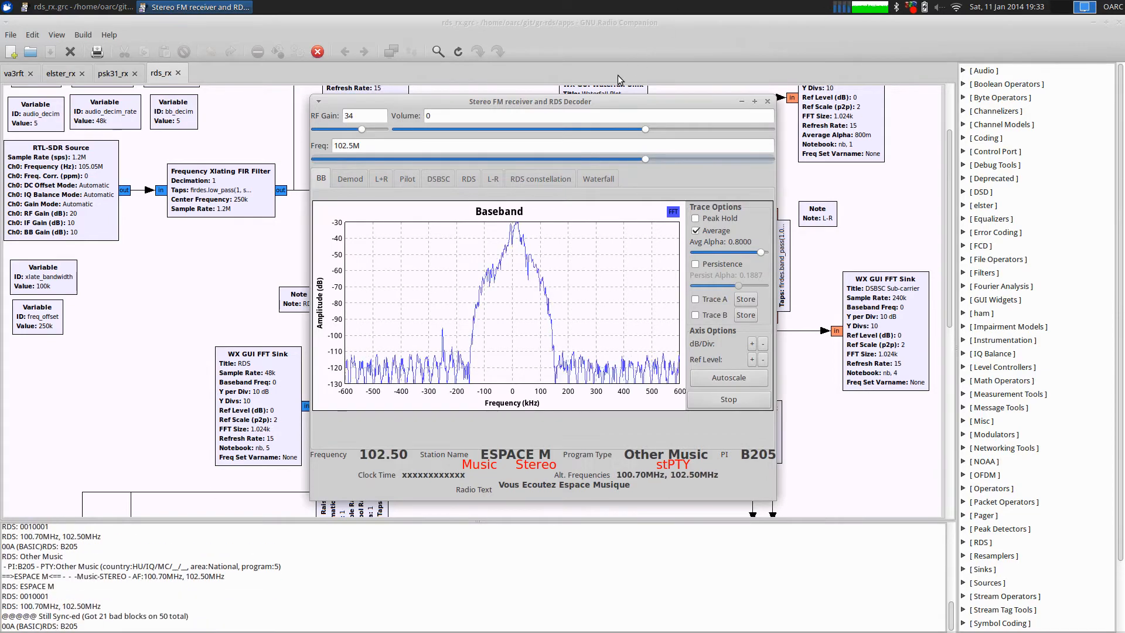
{"action": "key", "text": "XF86AudioMute"}
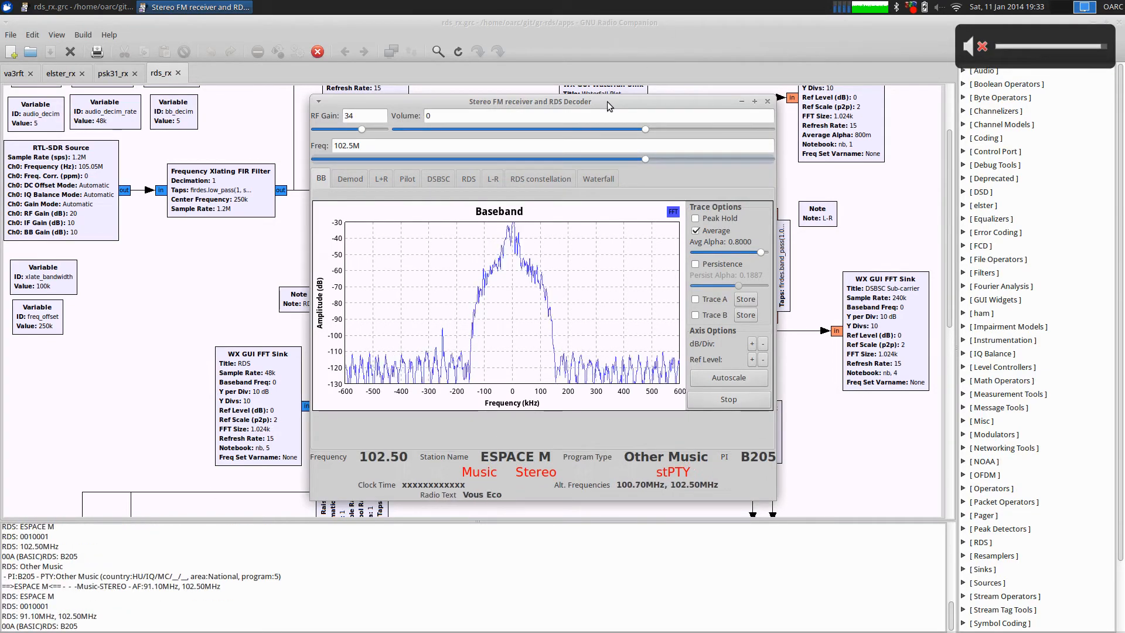
{"action": "left_click_drag", "start_coordinate": [594, 100], "coordinate": [607, 128]}
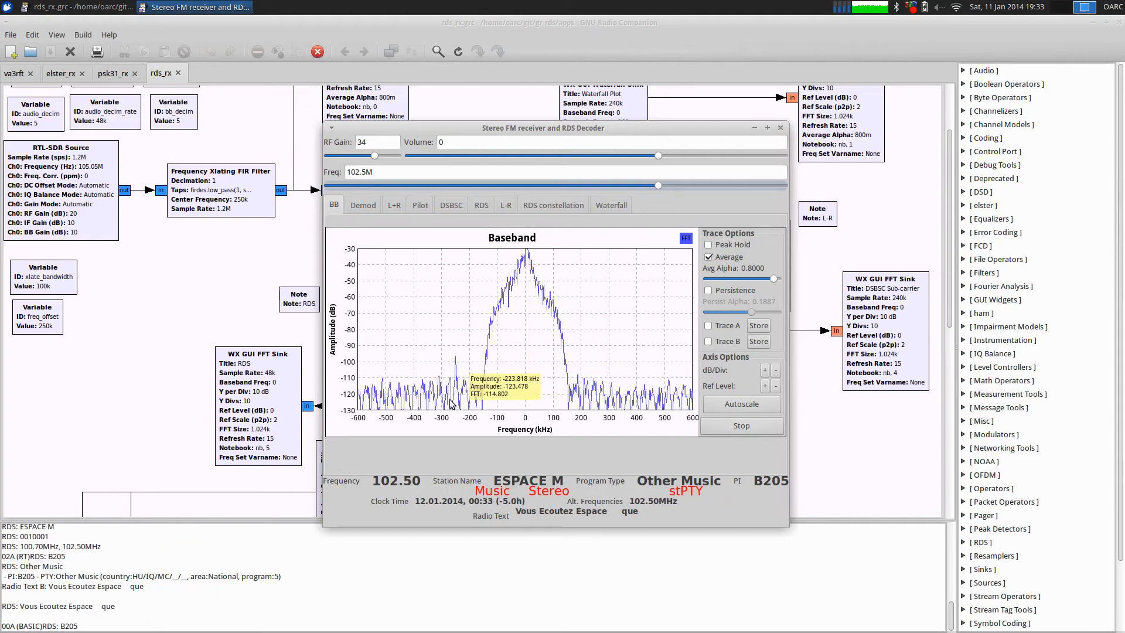
- Examine the Demod, L+R, L-R, Pilot, RDS, RDS constellation and Waterfall plots, and close the FM receiver window
{"action": "left_click", "coordinate": [362, 204]}
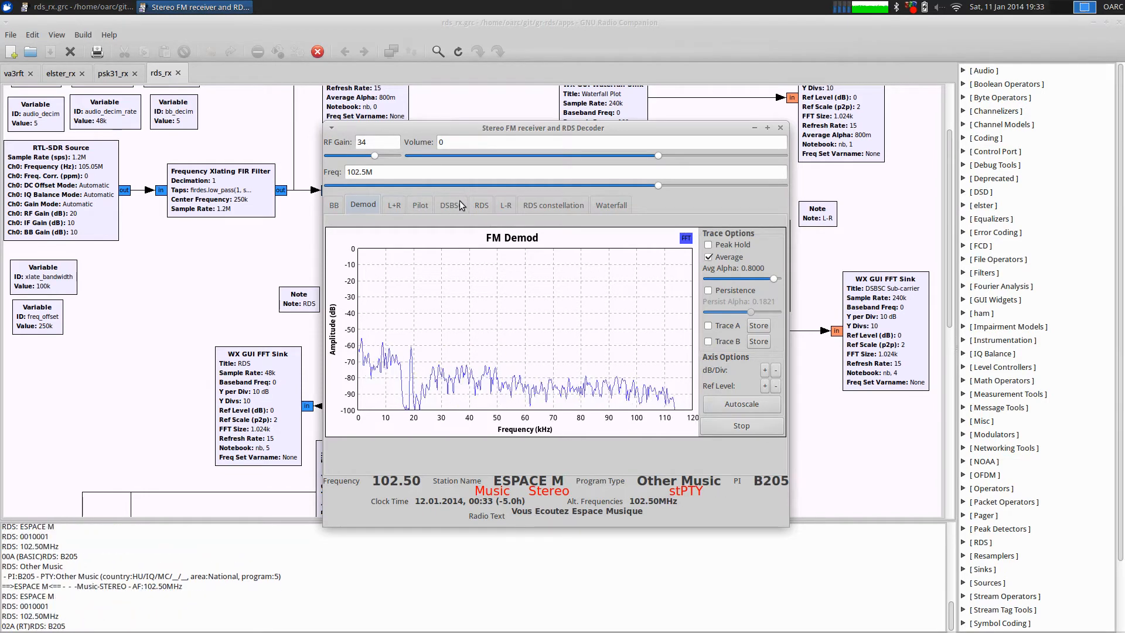
{"action": "left_click", "coordinate": [389, 205]}
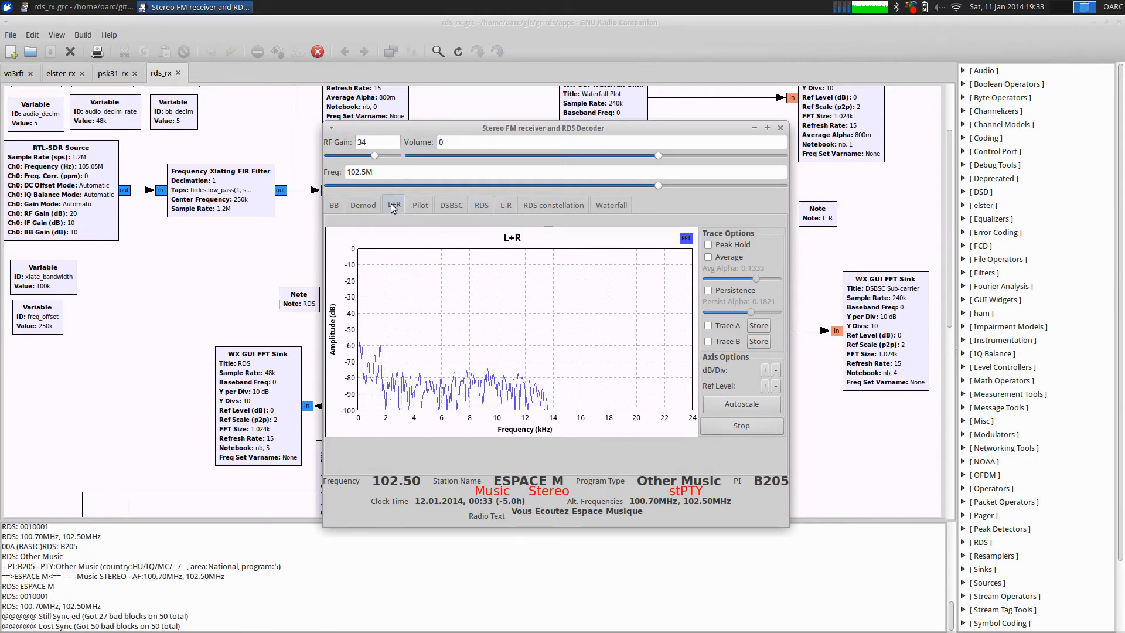
{"action": "left_click", "coordinate": [505, 203]}
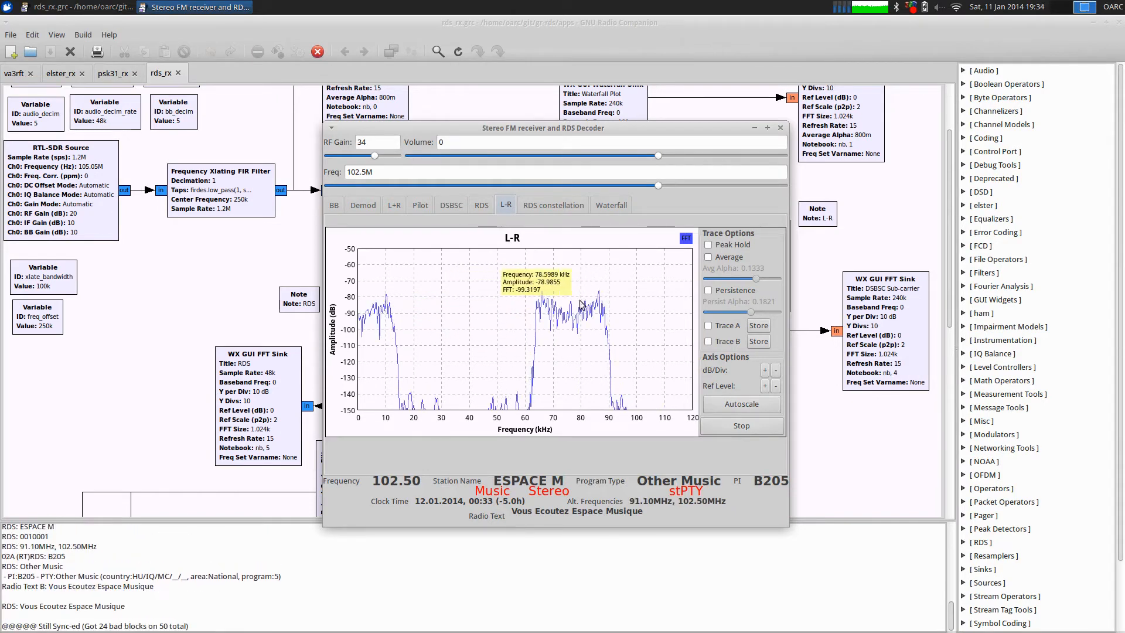
{"action": "left_click", "coordinate": [420, 206]}
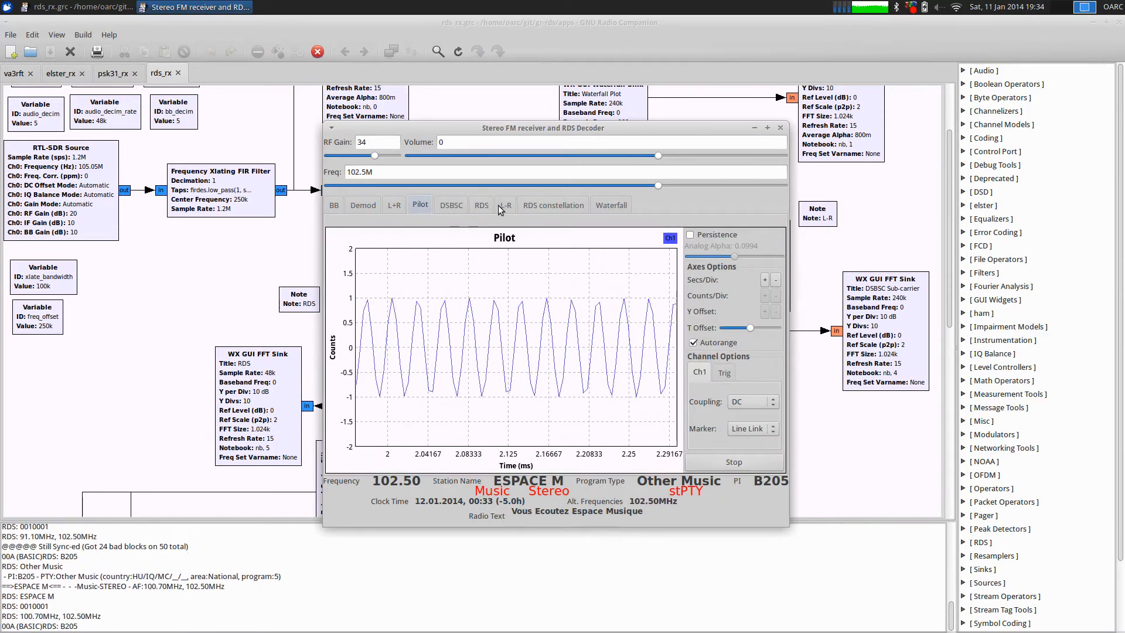
{"action": "left_click", "coordinate": [481, 205]}
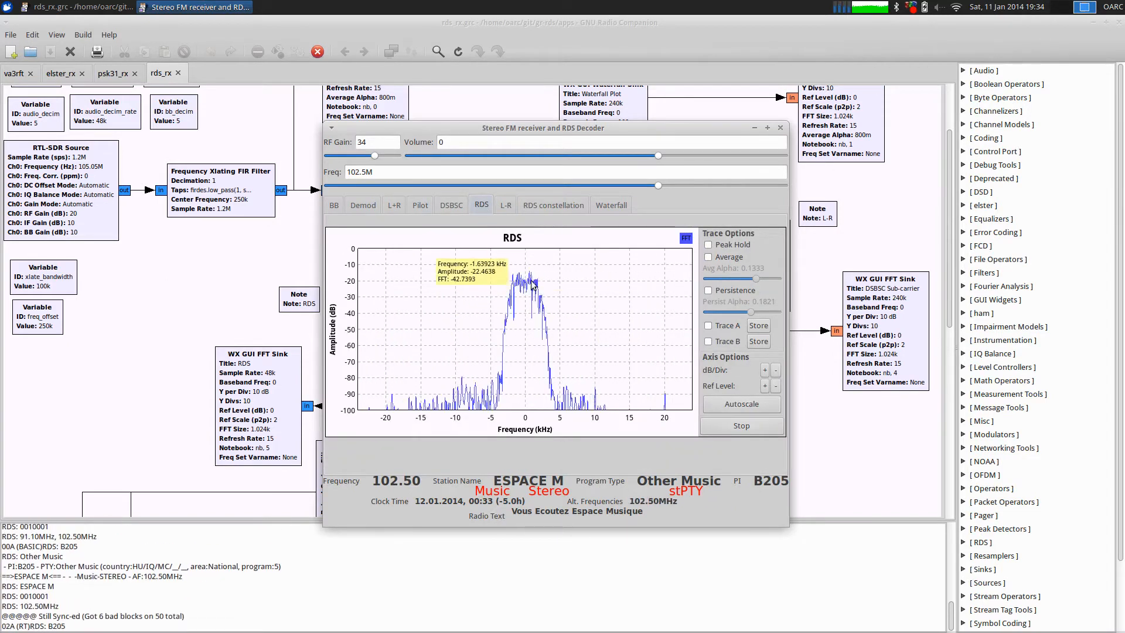
{"action": "left_click", "coordinate": [546, 205]}
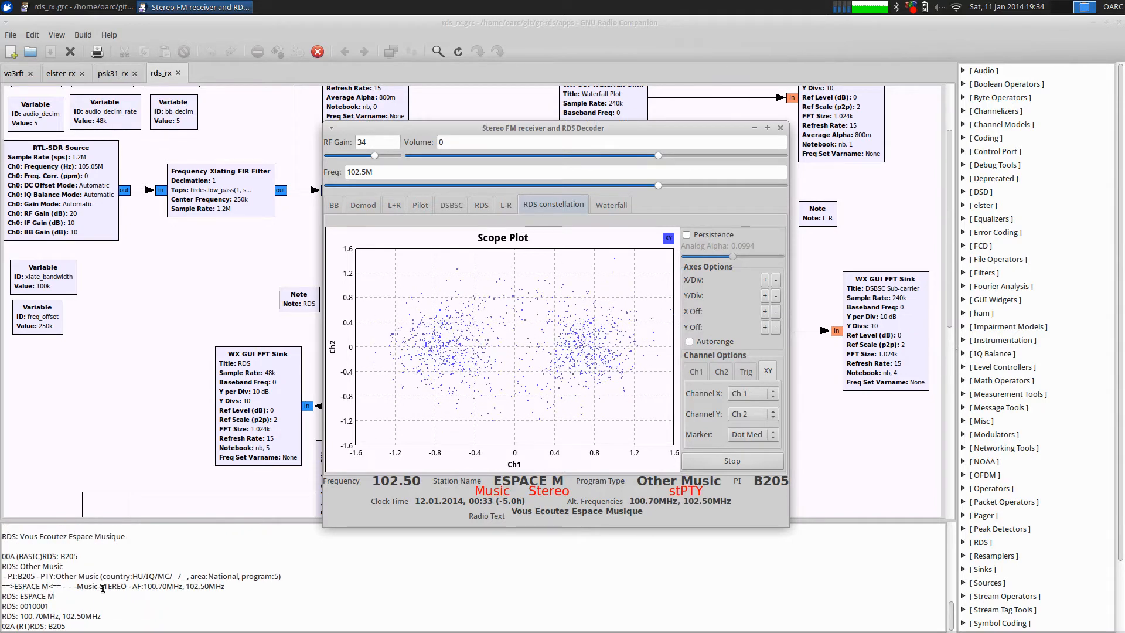
{"action": "left_click", "coordinate": [616, 205]}
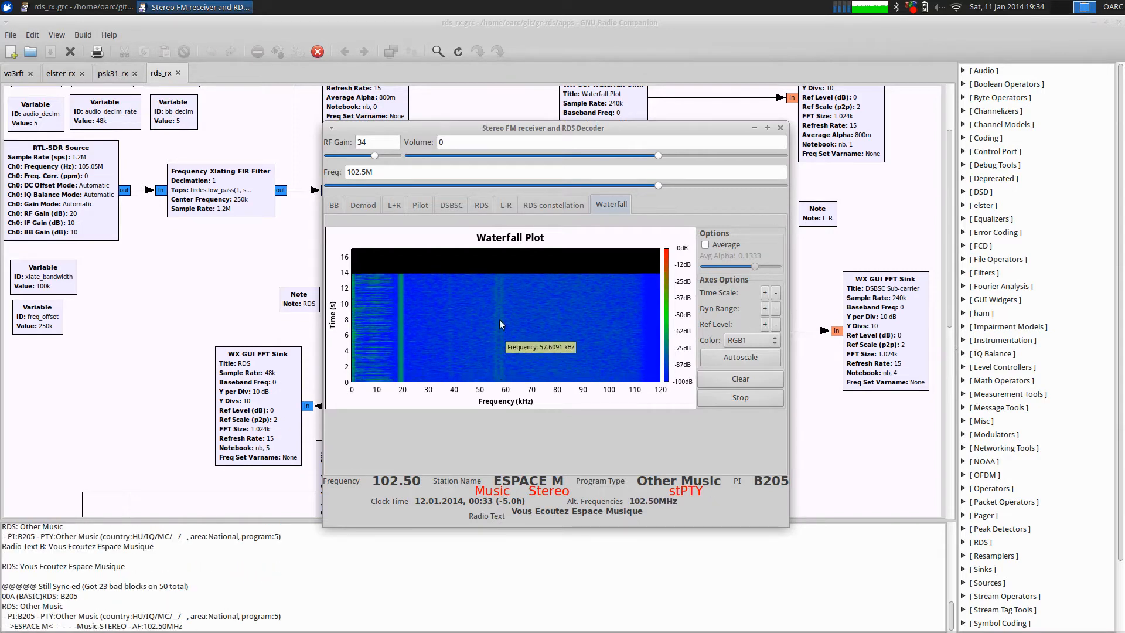
{"action": "left_click", "coordinate": [780, 128]}
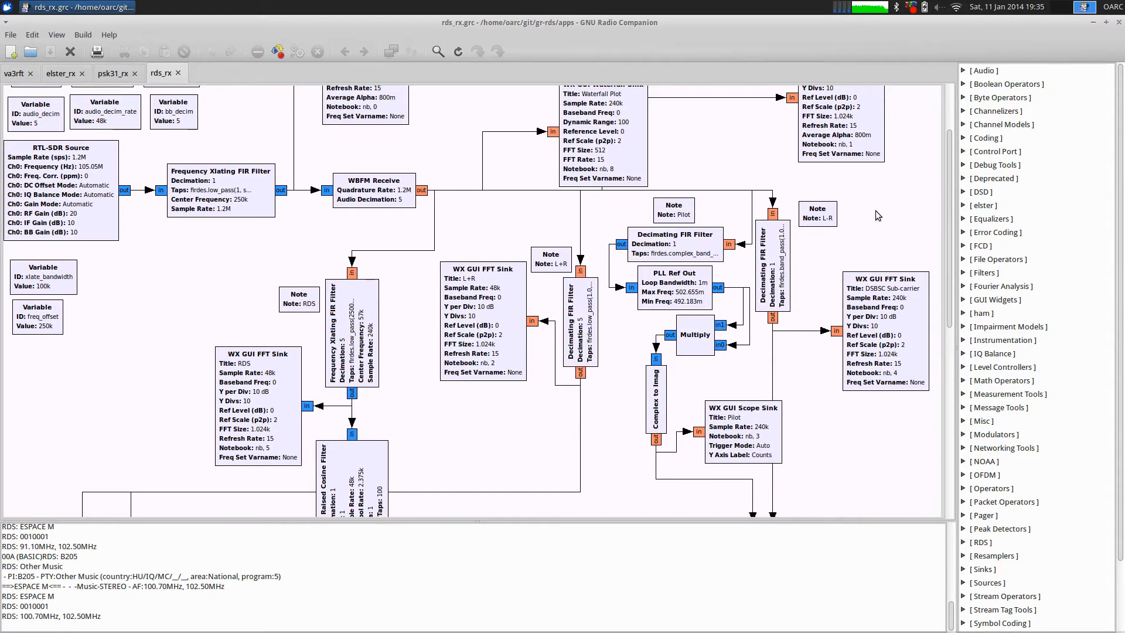
- Switch to the elster_rx flow graph and run it
{"action": "scroll", "coordinate": [875, 209], "scroll_direction": "up", "scroll_amount": 3}
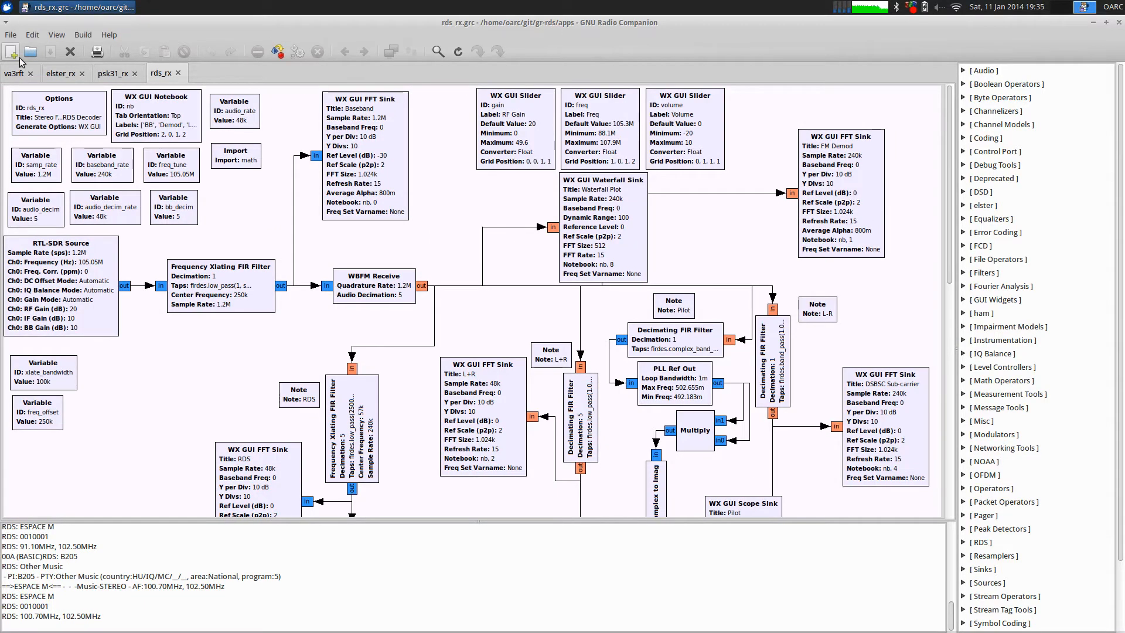
{"action": "left_click", "coordinate": [60, 74]}
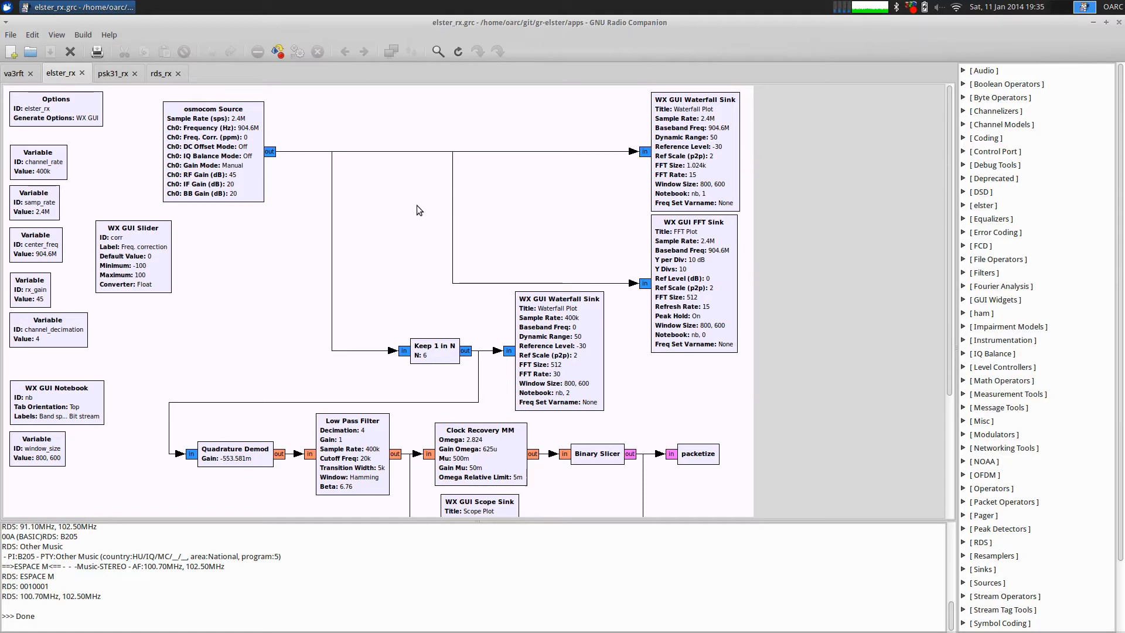
{"action": "left_click", "coordinate": [294, 54]}
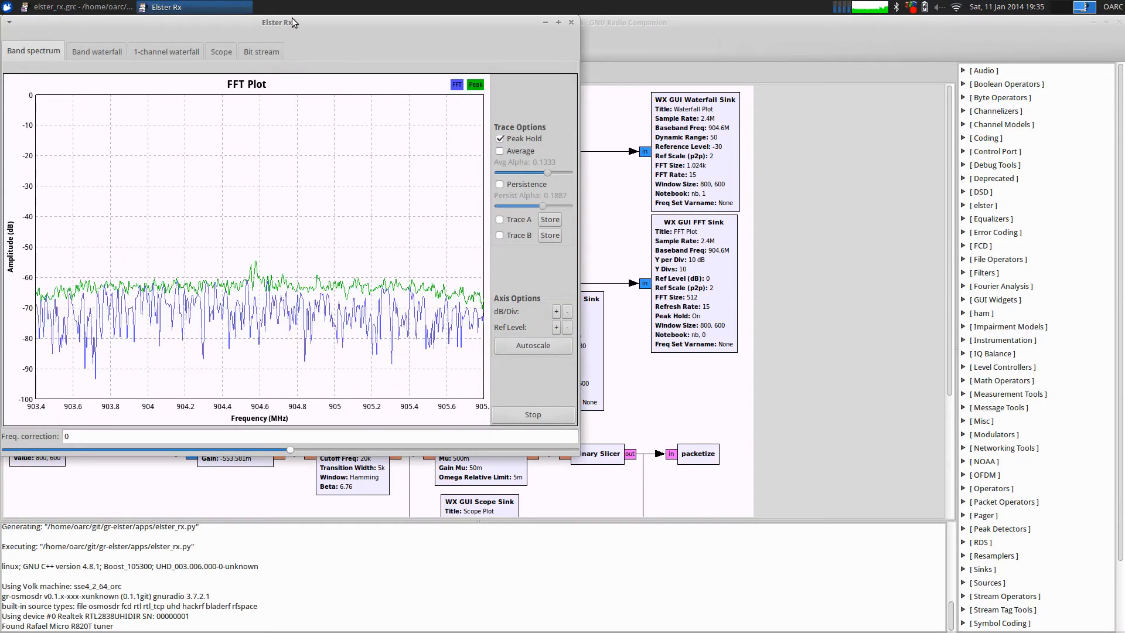
- Reposition the Elster Rx window clear of the console output and watch the peak-hold trace on the band spectrum
{"action": "left_click_drag", "start_coordinate": [292, 22], "coordinate": [565, 85]}
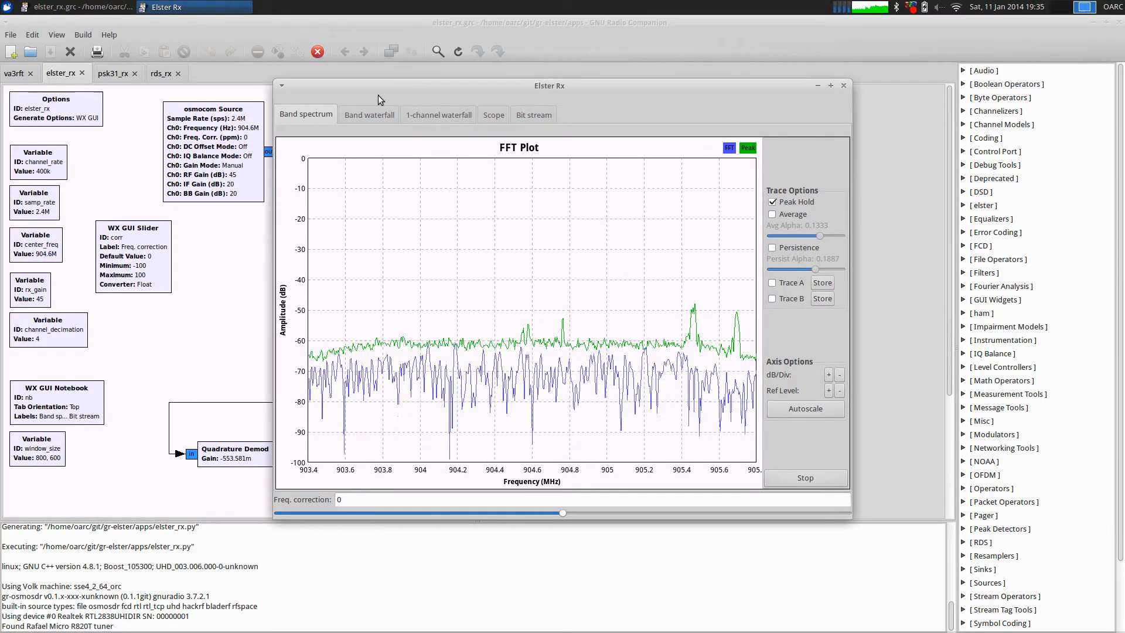
{"action": "left_click_drag", "start_coordinate": [382, 87], "coordinate": [349, 82]}
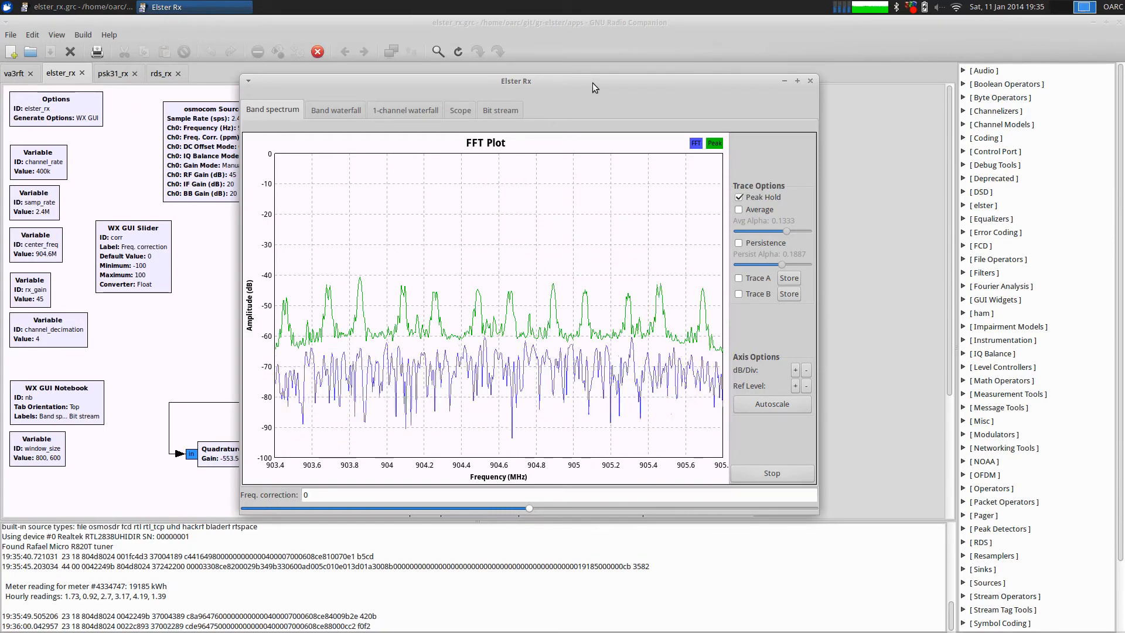
{"action": "left_click_drag", "start_coordinate": [592, 82], "coordinate": [582, 69]}
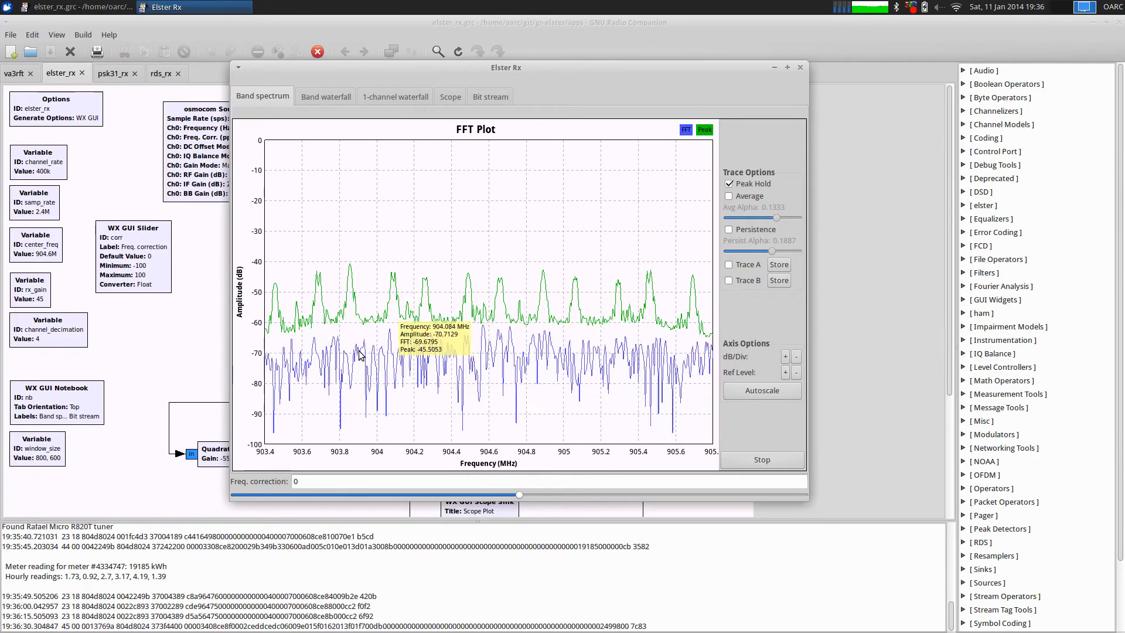
{"action": "left_click_drag", "start_coordinate": [533, 73], "coordinate": [571, 59]}
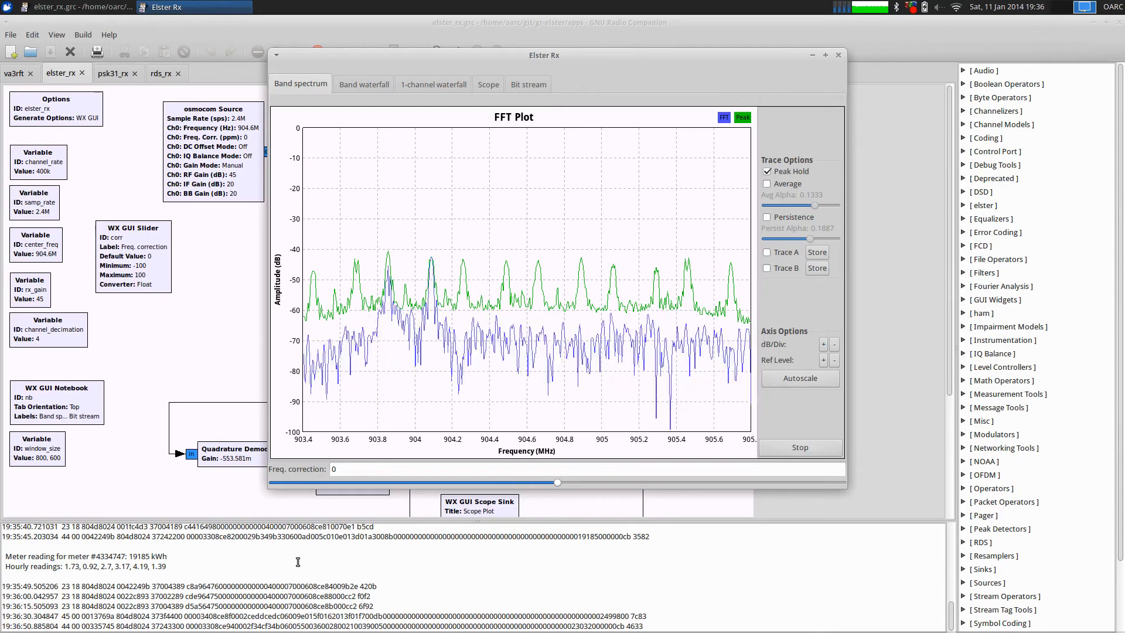
- Read the decoded meter packets in the console output, highlighting a meter reading label and its hourly readings
{"action": "left_click", "coordinate": [432, 562]}
{"action": "scroll", "coordinate": [432, 562], "scroll_direction": "up", "scroll_amount": 3}
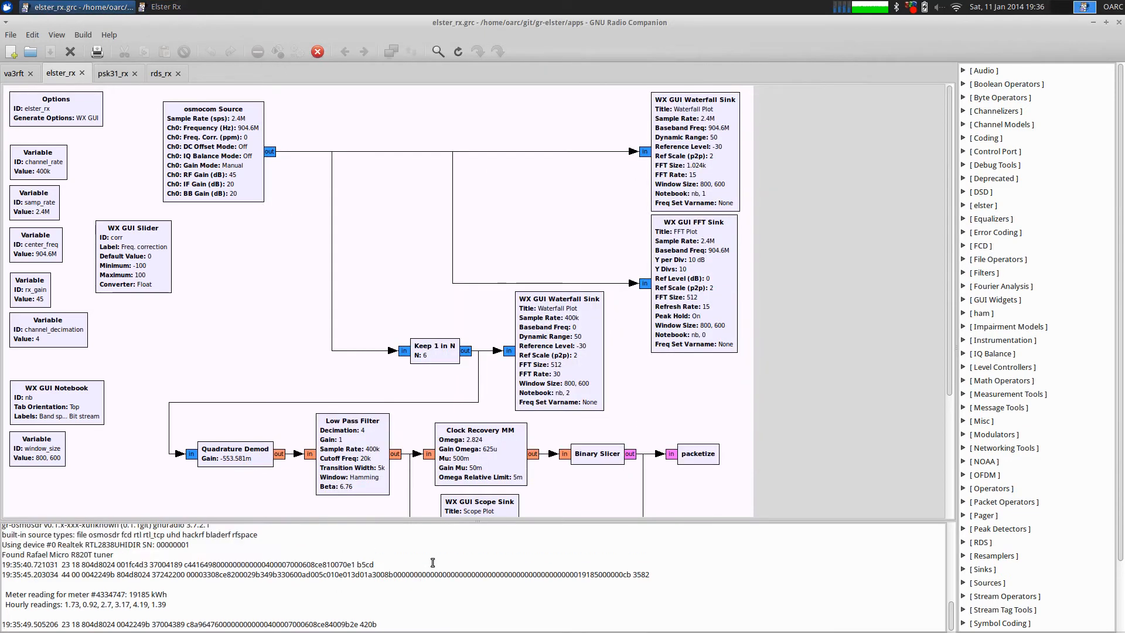
{"action": "scroll", "coordinate": [432, 563], "scroll_direction": "down", "scroll_amount": 5}
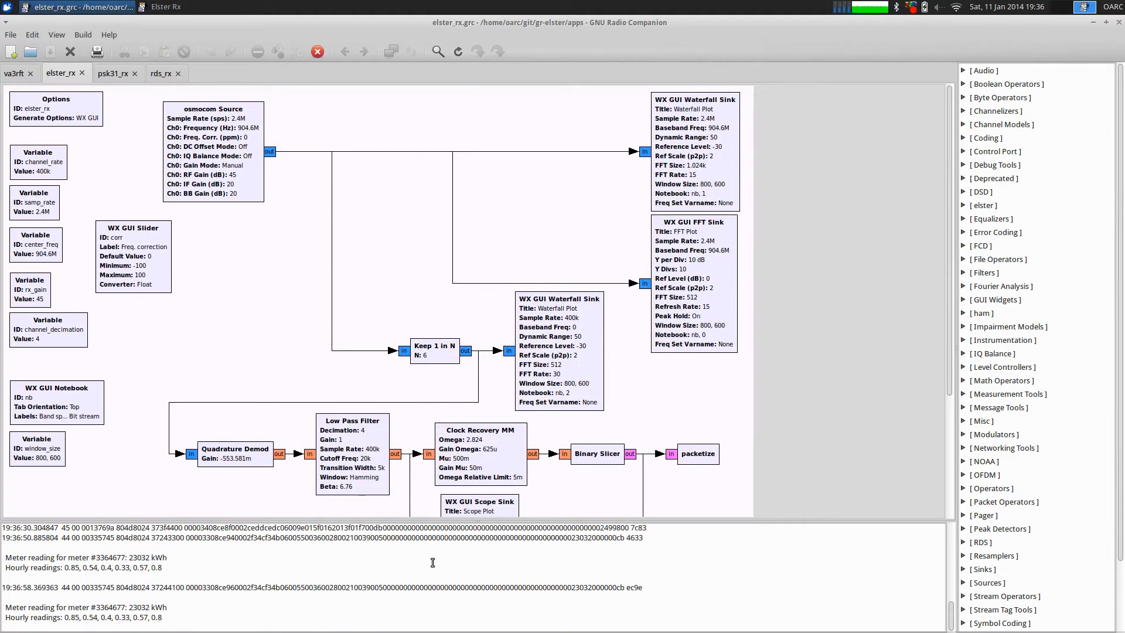
{"action": "scroll", "coordinate": [433, 562], "scroll_direction": "up", "scroll_amount": 2}
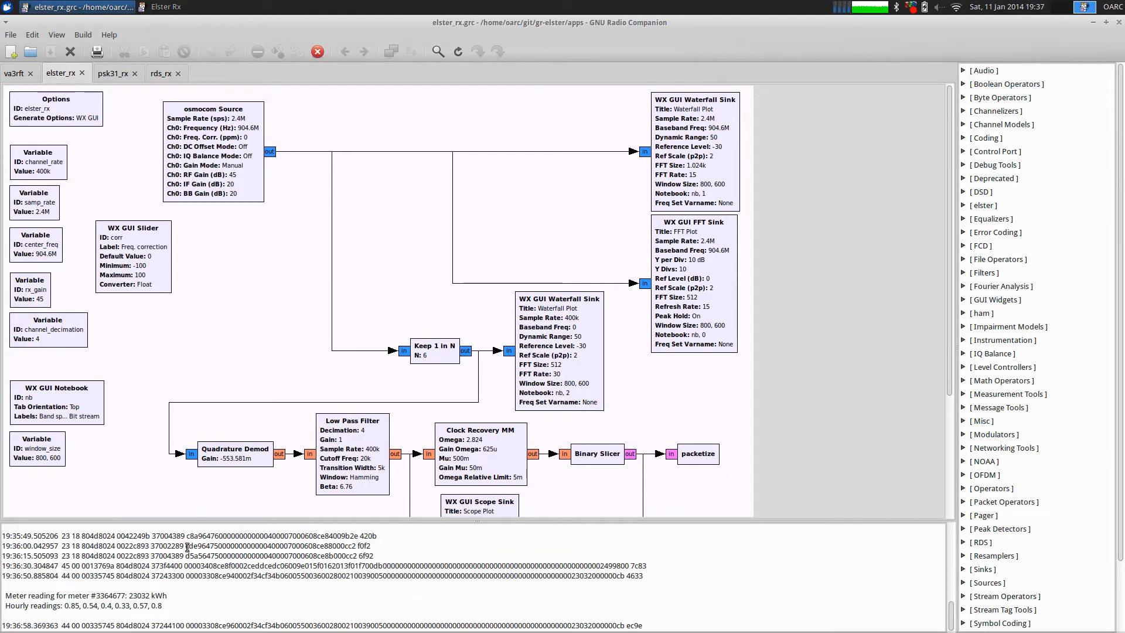
{"action": "scroll", "coordinate": [400, 586], "scroll_direction": "down", "scroll_amount": 3}
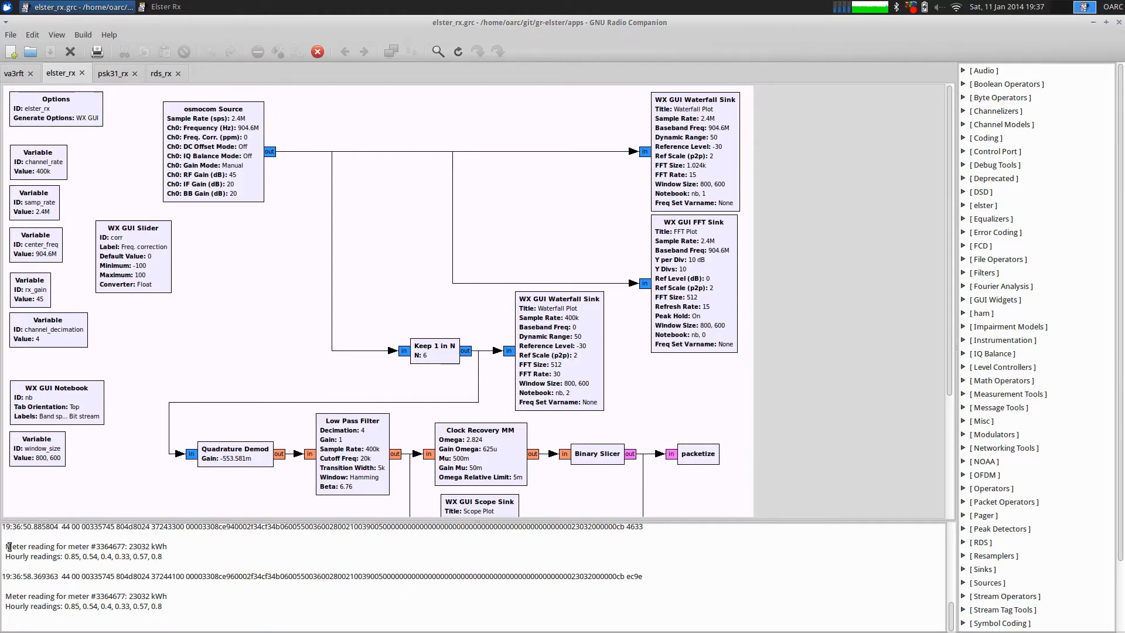
{"action": "left_click_drag", "start_coordinate": [6, 546], "coordinate": [102, 545]}
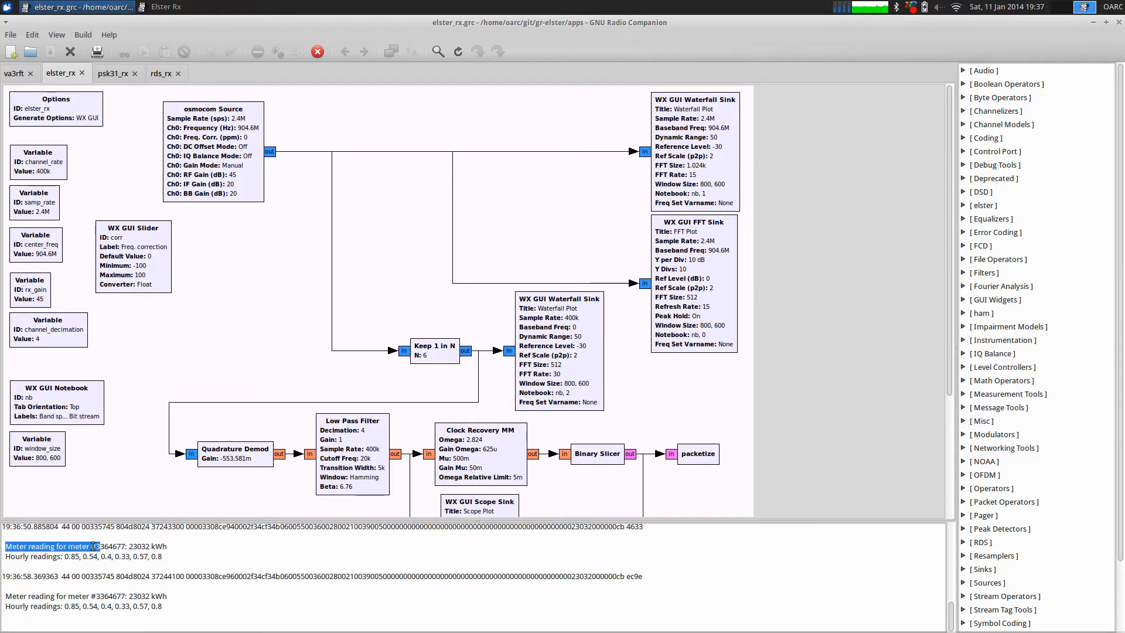
{"action": "left_click", "coordinate": [95, 535]}
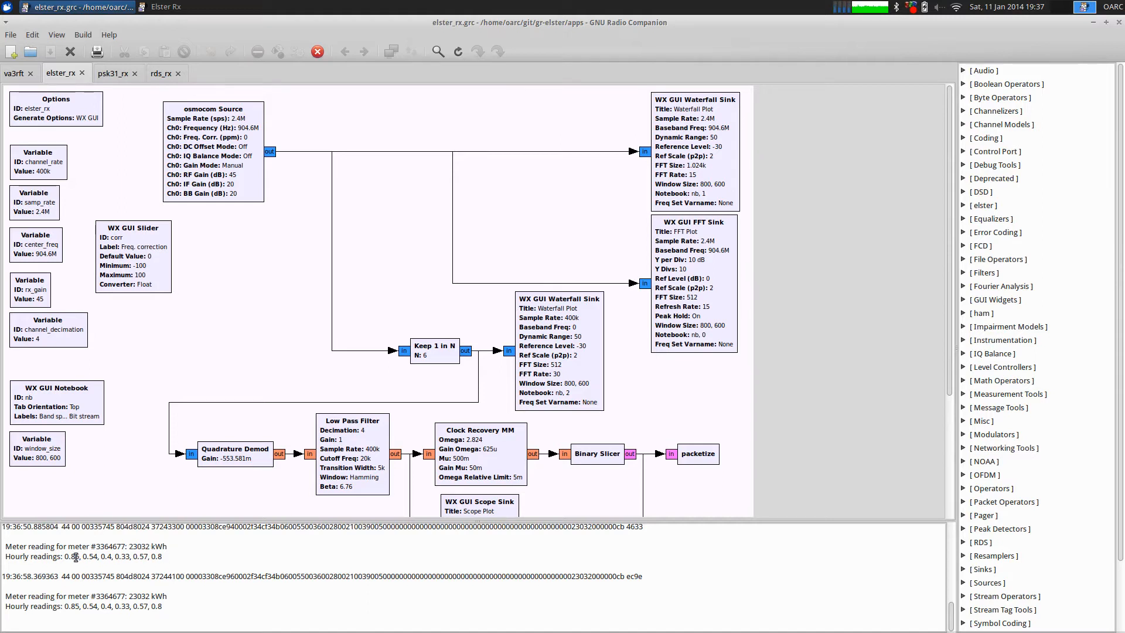
{"action": "left_click_drag", "start_coordinate": [121, 554], "coordinate": [164, 561]}
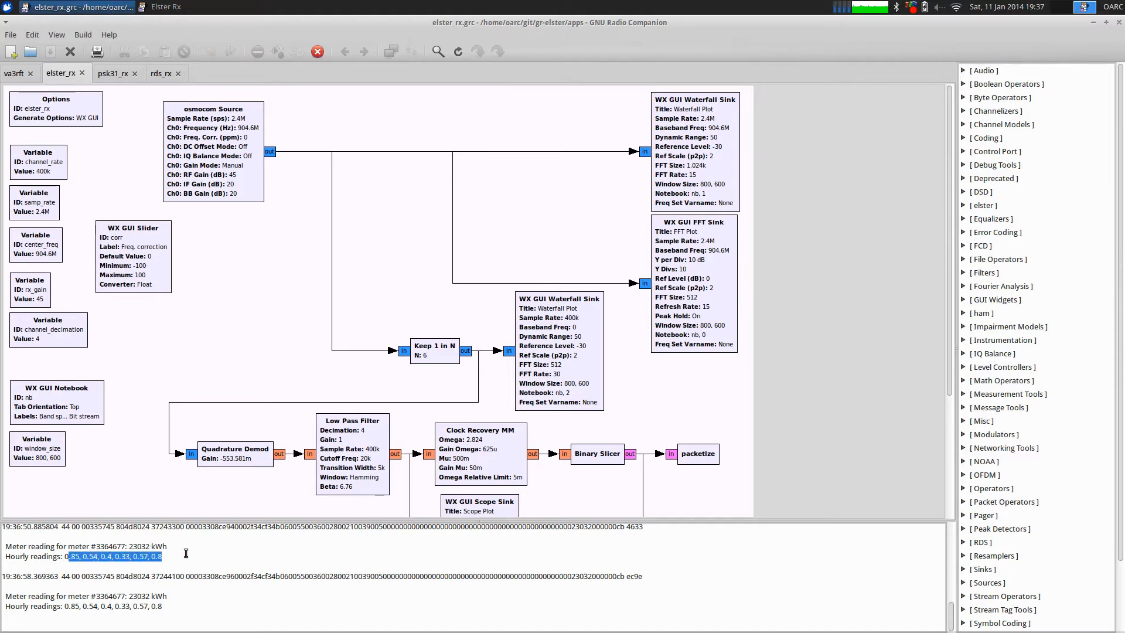
{"action": "left_click", "coordinate": [185, 553]}
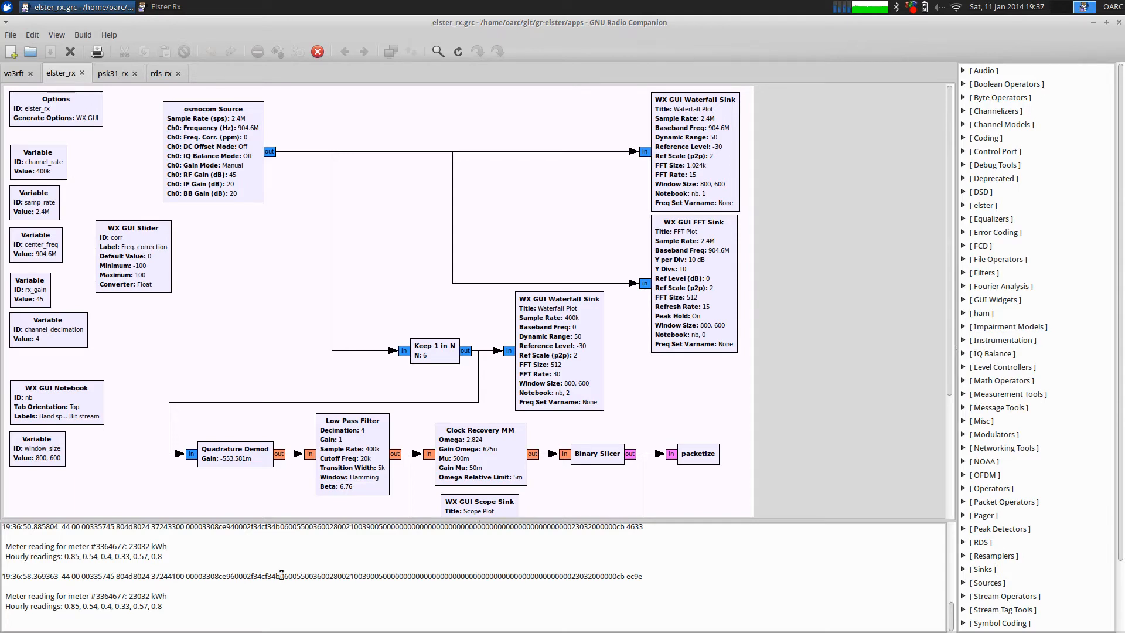
- Examine Elster Rx's band waterfall, 1-channel waterfall, scope and bit stream plots, and close its window
{"action": "left_click", "coordinate": [180, 9]}
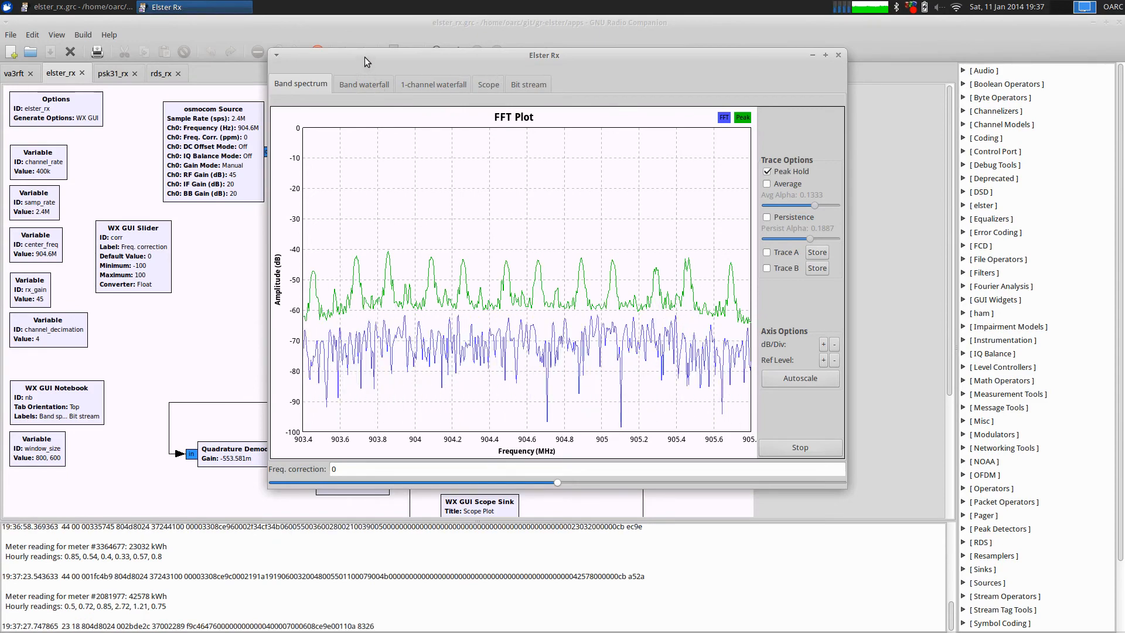
{"action": "left_click", "coordinate": [361, 84]}
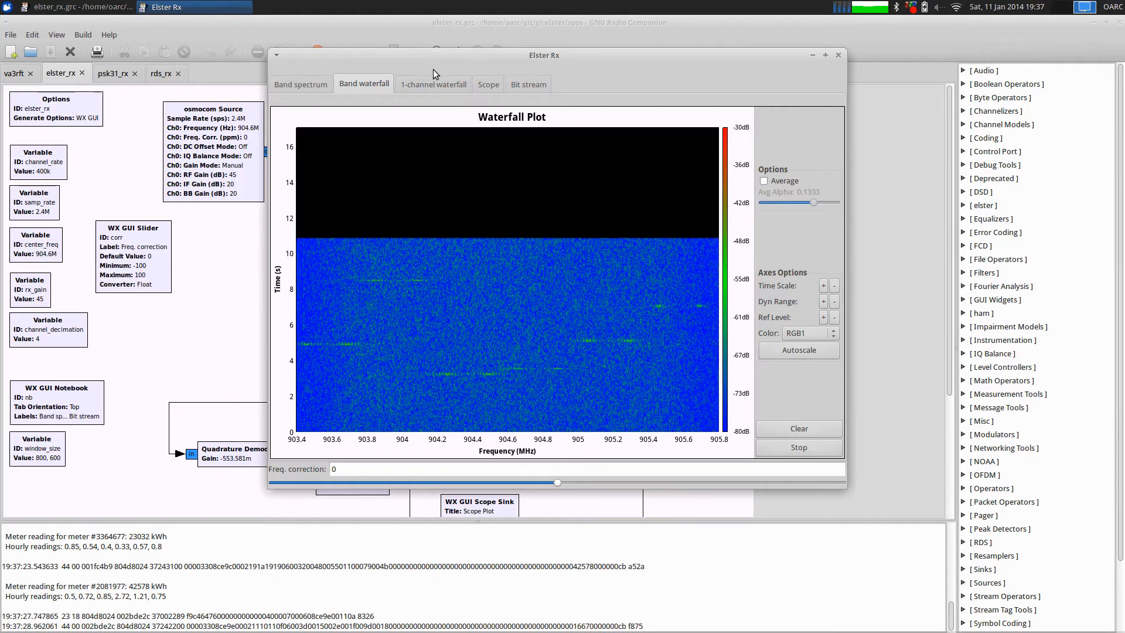
{"action": "left_click", "coordinate": [434, 84]}
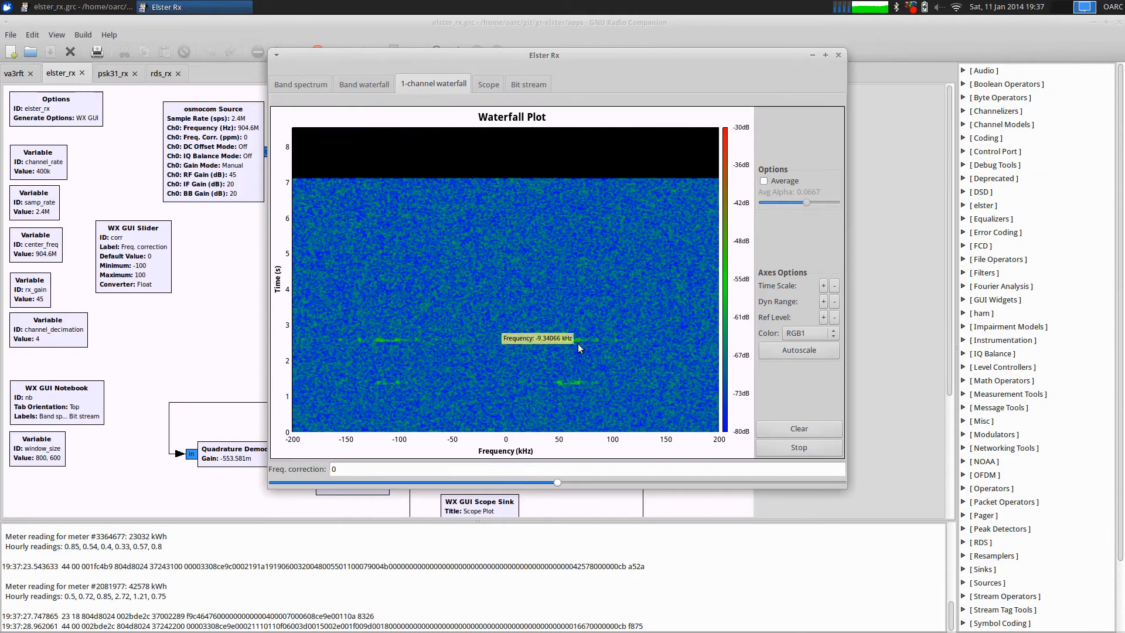
{"action": "left_click", "coordinate": [487, 82]}
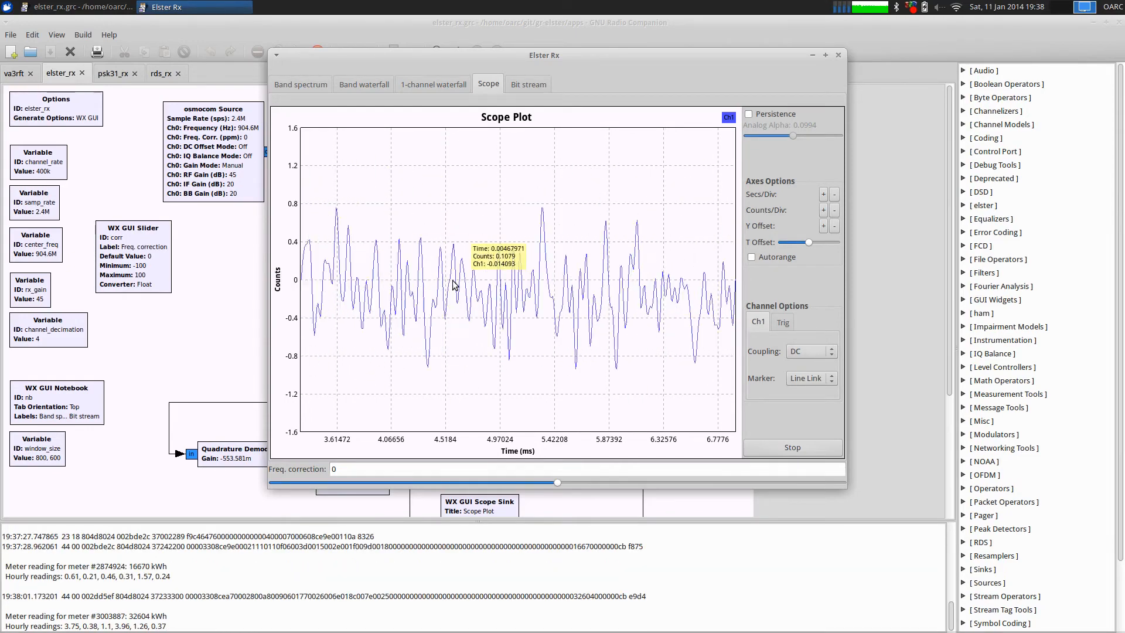
{"action": "left_click", "coordinate": [523, 83]}
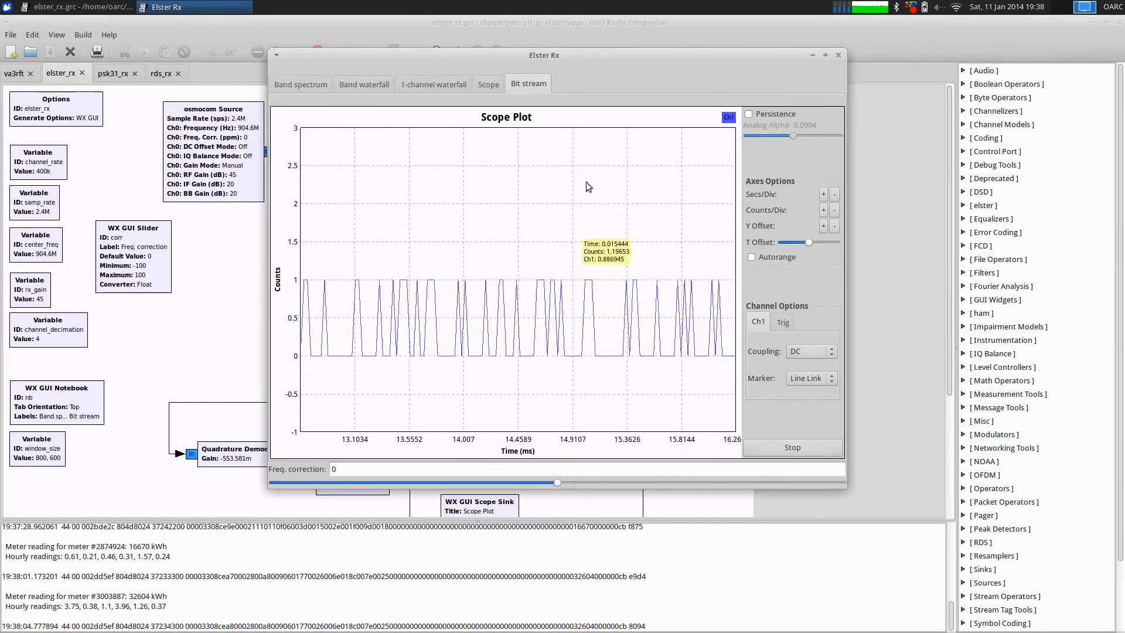
{"action": "left_click", "coordinate": [837, 56]}
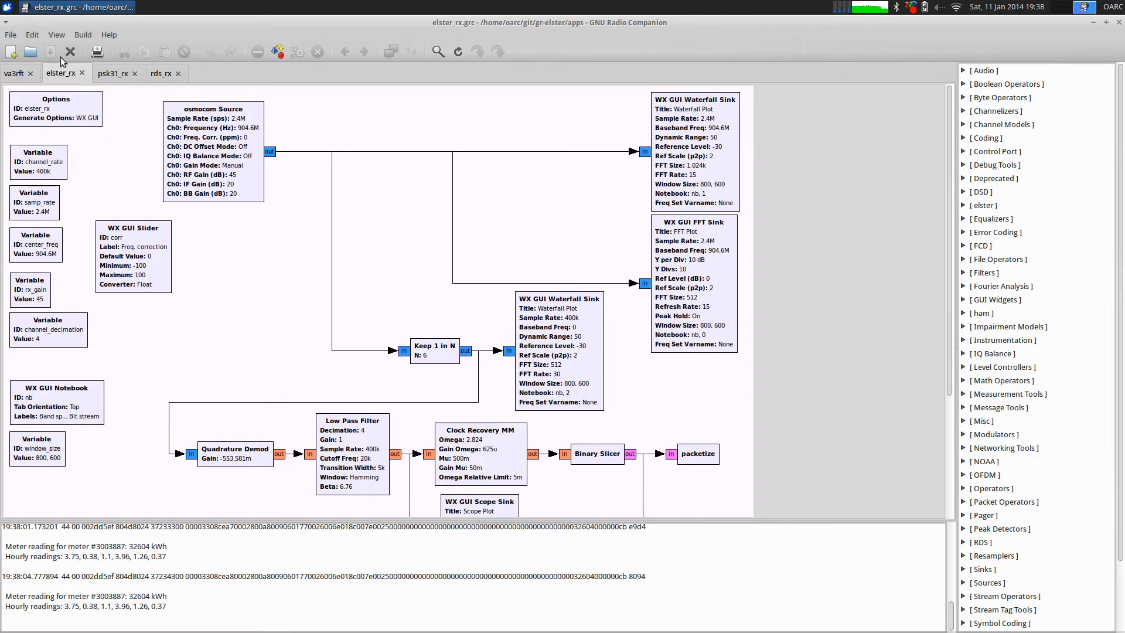
- Switch to the va3rft flow graph, run it, and move the Va3Rft window clear of the console output
{"action": "left_click", "coordinate": [14, 73]}
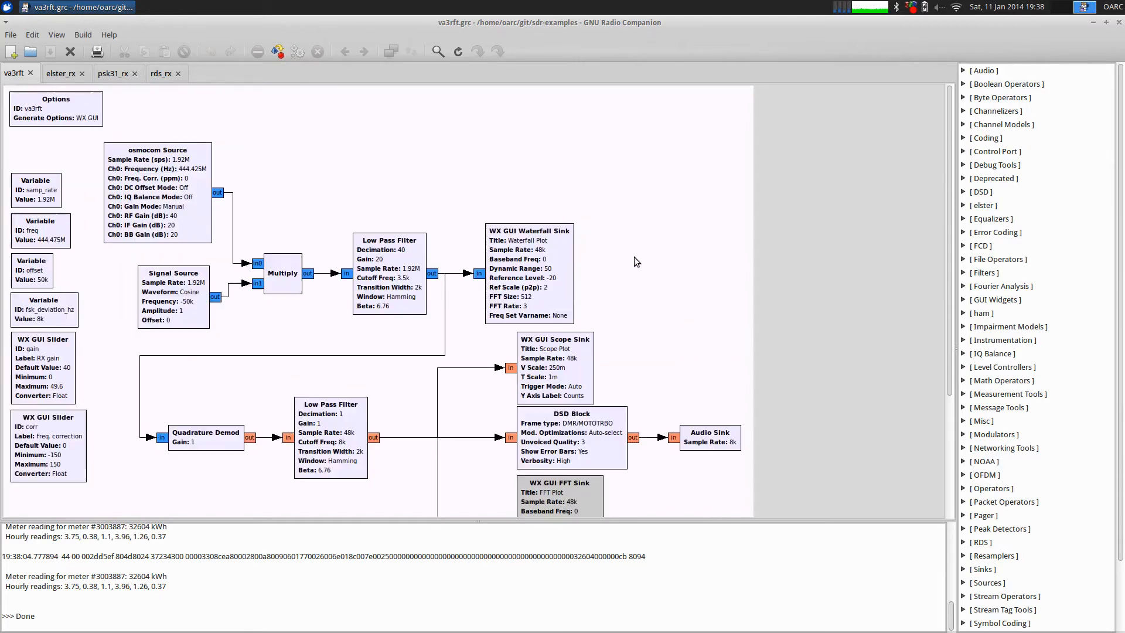
{"action": "left_click", "coordinate": [299, 51]}
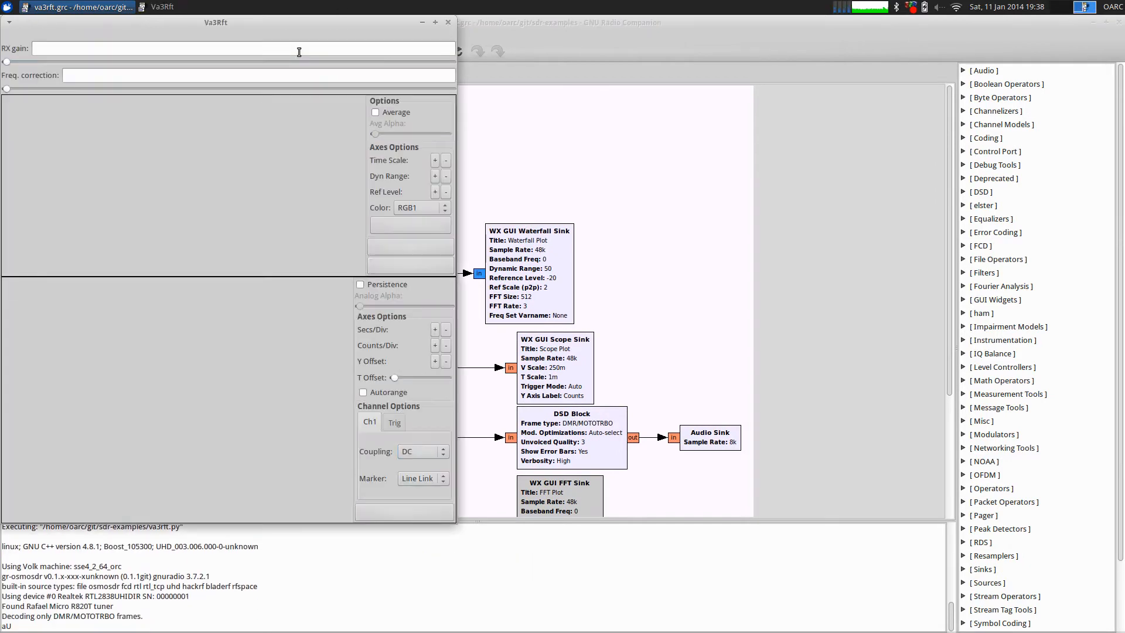
{"action": "left_click_drag", "start_coordinate": [294, 23], "coordinate": [719, 68]}
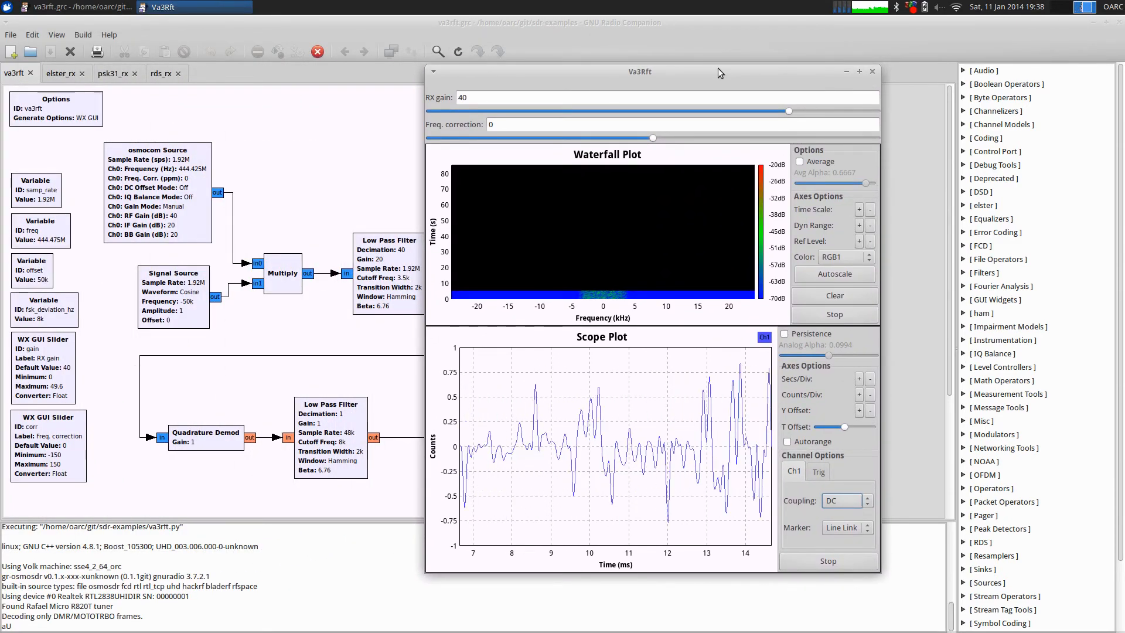
- Set the frequency correction of the running Va3Rft receiver to 29
{"action": "double_click", "coordinate": [503, 124]}
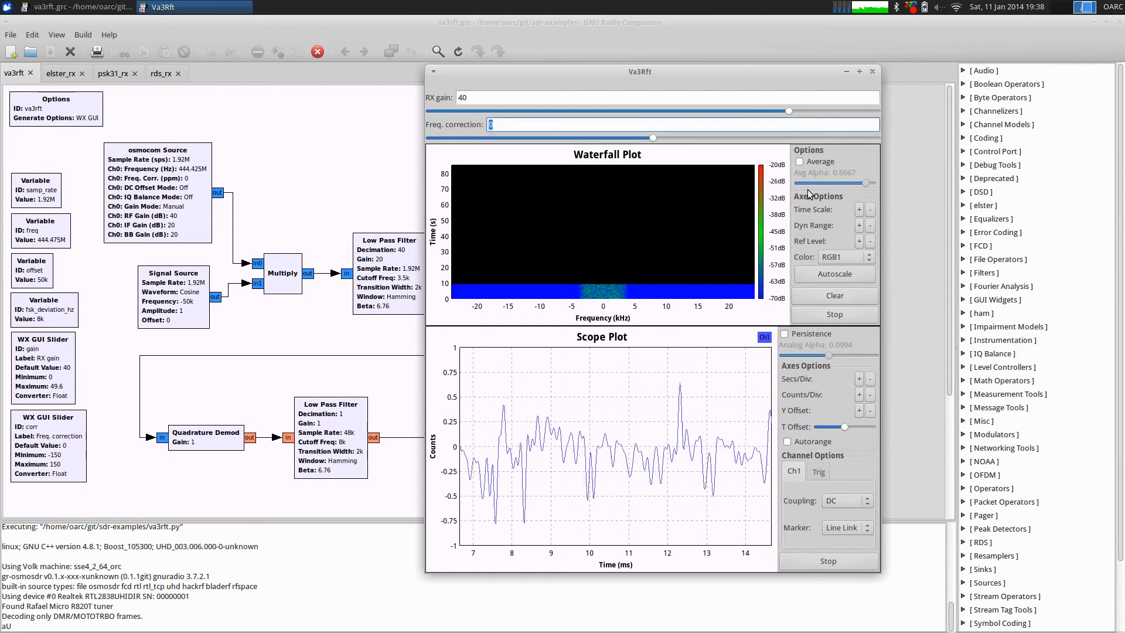
{"action": "type", "text": "29"}
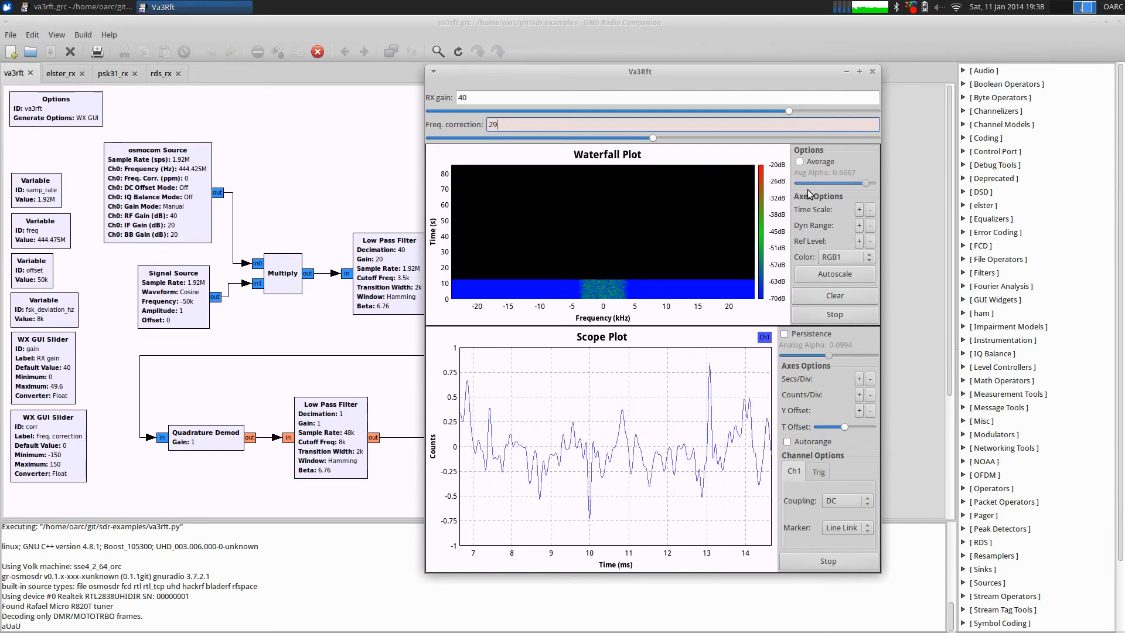
{"action": "key", "text": "Return"}
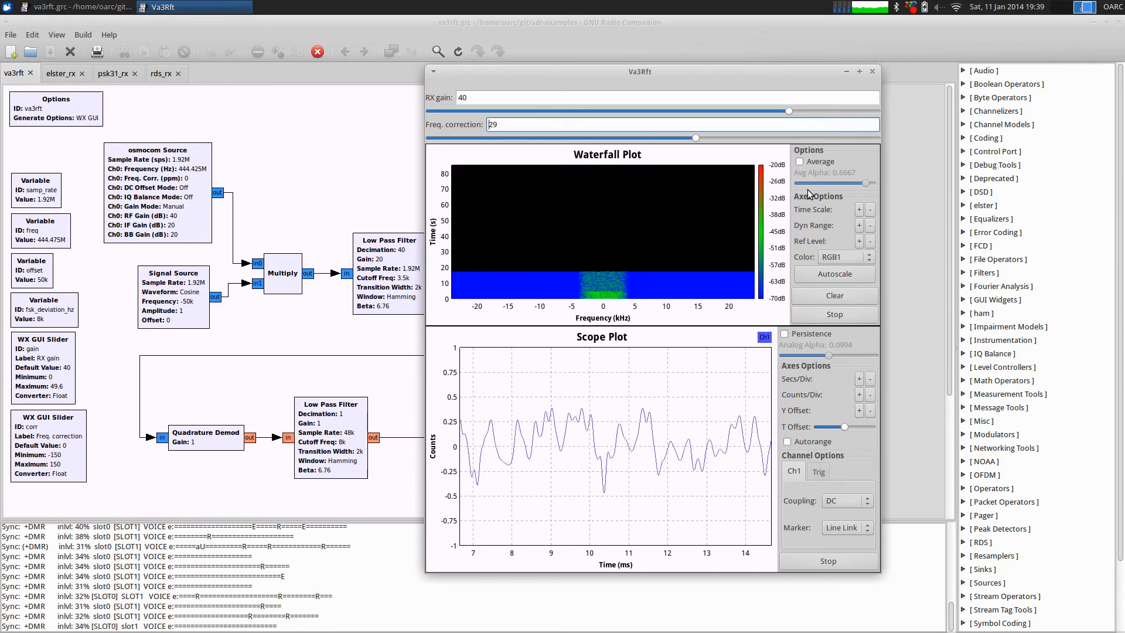
- Raise the audio volume and set the RX gain to 49.6 to listen to the decoded voice, and mute the sound
{"action": "key", "text": "XF86AudioRaiseVolume"}
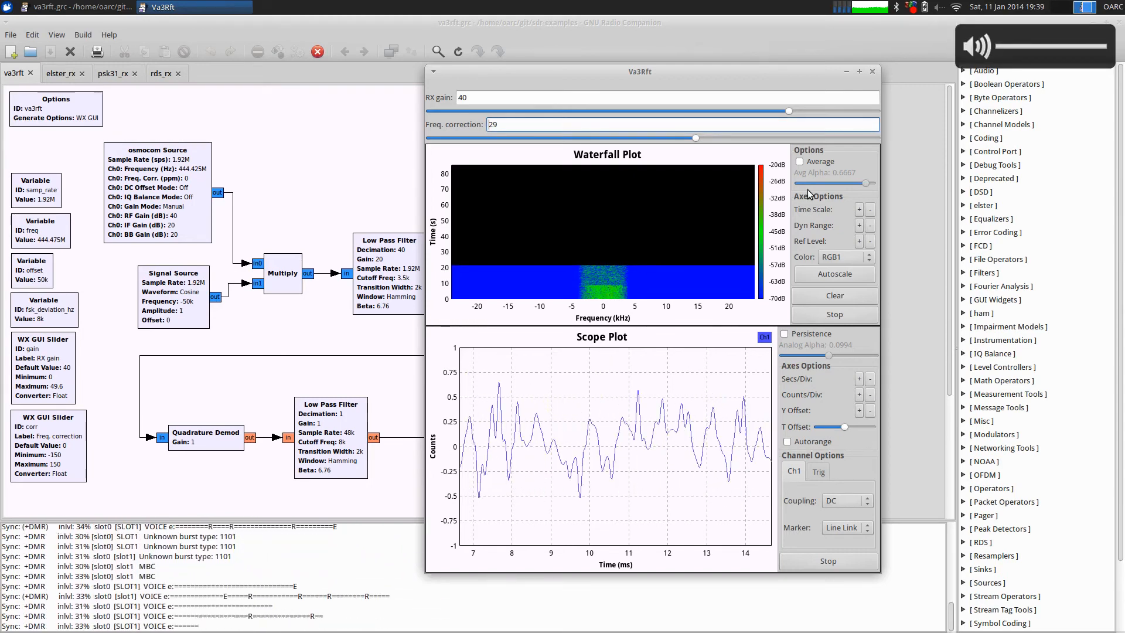
{"action": "left_click_drag", "start_coordinate": [789, 111], "coordinate": [877, 108]}
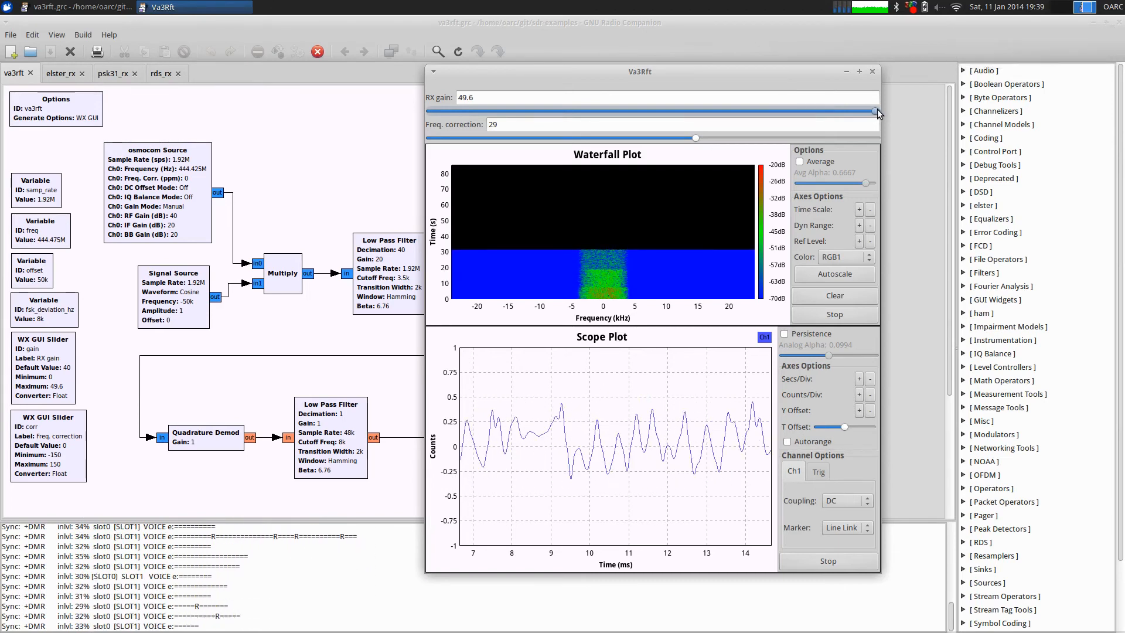
{"action": "key", "text": "XF86AudioRaiseVolume"}
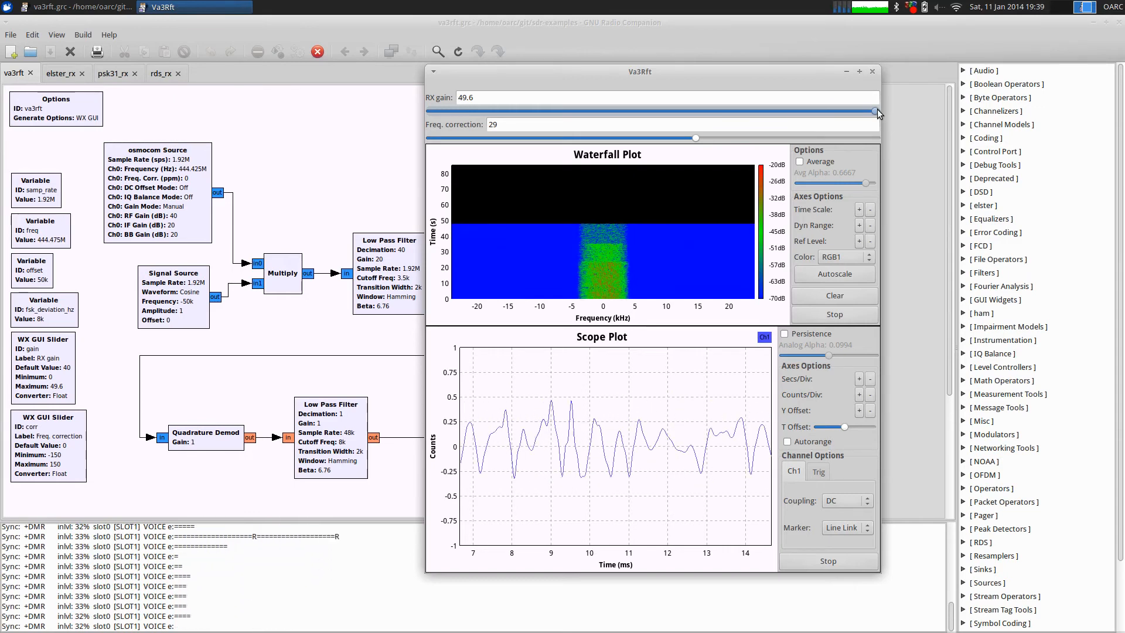
{"action": "key", "text": "XF86AudioRaiseVolume"}
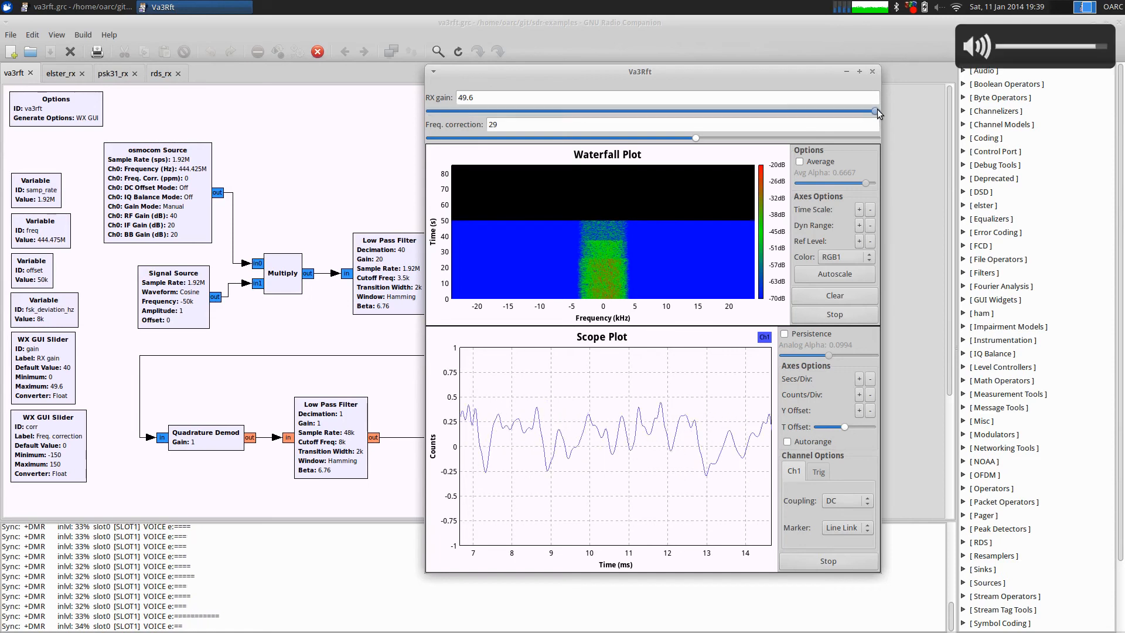
{"action": "key", "text": "XF86AudioMute"}
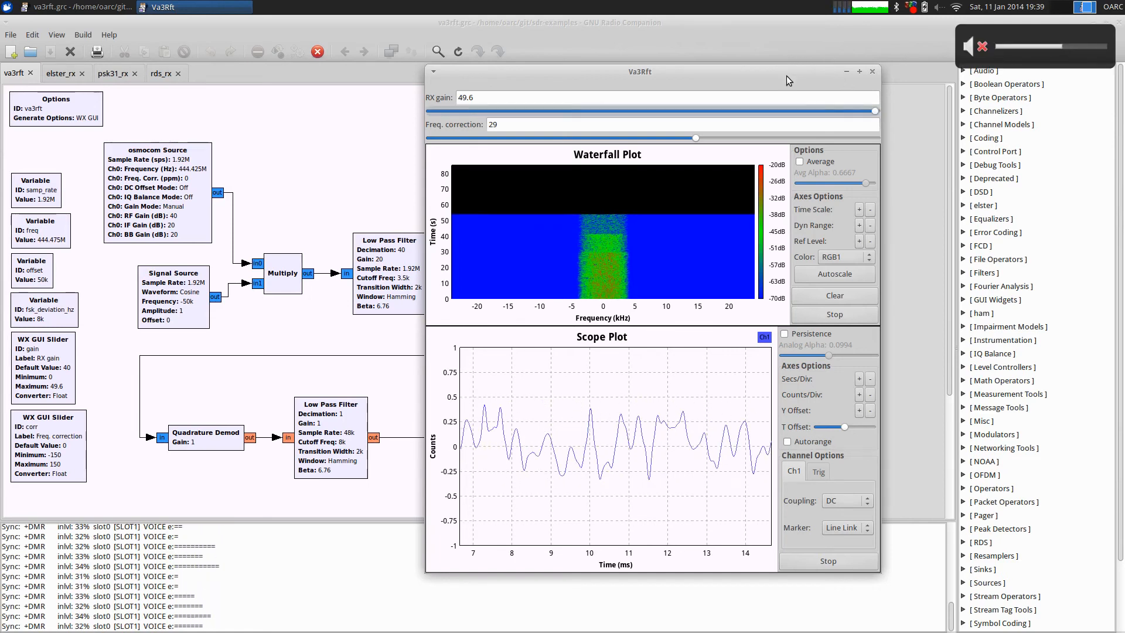
- Shift the Va3Rft window slightly, close it, and minimize GNU Radio Companion to reach the desktop
{"action": "left_click_drag", "start_coordinate": [787, 75], "coordinate": [775, 65]}
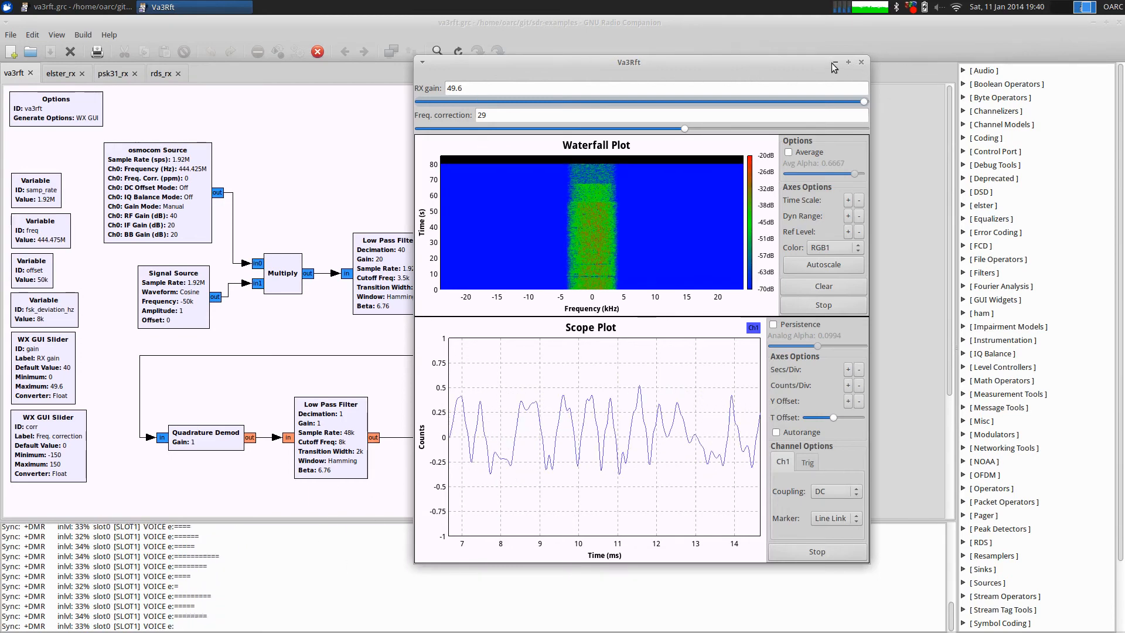
{"action": "left_click", "coordinate": [861, 62]}
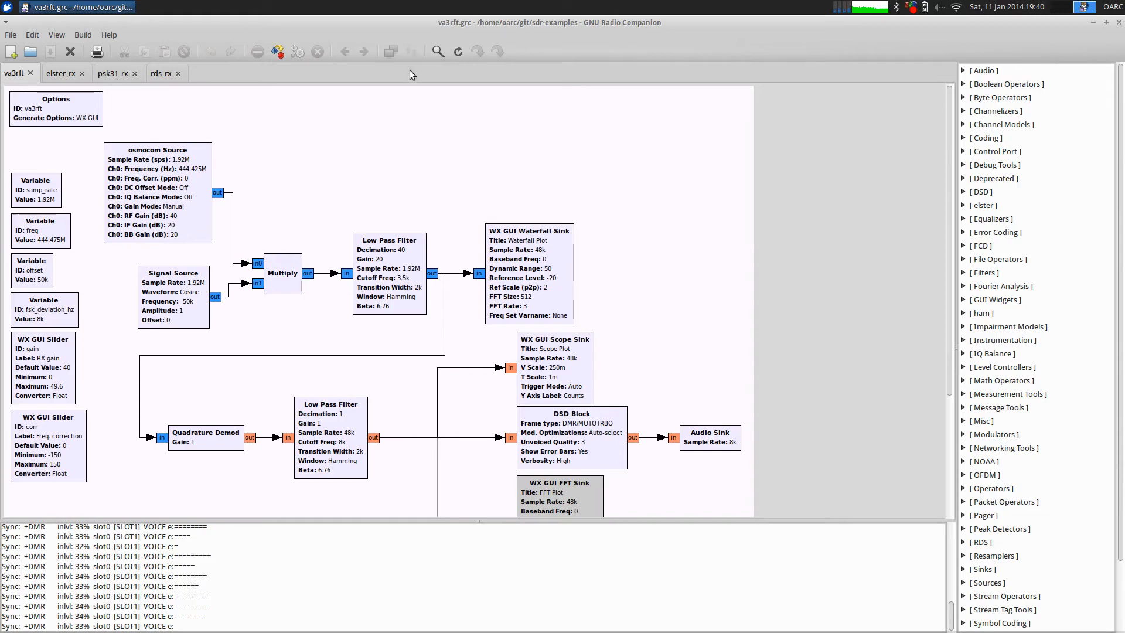
{"action": "left_click", "coordinate": [1093, 22]}
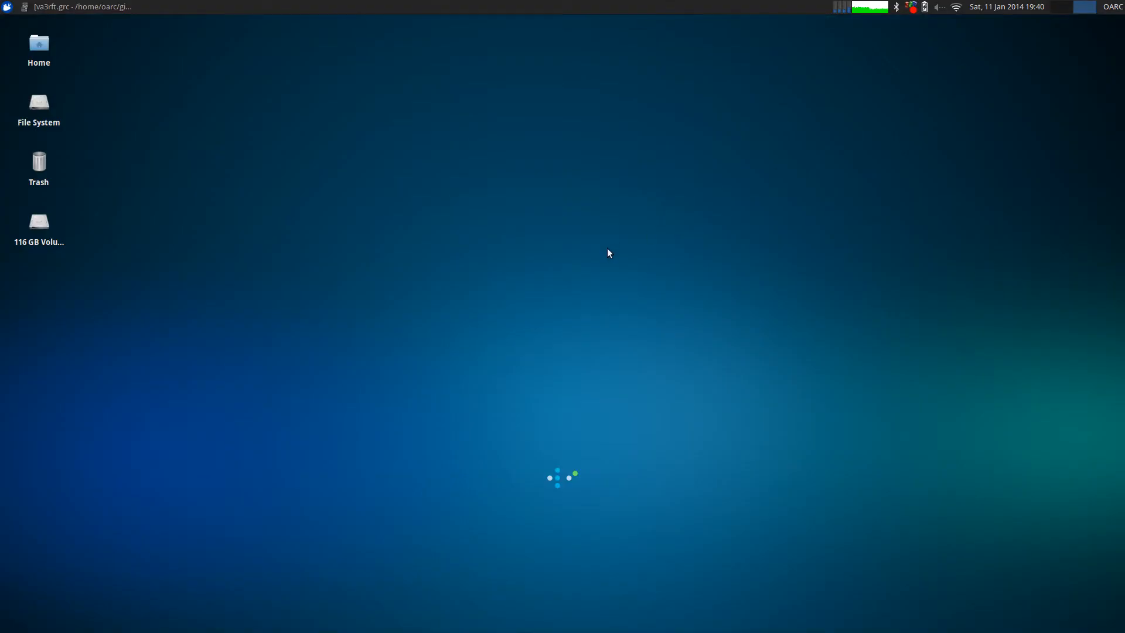
- Launch Gpredict and look at the option for updating TLE data from the network without running it
{"action": "mouse_move", "coordinate": [412, 627]}
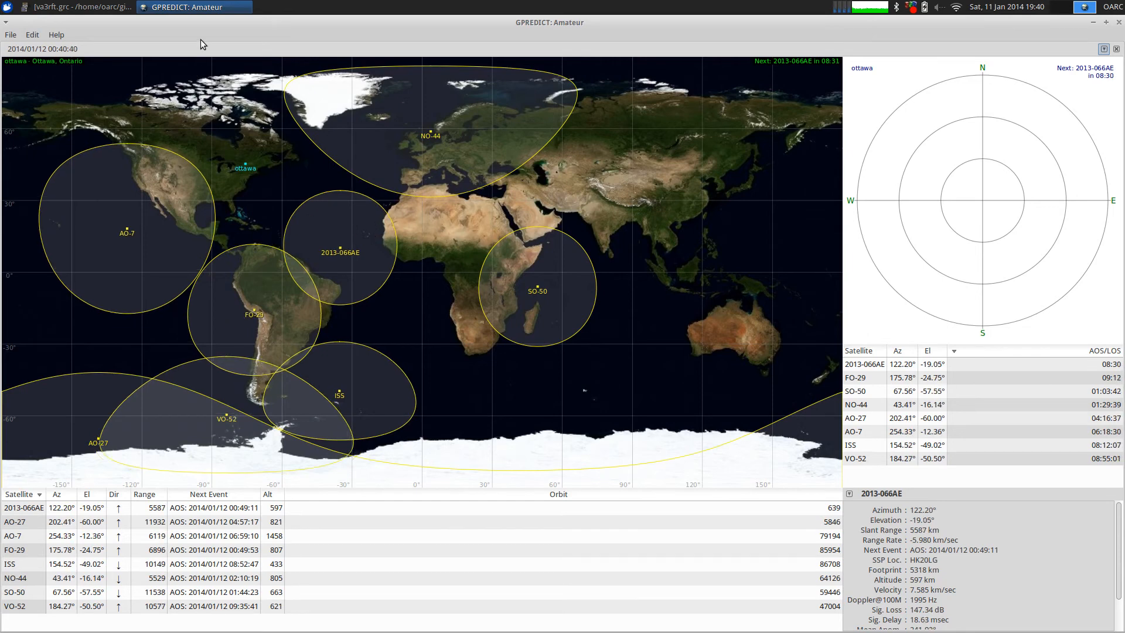
{"action": "left_click", "coordinate": [32, 37]}
{"action": "mouse_move", "coordinate": [67, 50]}
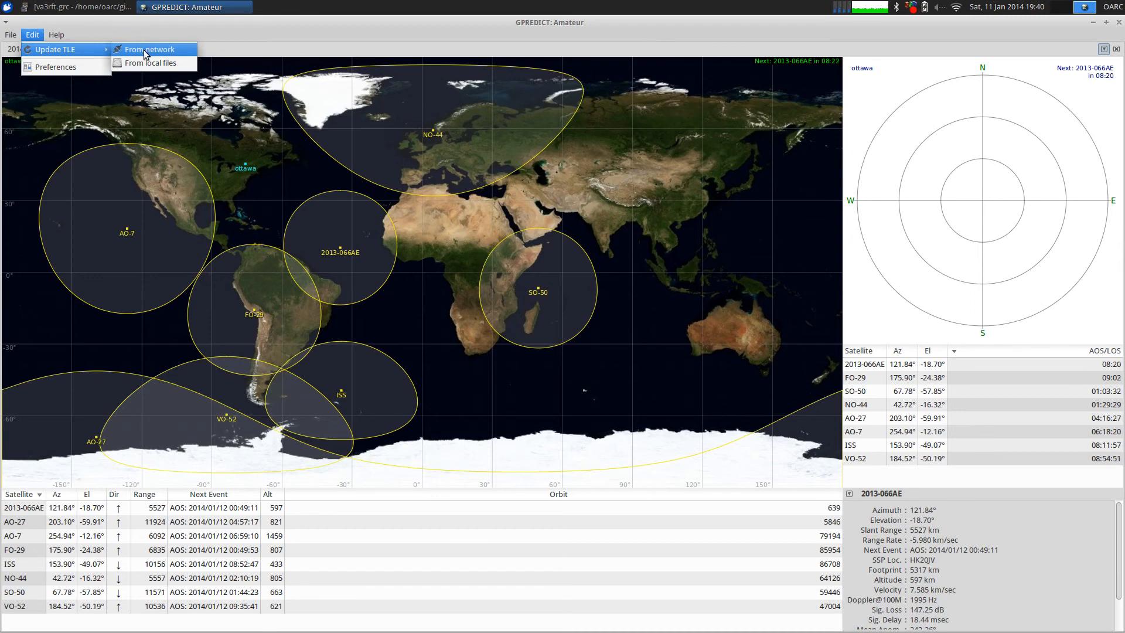
{"action": "left_click", "coordinate": [290, 21]}
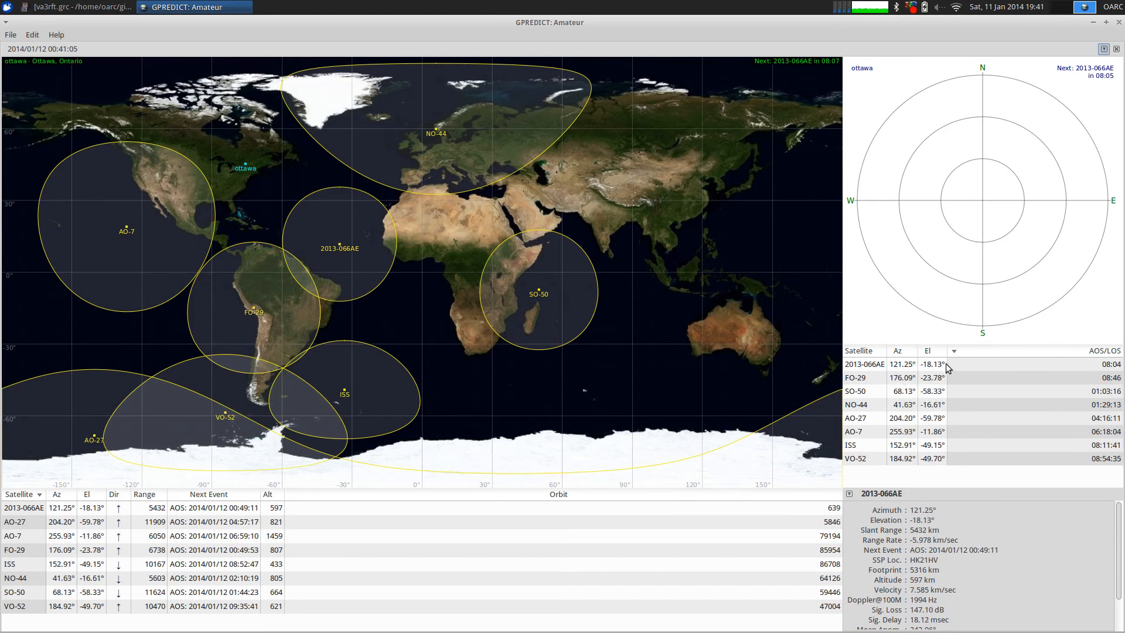
- Show the next pass of satellite 2013-066AE, view its polar plot, and close the pass details and Gpredict
{"action": "right_click", "coordinate": [968, 364]}
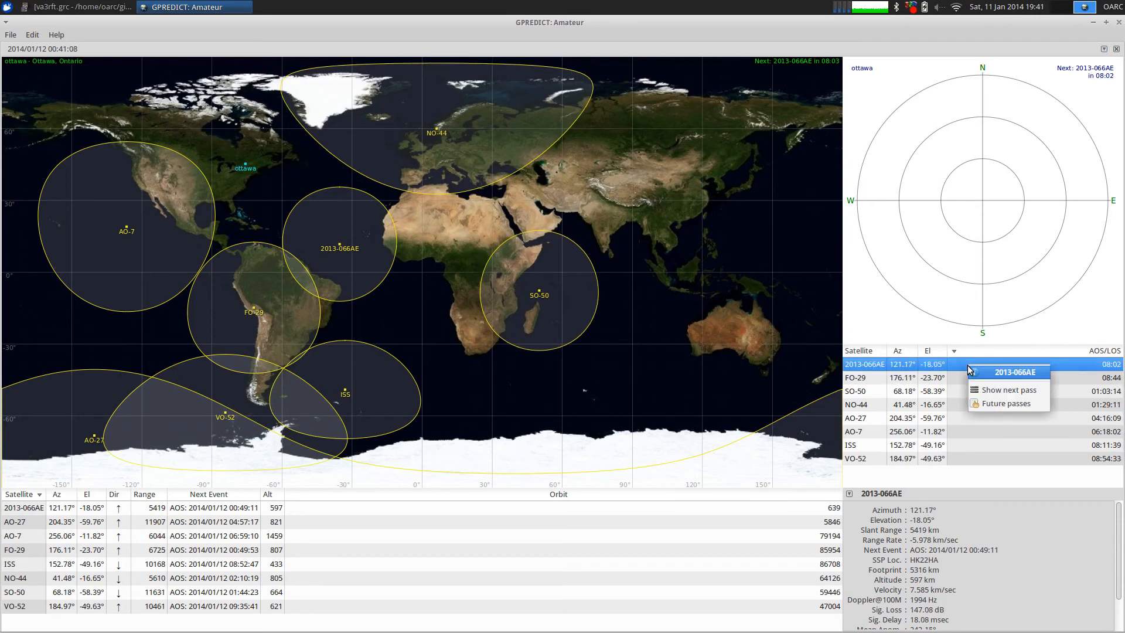
{"action": "left_click", "coordinate": [990, 390]}
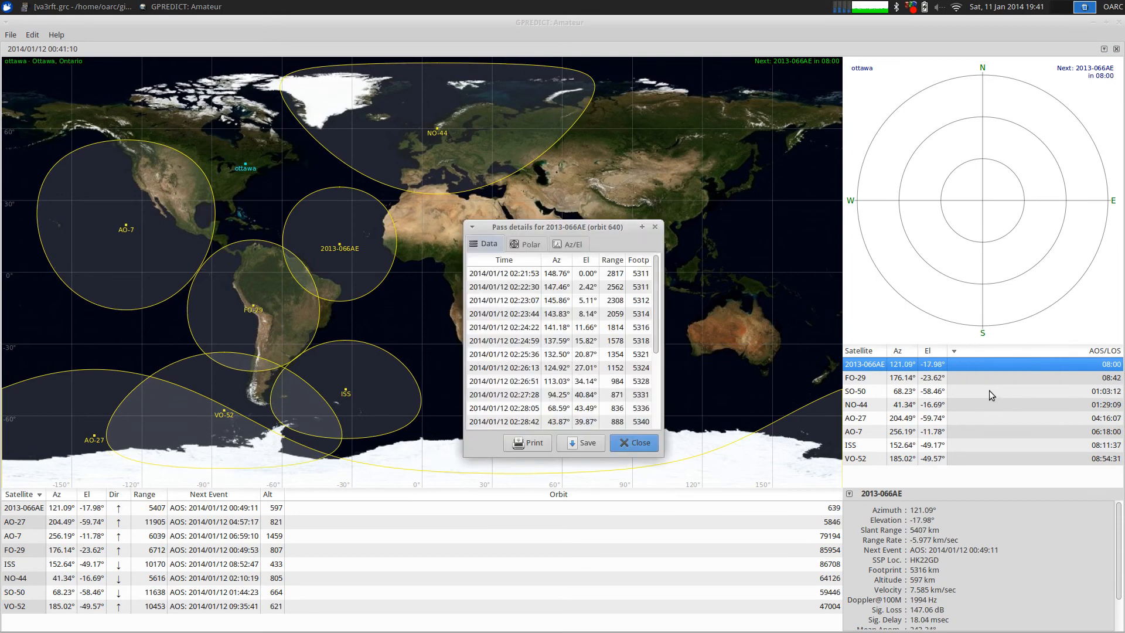
{"action": "left_click", "coordinate": [533, 247]}
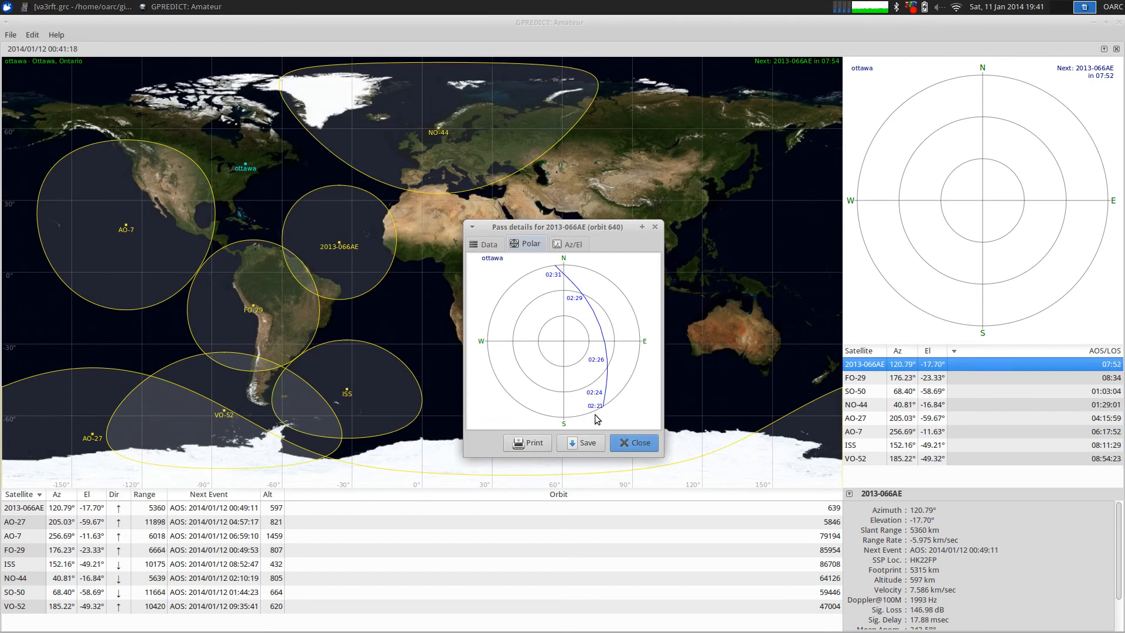
{"action": "left_click", "coordinate": [628, 445]}
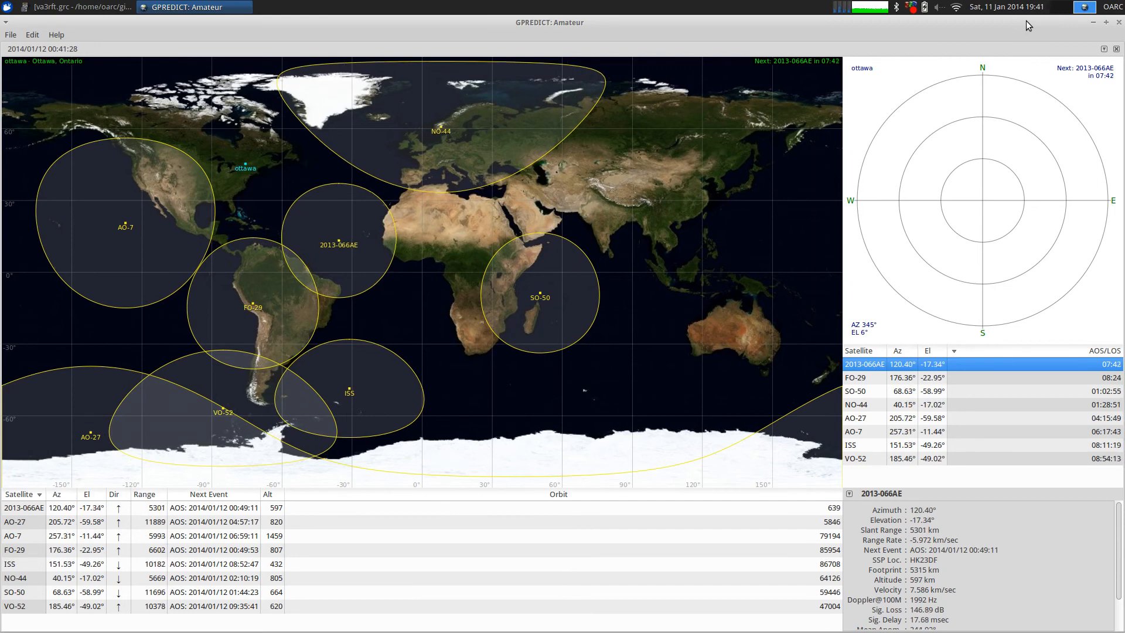
{"action": "left_click", "coordinate": [1118, 23]}
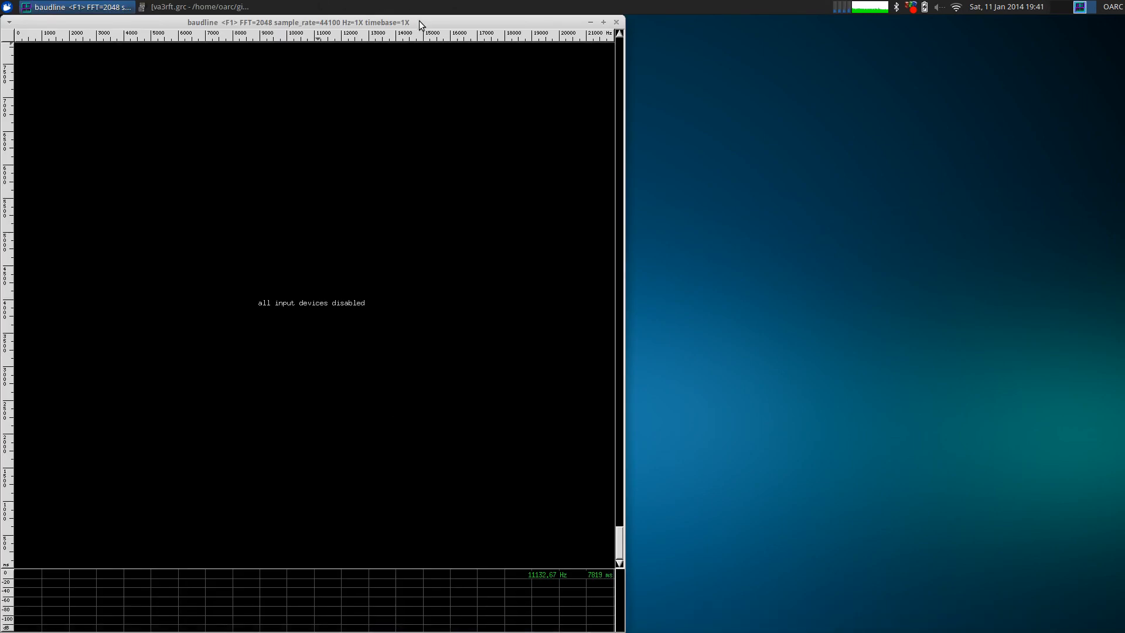
- Open baudline briefly and close it, and return to GNU Radio Companion to look over the va3rft flow graph
{"action": "left_click", "coordinate": [616, 22]}
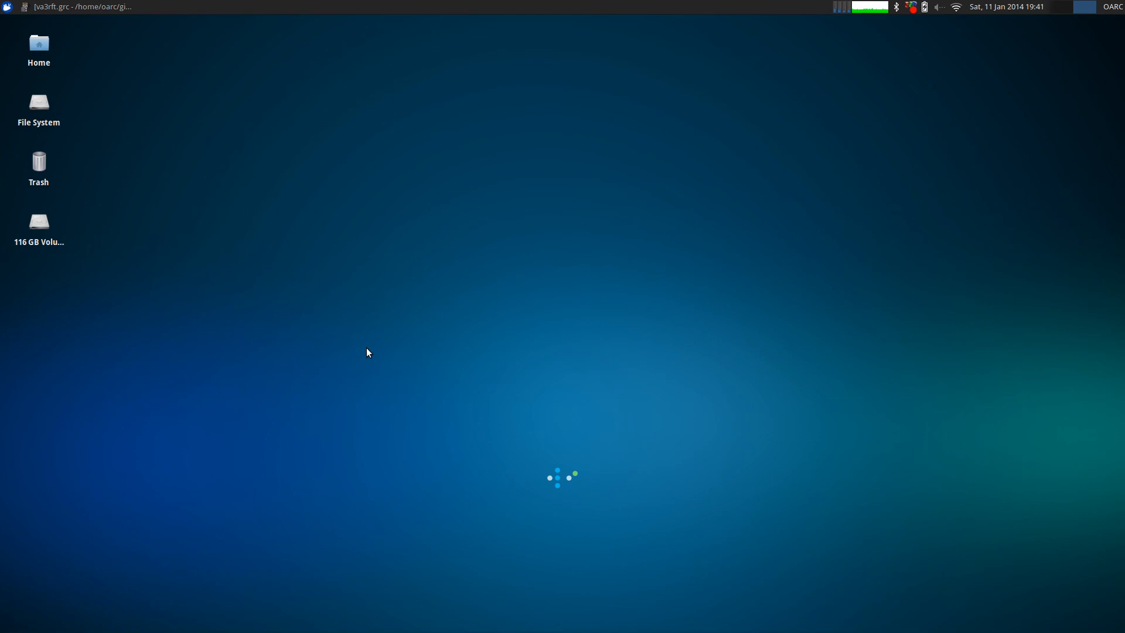
{"action": "mouse_move", "coordinate": [391, 613]}
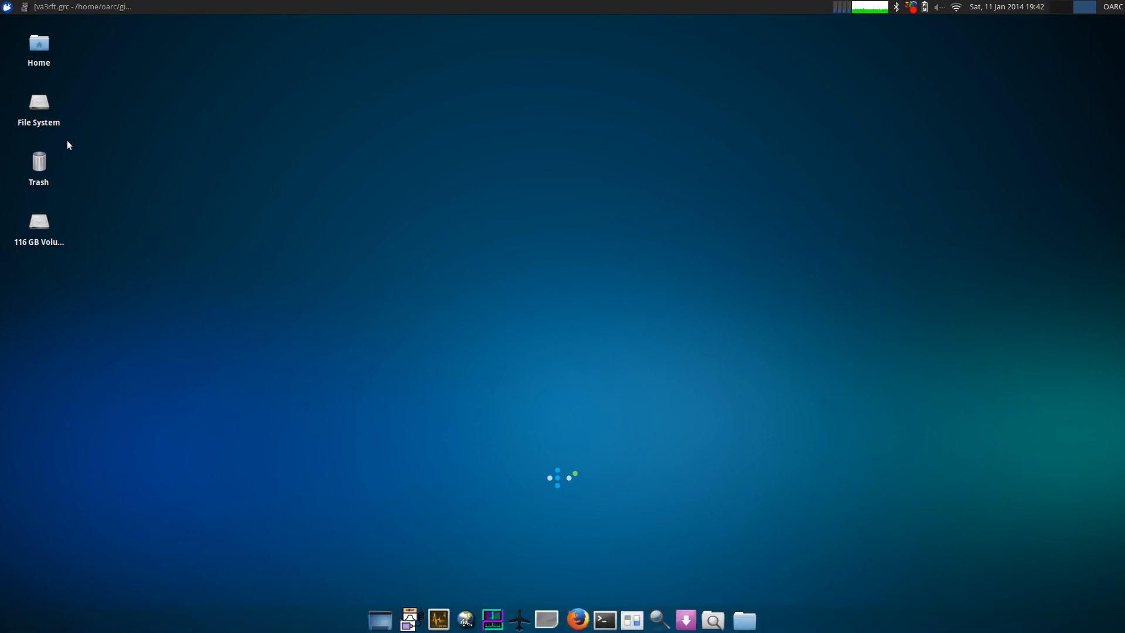
{"action": "left_click", "coordinate": [67, 8]}
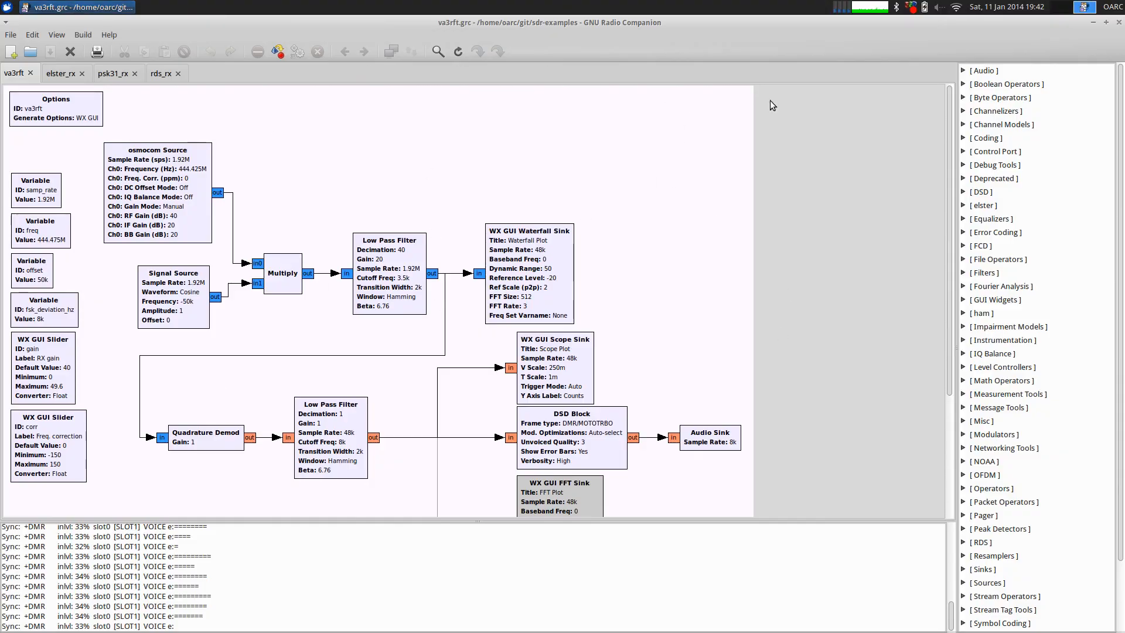
{"action": "scroll", "coordinate": [806, 190], "scroll_direction": "down", "scroll_amount": 4}
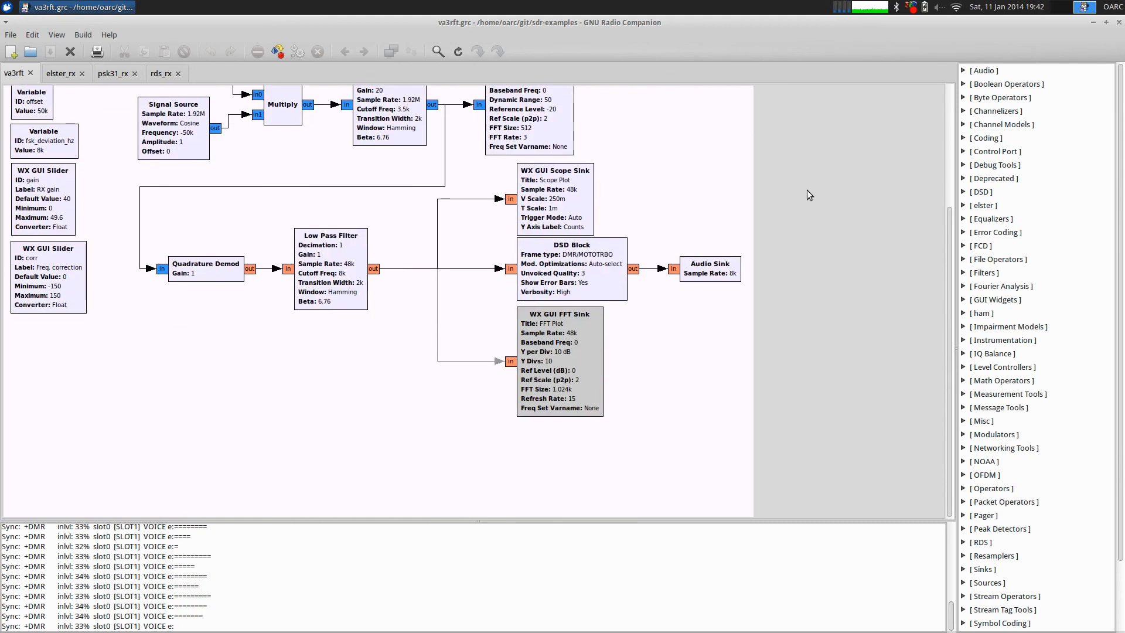
{"action": "scroll", "coordinate": [807, 190], "scroll_direction": "up", "scroll_amount": 4}
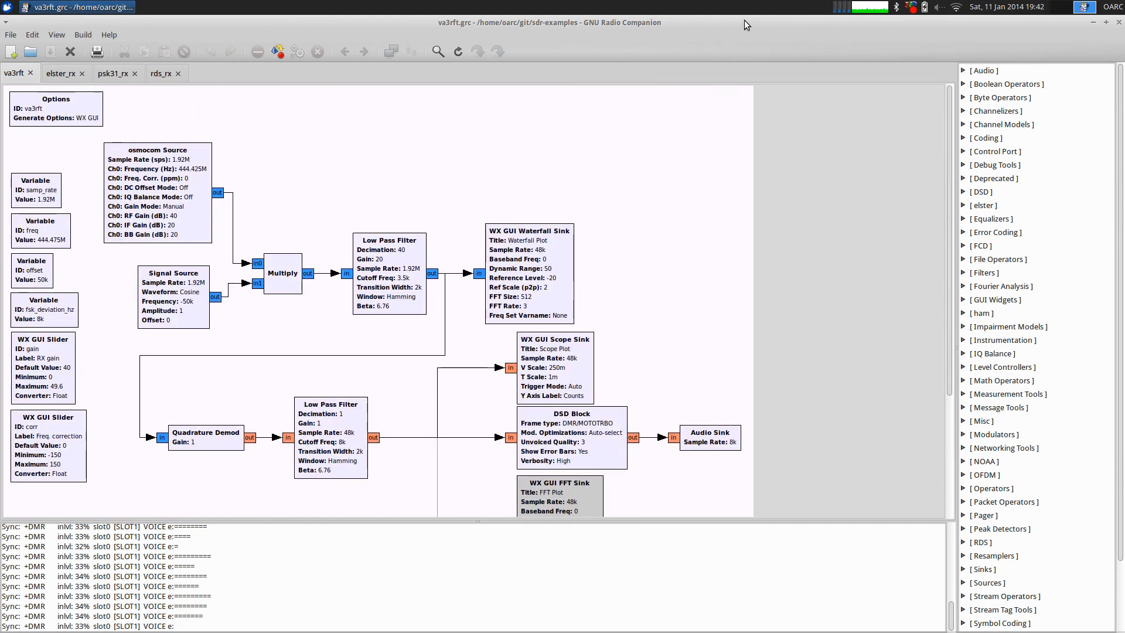